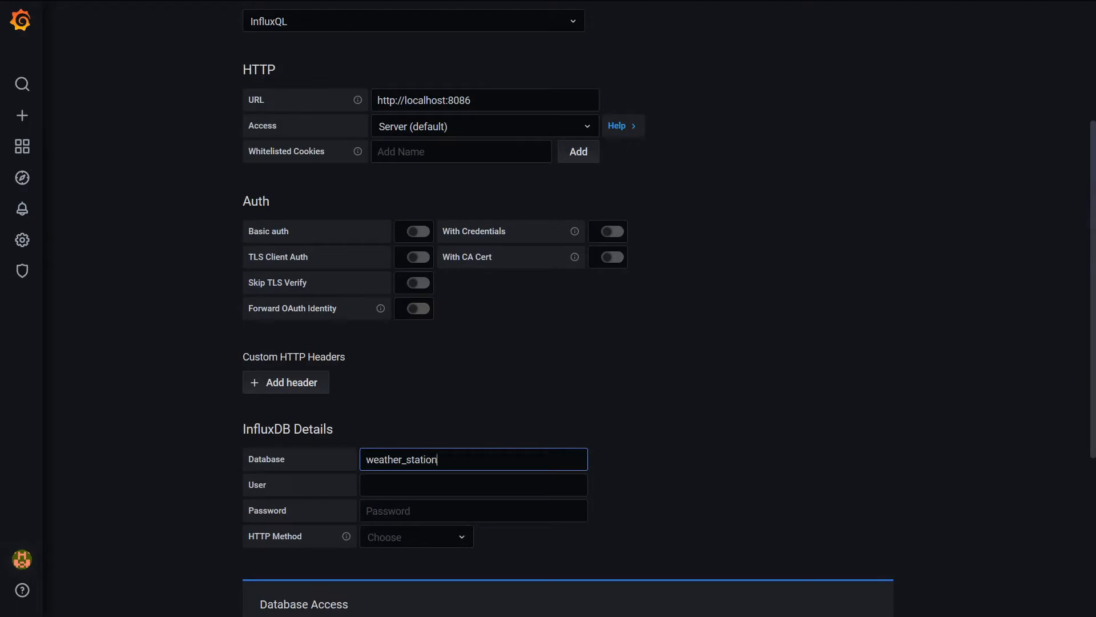
# Enter MQTT as the InfluxDB user and fill in the database password
pyautogui.press('Tab')
pyautogui.write('MQTT')
pyautogui.press('Tab')
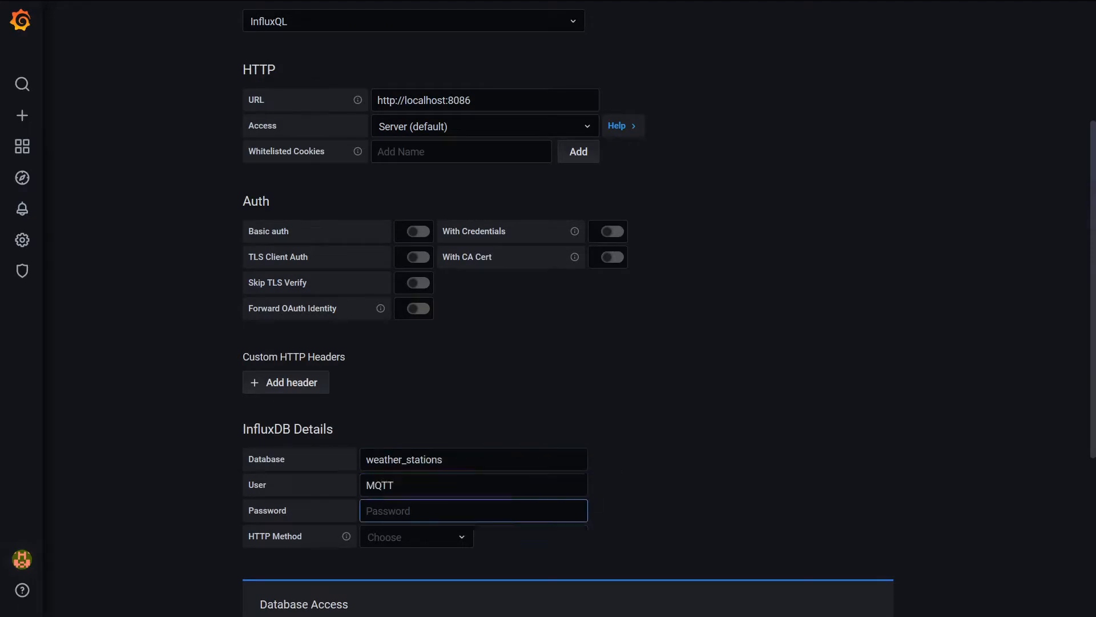
pyautogui.write('••')
# Set the data source's HTTP method to GET and its minimum time interval to 1min
pyautogui.scroll(-3, 416, 426)
pyautogui.click(414, 395)
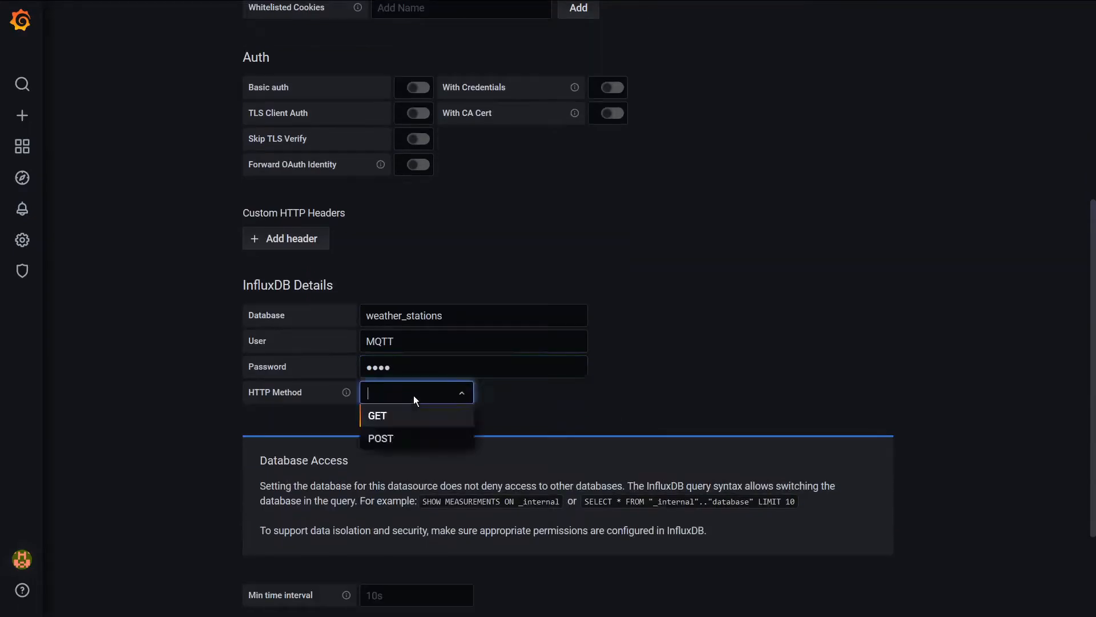
pyautogui.click(412, 418)
pyautogui.scroll(-3, 410, 411)
pyautogui.click(398, 439)
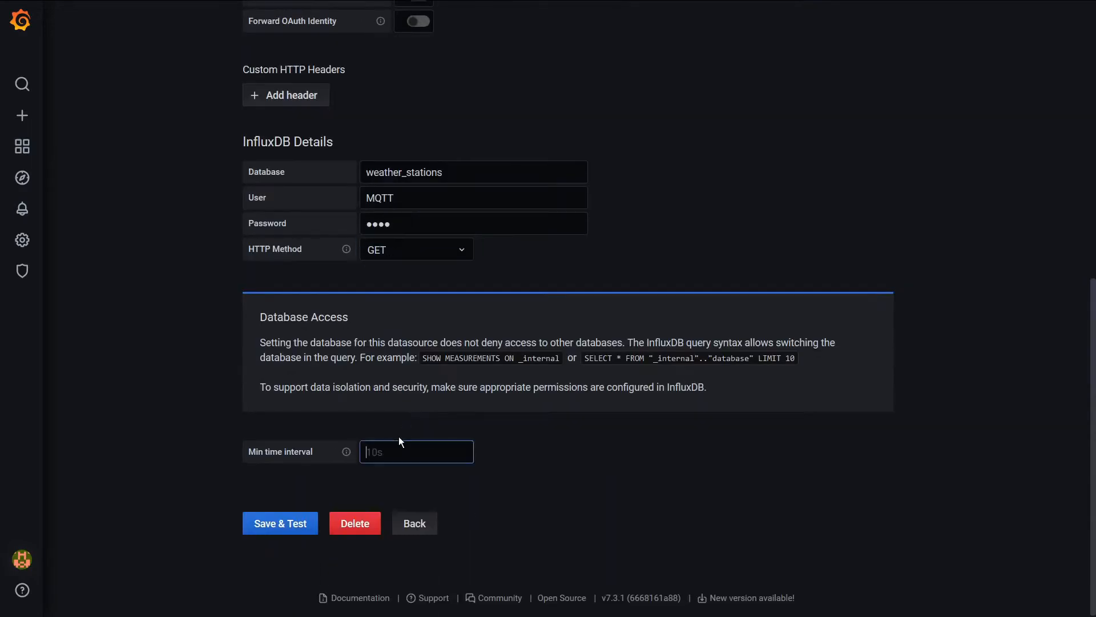
pyautogui.write('1min')
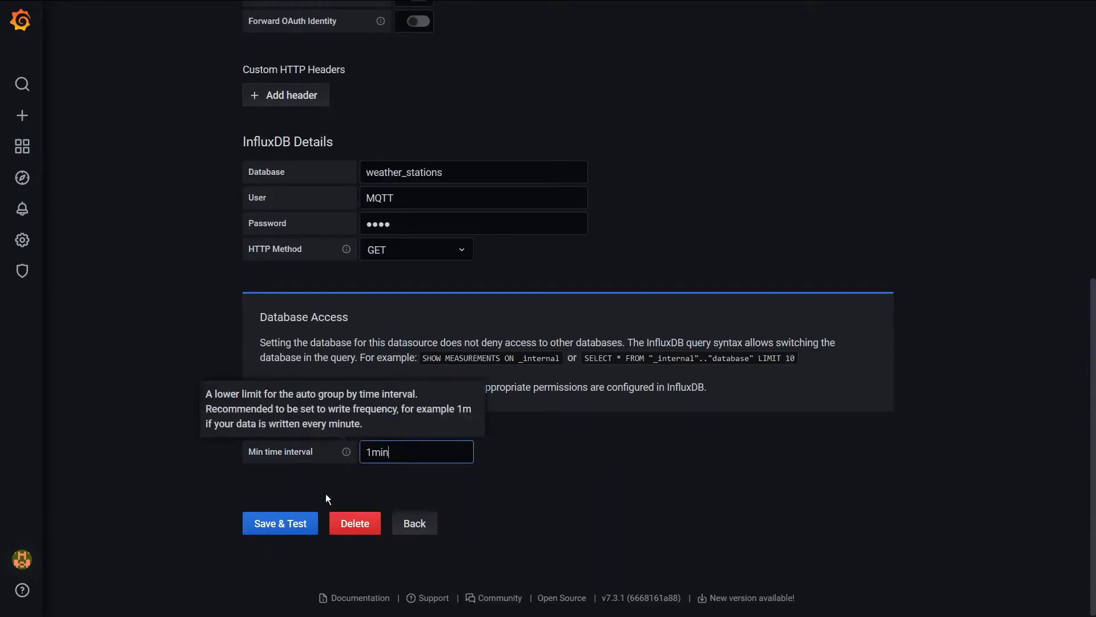
# Save and test the InfluxDB data source, and return to the list of data sources
pyautogui.click(294, 521)
pyautogui.scroll(-3, 577, 330)
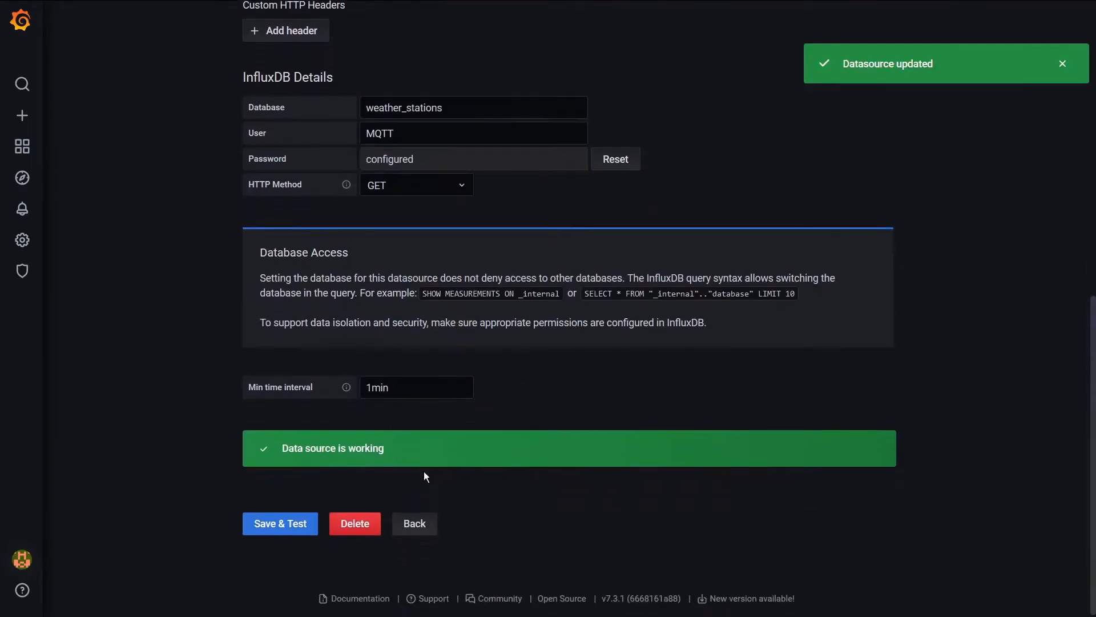
pyautogui.click(409, 521)
# Create a new dashboard and add an empty panel to it
pyautogui.moveTo(22, 115)
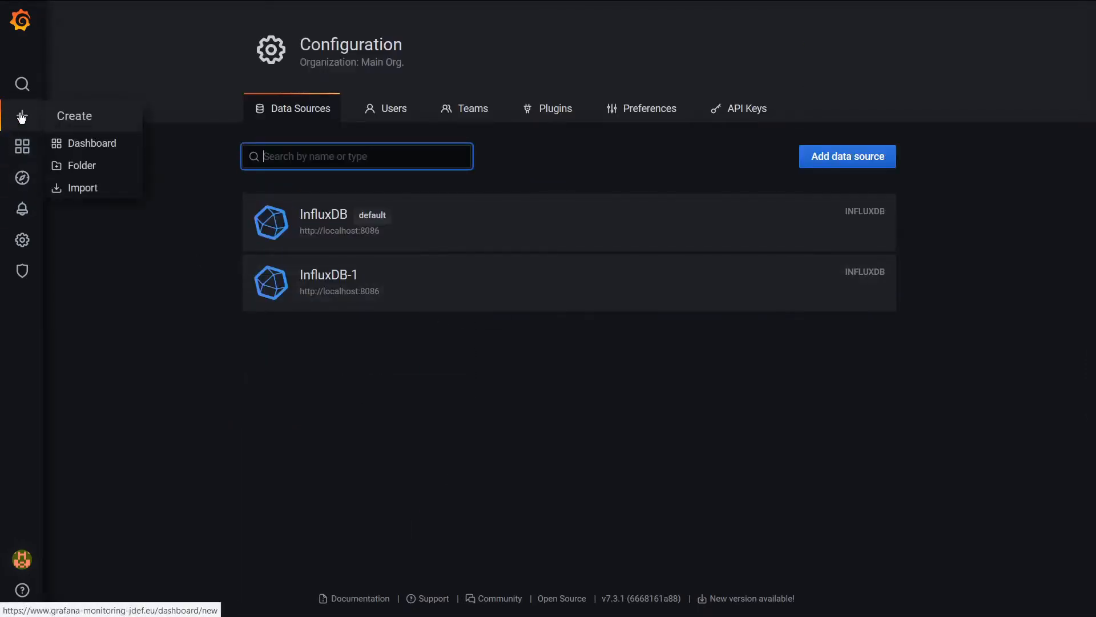
pyautogui.click(83, 146)
pyautogui.click(316, 160)
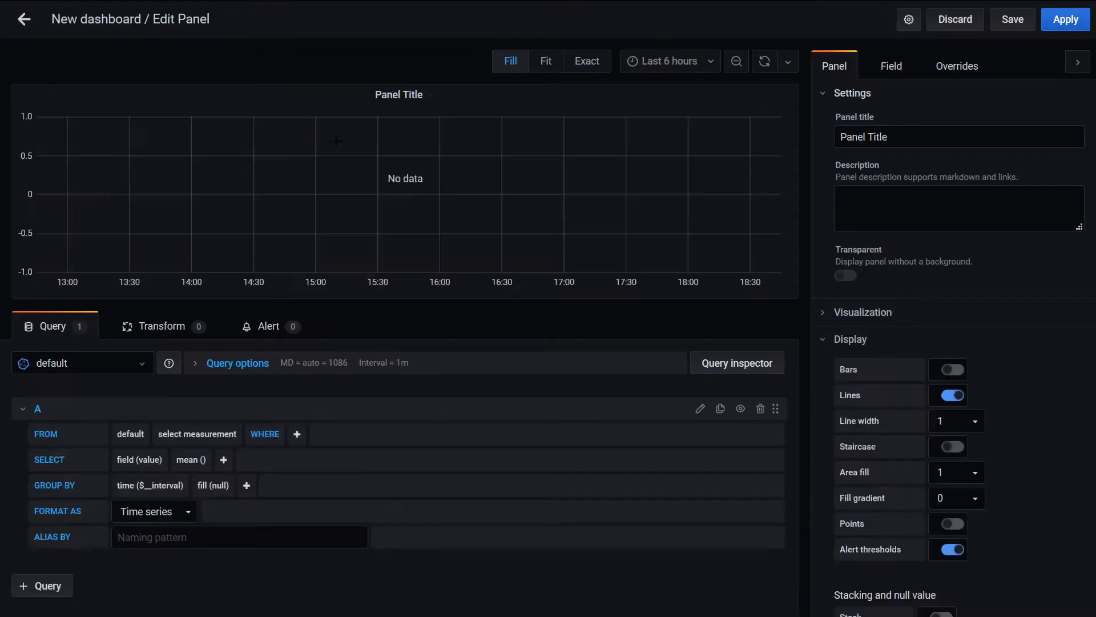
# Title the panel "Living room temperature"
pyautogui.tripleClick(874, 137)
pyautogui.write('Lv')
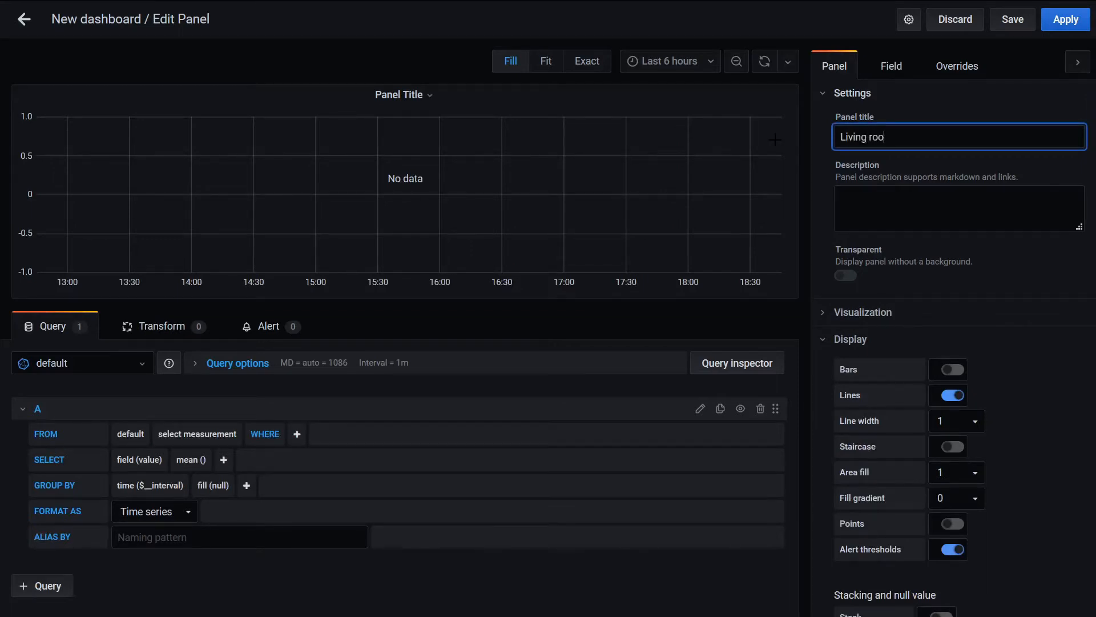
pyautogui.write('ving room temperature')
# Copy the panel title "Living room temperature" into the field's display name
pyautogui.hotkey('ctrl', 'a')
pyautogui.hotkey('ctrl', 'c')
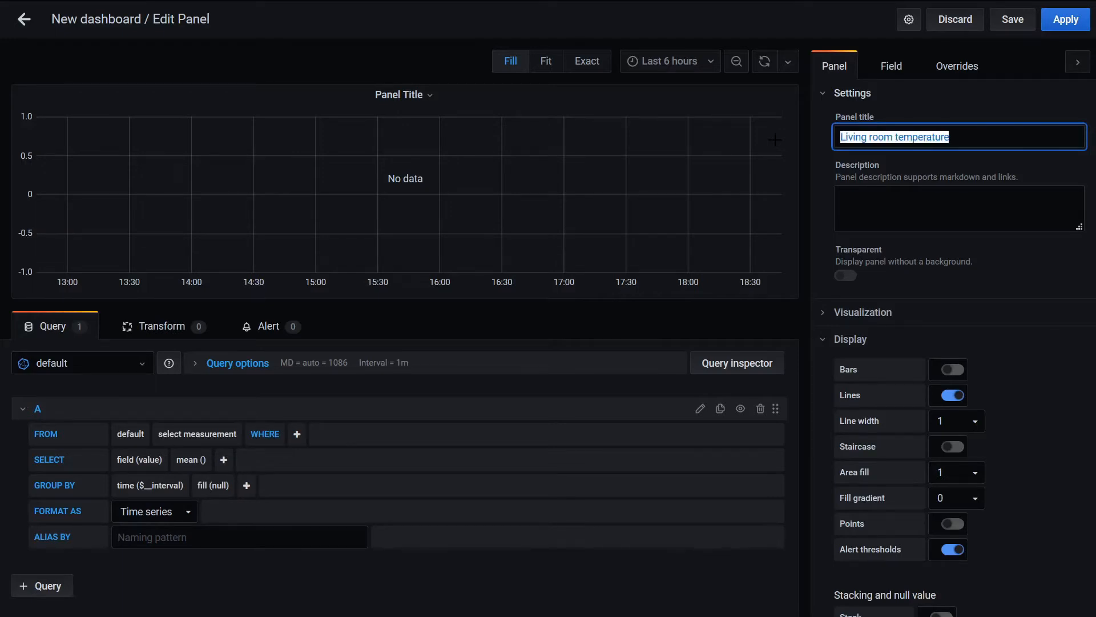
pyautogui.click(897, 67)
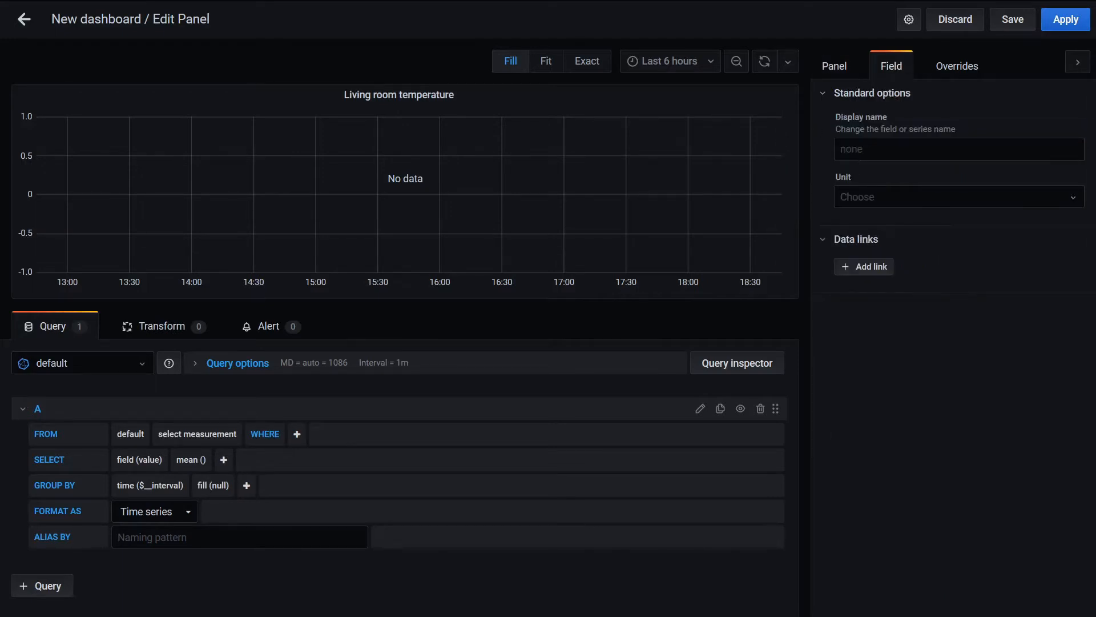
pyautogui.click(908, 149)
pyautogui.hotkey('ctrl', 'v')
# Set the field's unit to the temperature unit Celsius (°C)
pyautogui.click(907, 196)
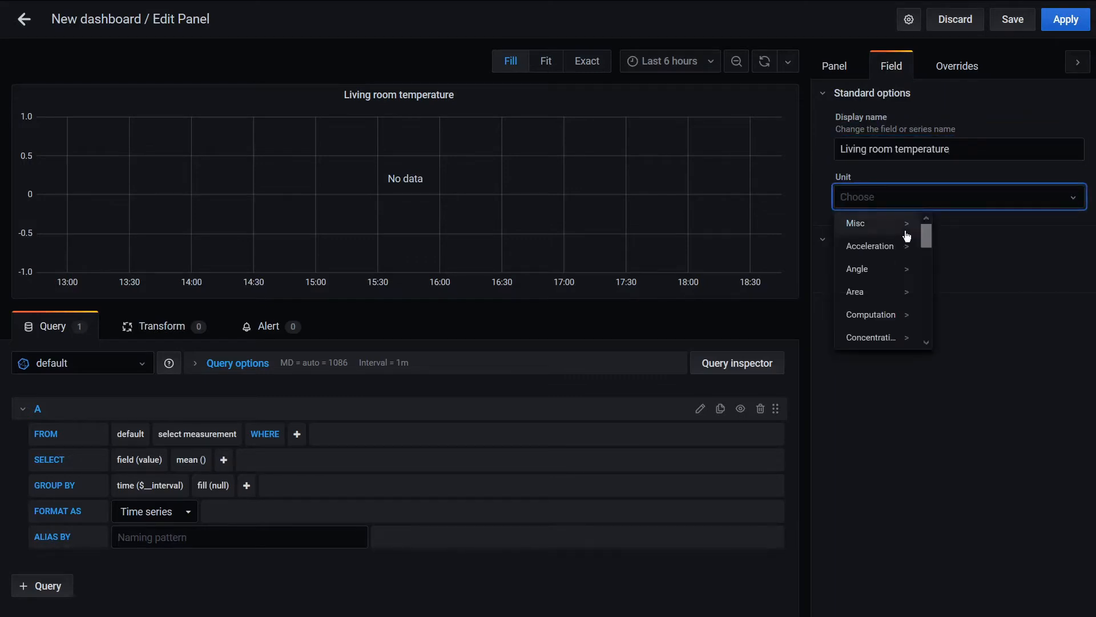
pyautogui.scroll(-5, 907, 236)
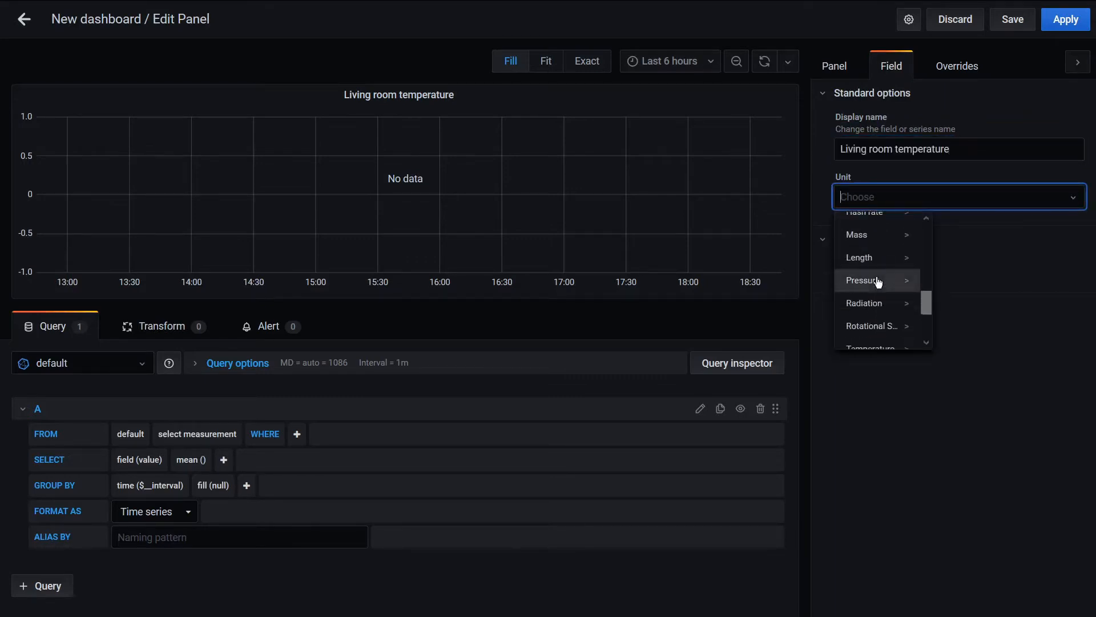
pyautogui.scroll(-3, 879, 282)
pyautogui.click(871, 246)
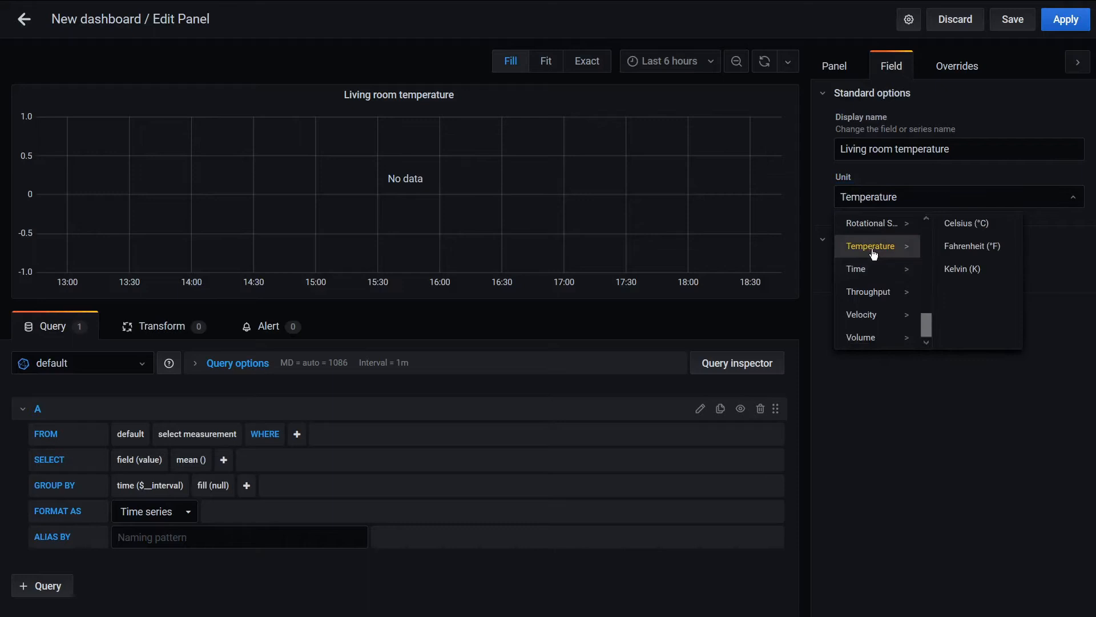
pyautogui.click(970, 225)
# Return to the general panel settings and select temperature as the measurement for query A, keeping the default data source
pyautogui.click(835, 65)
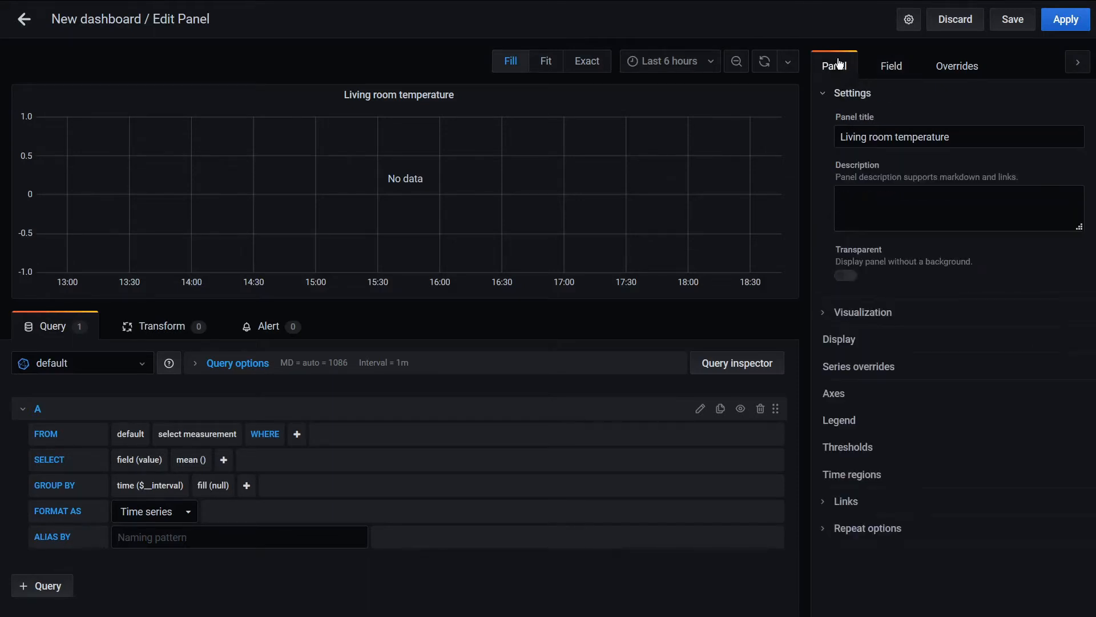
pyautogui.click(89, 365)
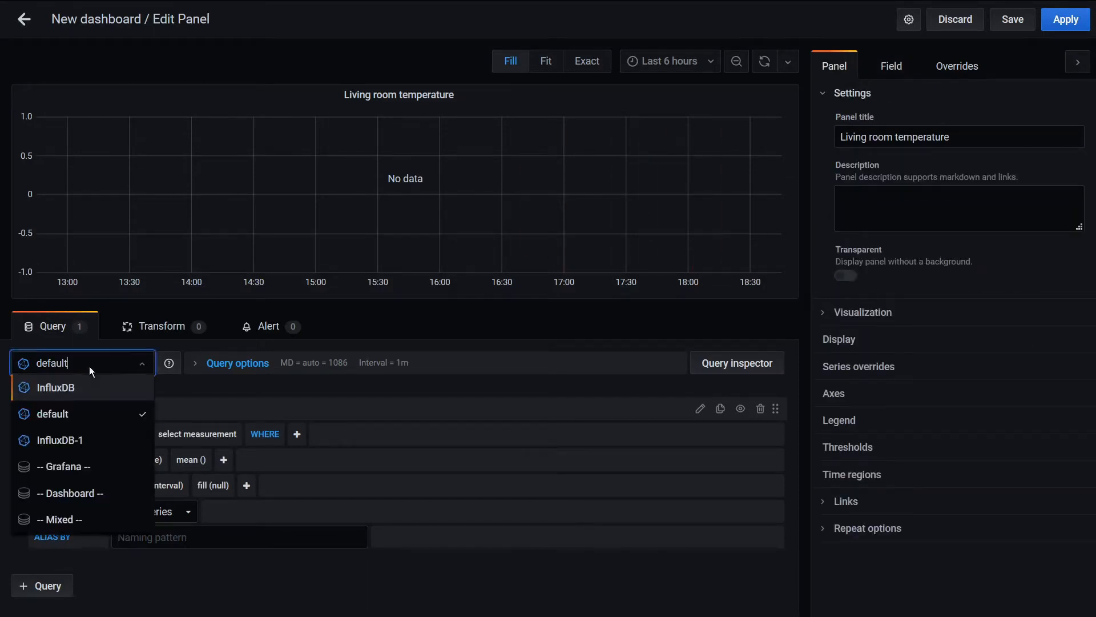
pyautogui.click(196, 441)
pyautogui.click(196, 441)
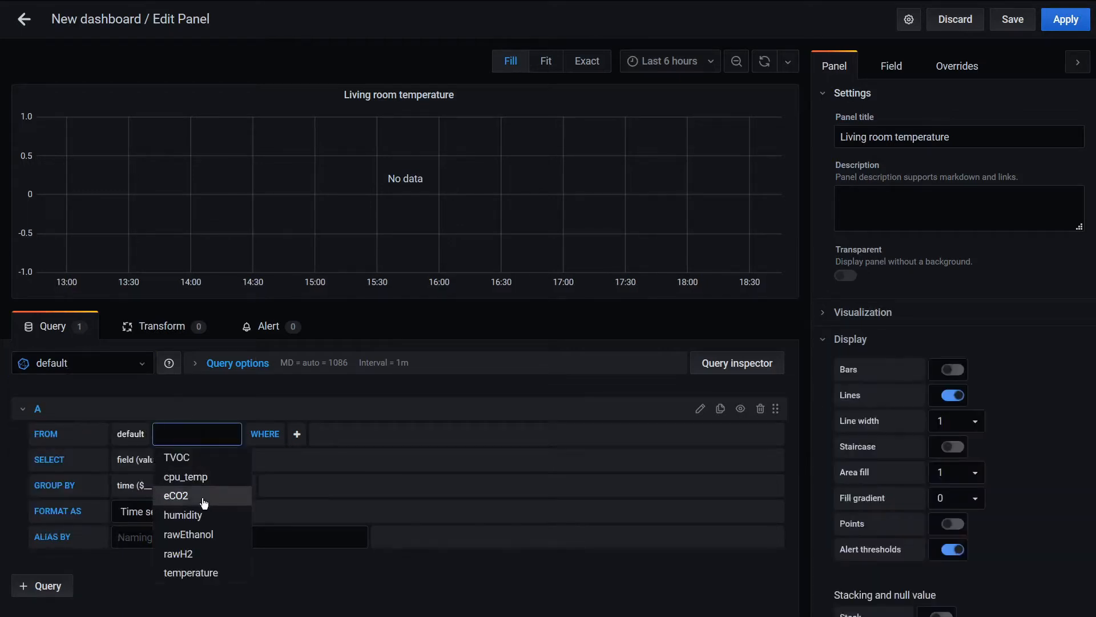
pyautogui.click(180, 572)
# Add a WHERE condition to query A that limits location to livingroom
pyautogui.click(266, 434)
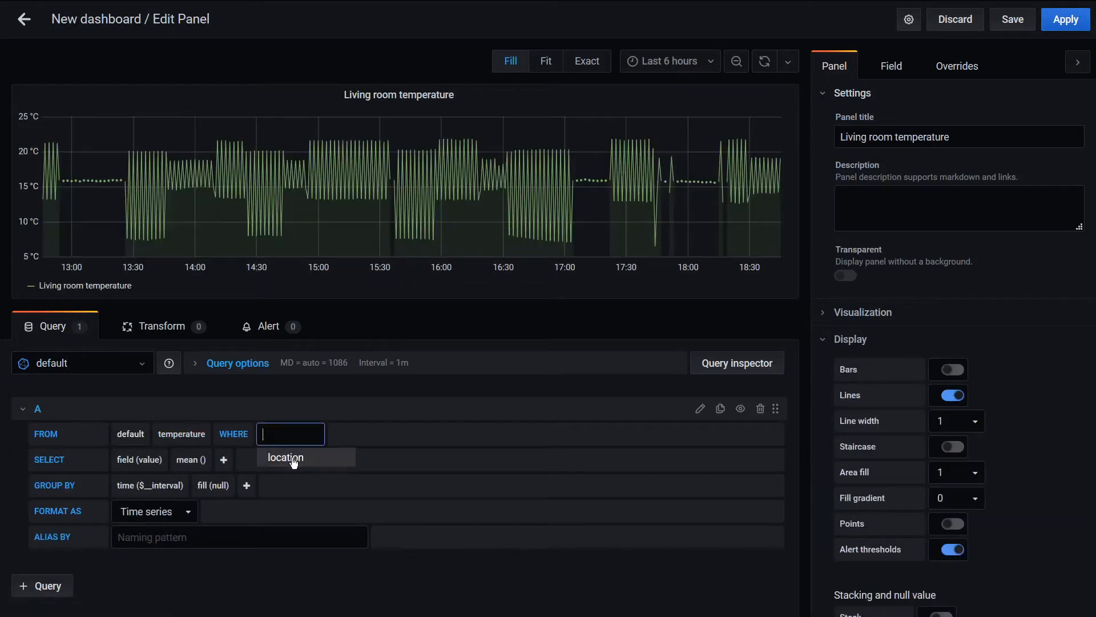
pyautogui.click(286, 456)
pyautogui.click(354, 433)
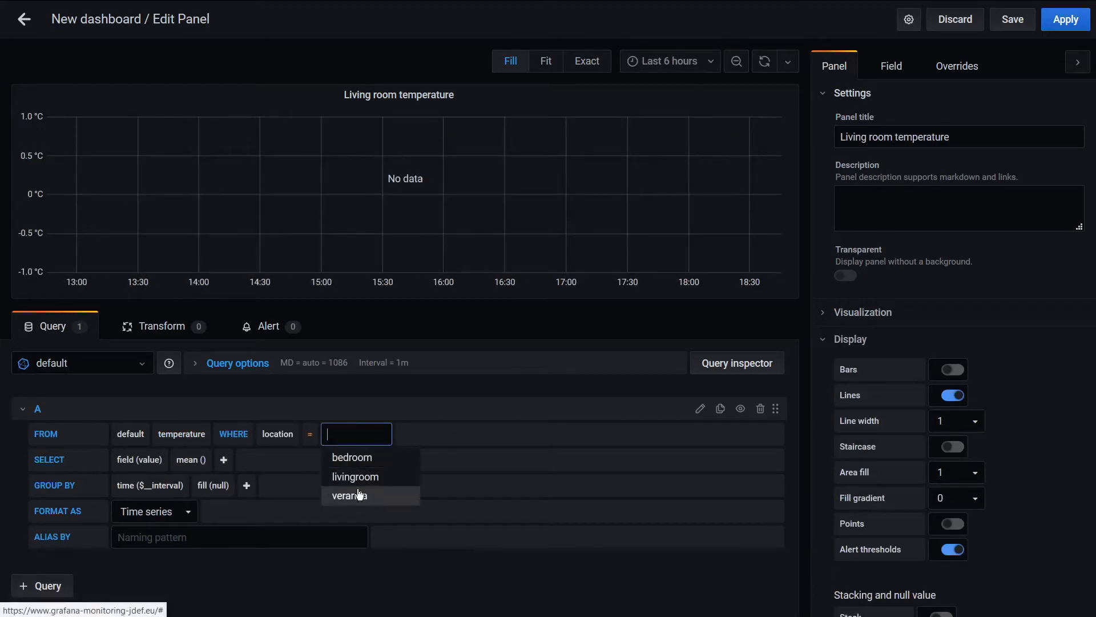
pyautogui.click(361, 478)
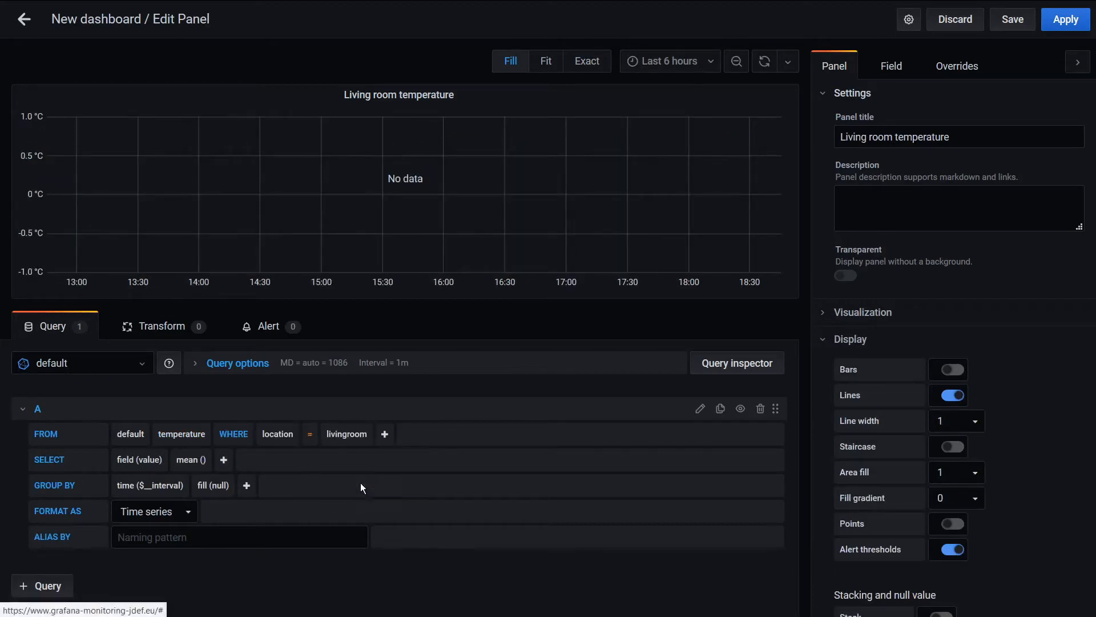
# Try grouping query A by a time interval of 3min
pyautogui.click(163, 486)
pyautogui.write('mi')
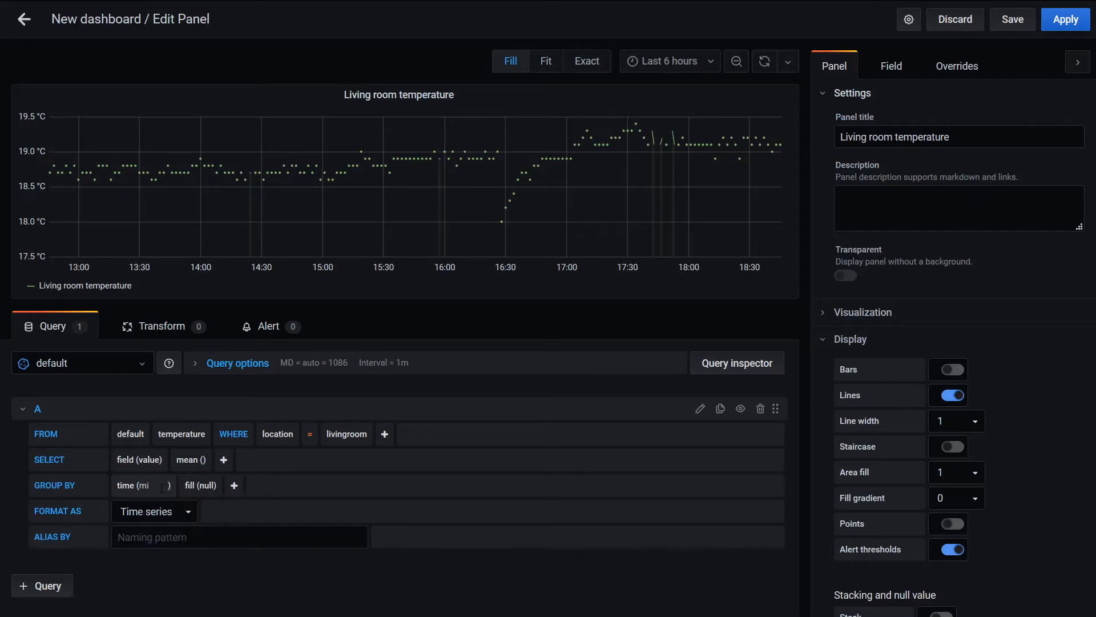
pyautogui.press('BackSpace')
pyautogui.press('BackSpace')
pyautogui.write('3min')
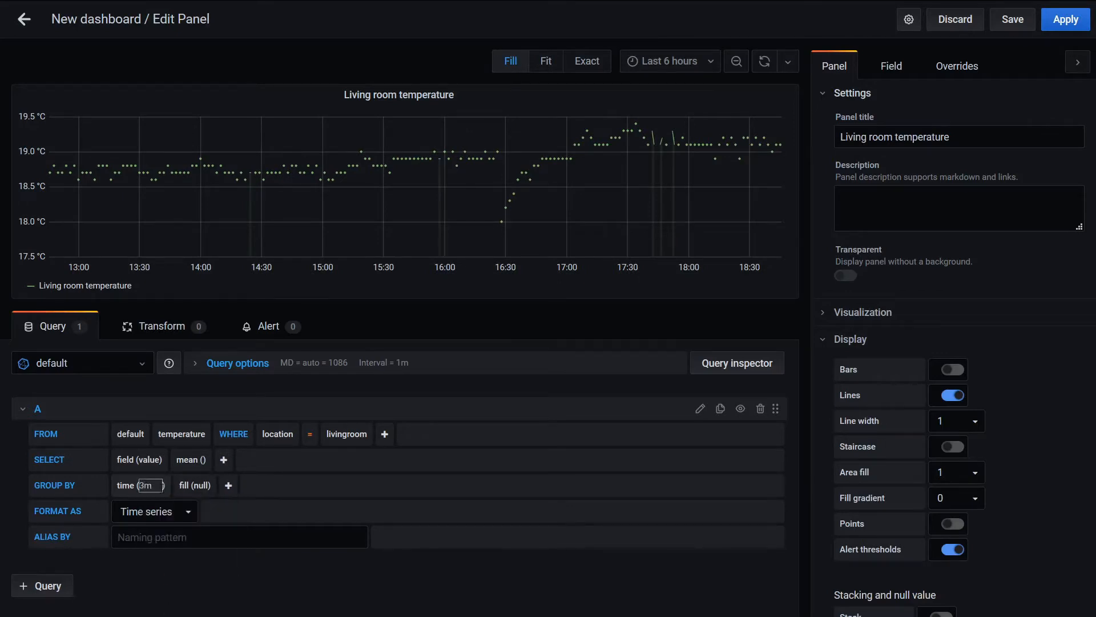
pyautogui.click(278, 594)
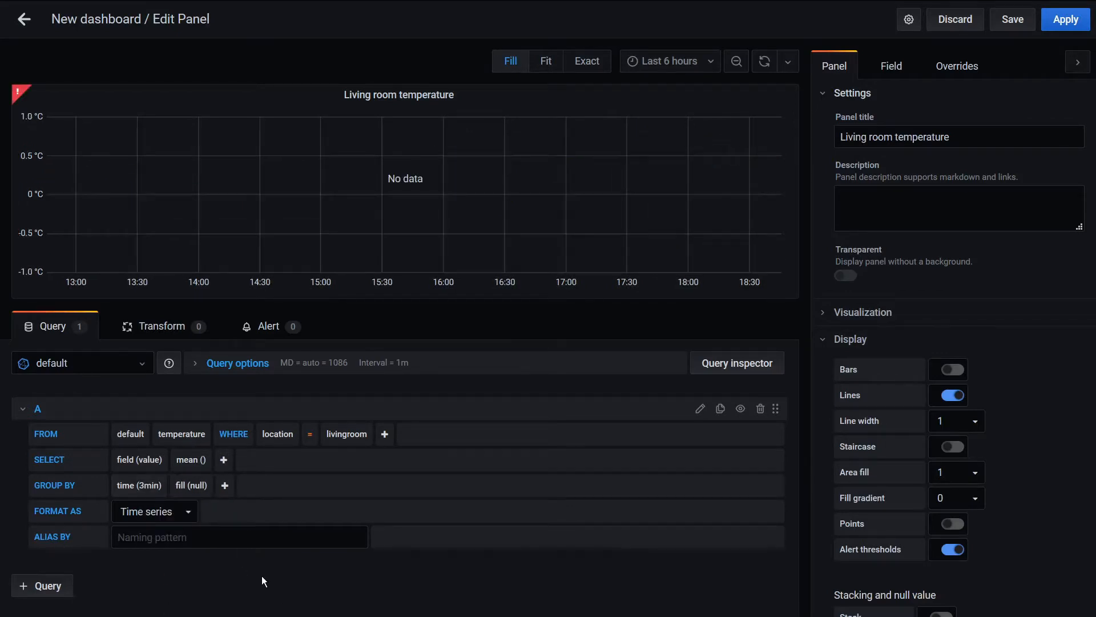
# Set query A's GROUP BY time interval to 3m
pyautogui.click(148, 484)
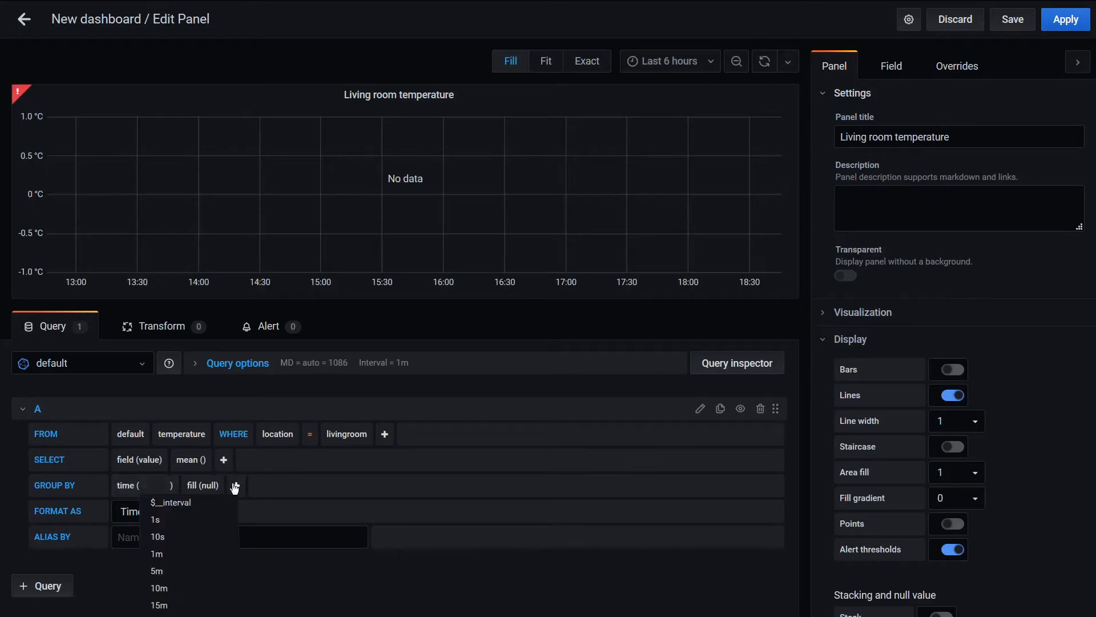
pyautogui.write('3m')
pyautogui.click(224, 592)
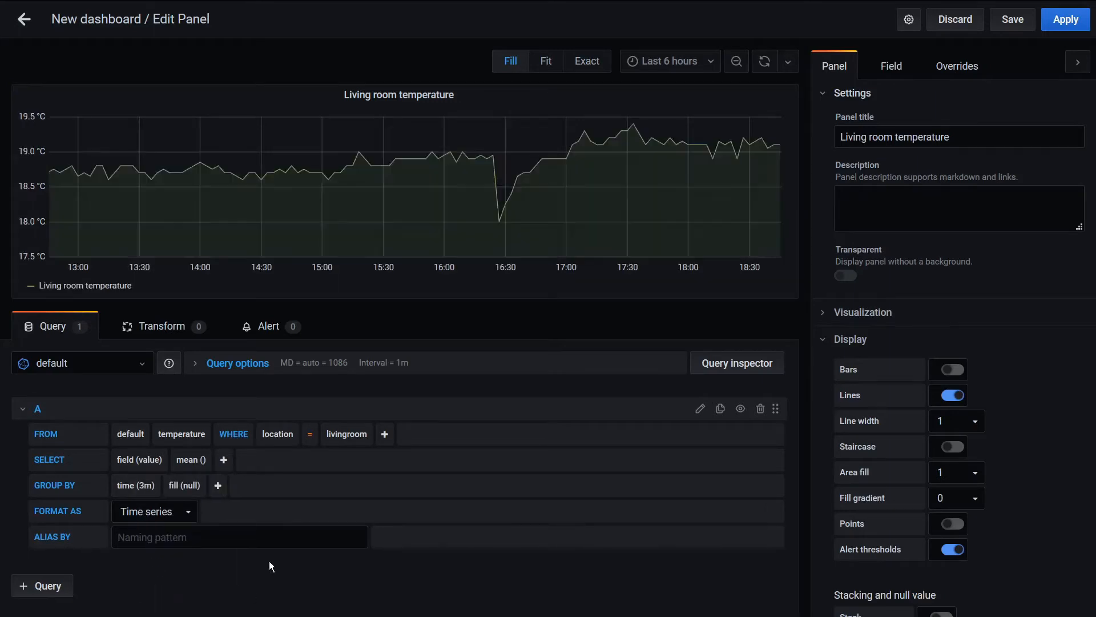
# Style the graph with line width 4, area fill 7 and fill gradient 7
pyautogui.click(952, 420)
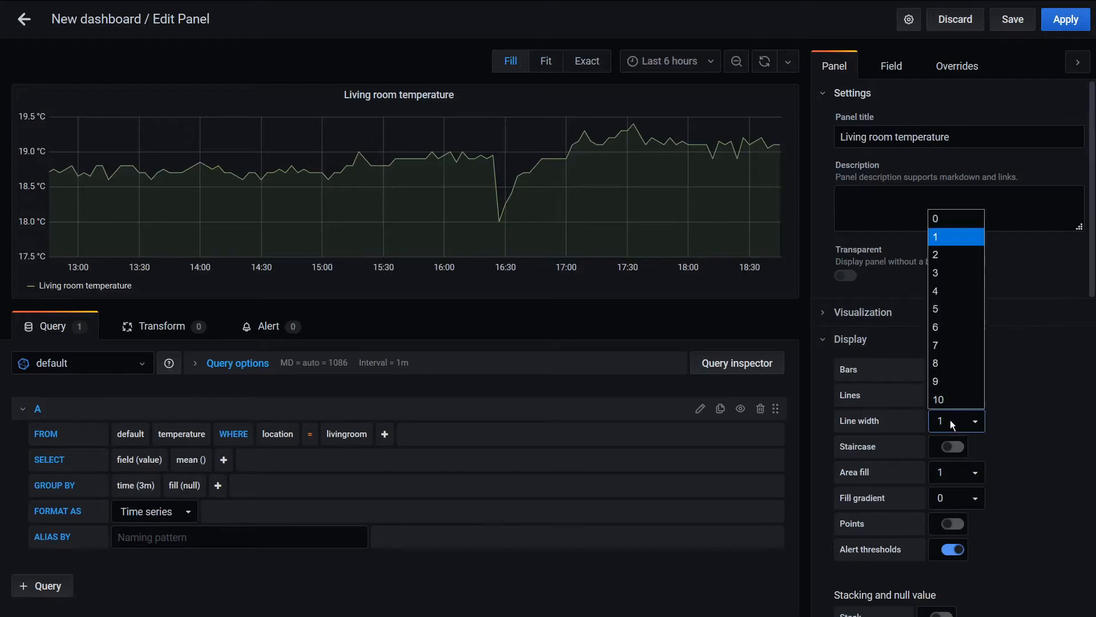
pyautogui.click(941, 288)
pyautogui.click(950, 473)
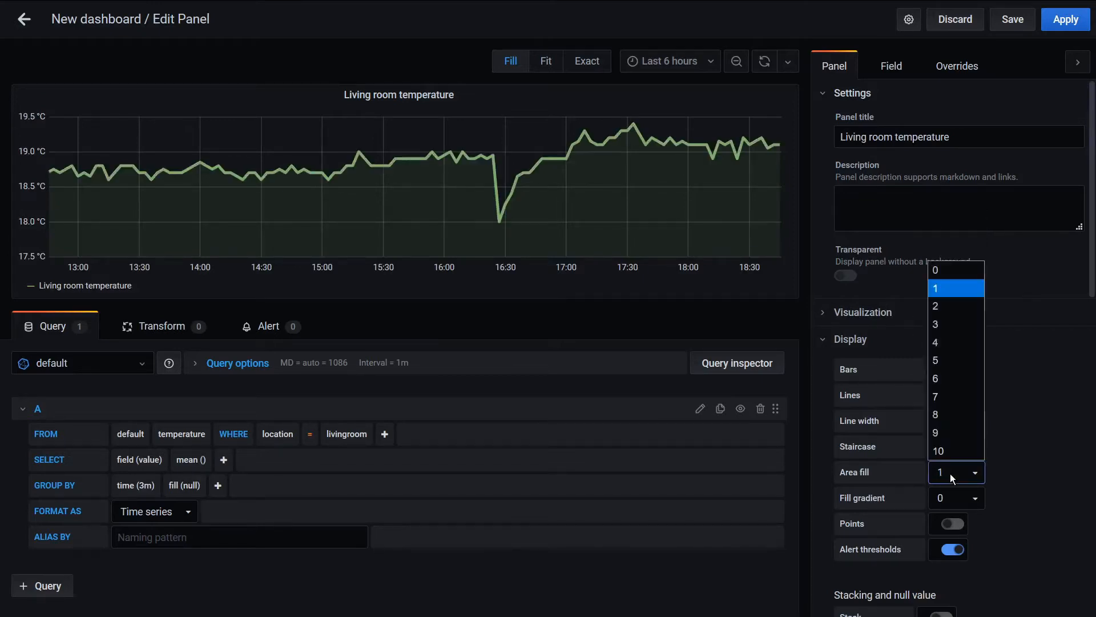
pyautogui.click(951, 392)
pyautogui.click(944, 498)
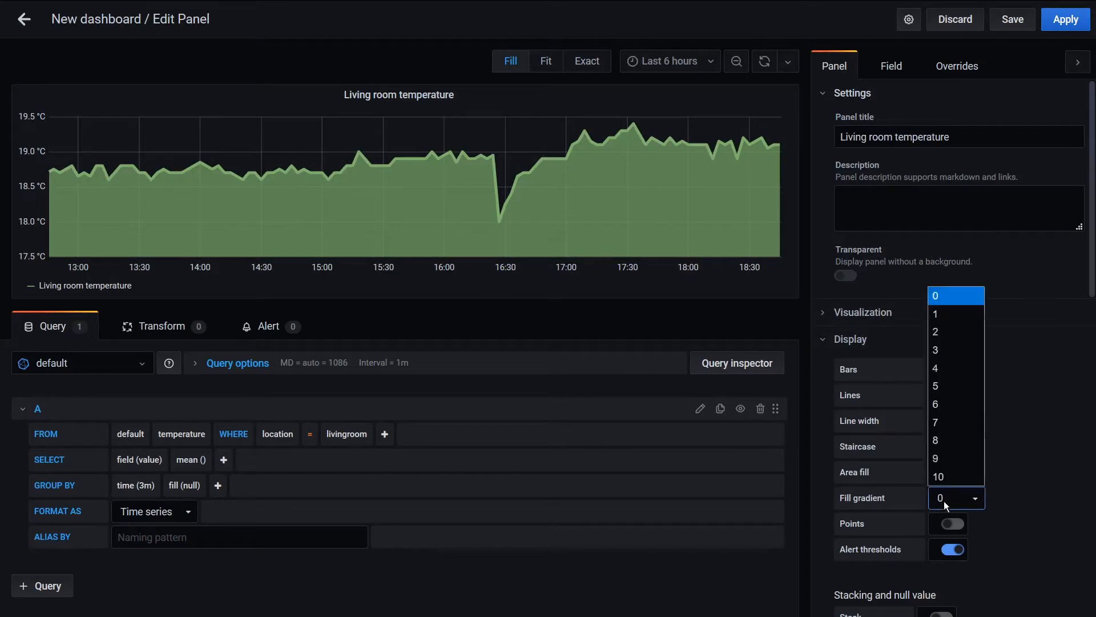
pyautogui.click(947, 418)
# Turn on data points for the graph, keeping the point radius at 2
pyautogui.scroll(-1, 946, 419)
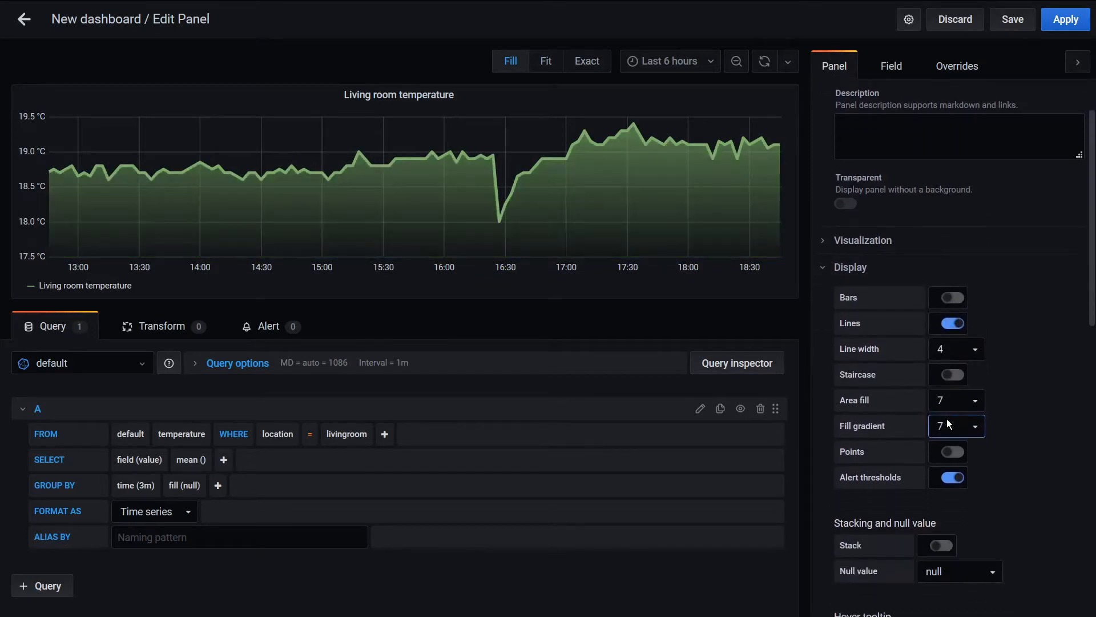
pyautogui.click(953, 452)
pyautogui.click(957, 478)
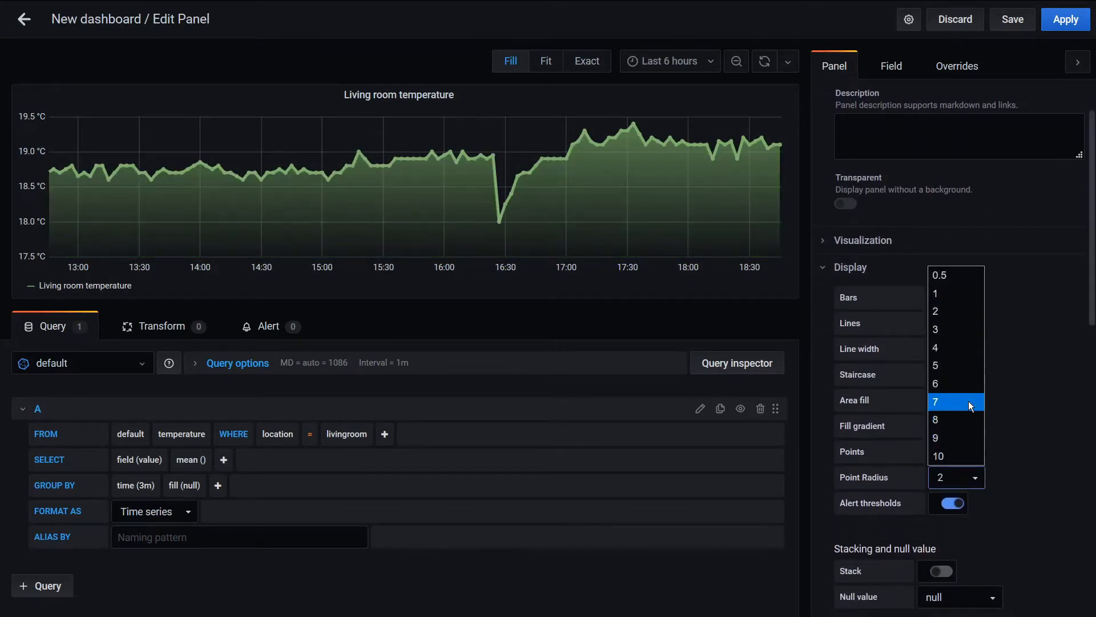
pyautogui.click(1052, 423)
# Add the min, max, average and current values to the graph's legend
pyautogui.scroll(-5, 1048, 421)
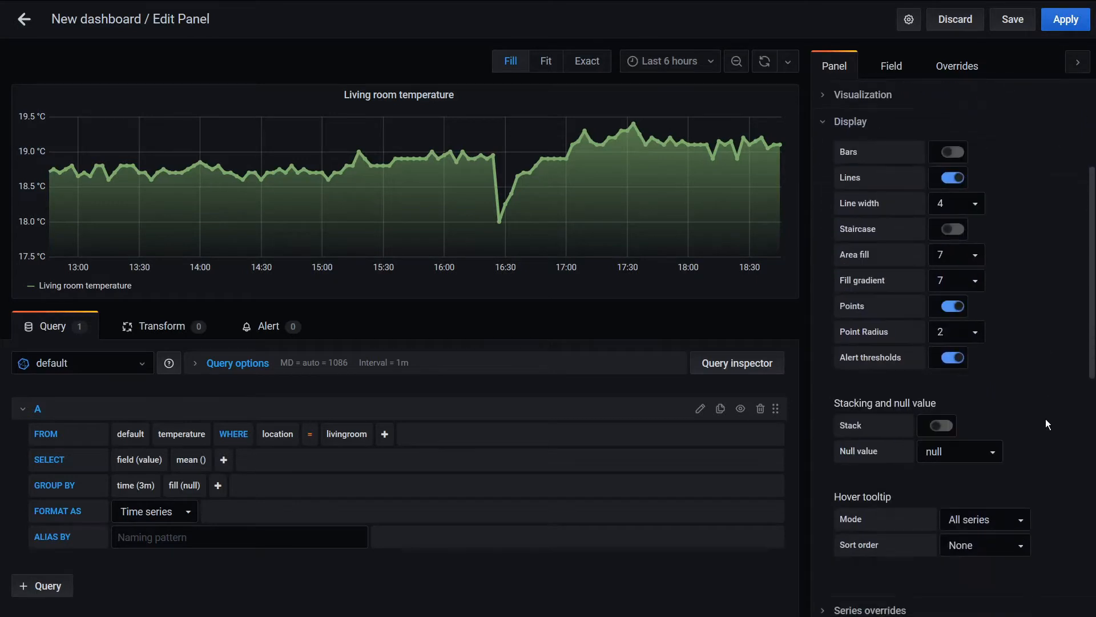
pyautogui.scroll(-5, 1046, 420)
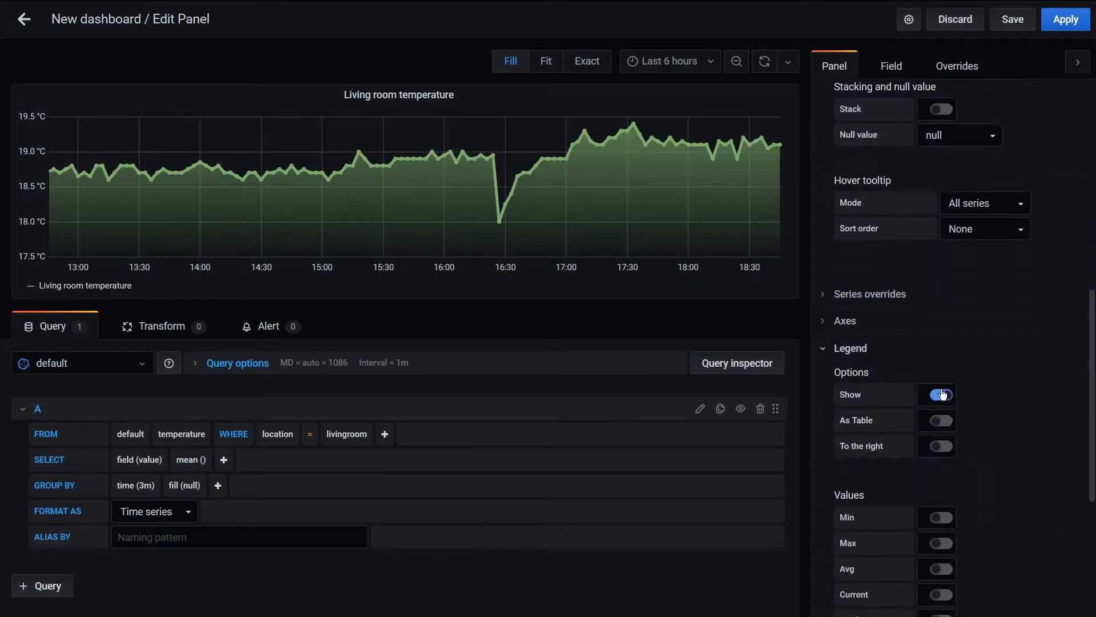
pyautogui.click(941, 404)
pyautogui.click(941, 429)
pyautogui.click(941, 455)
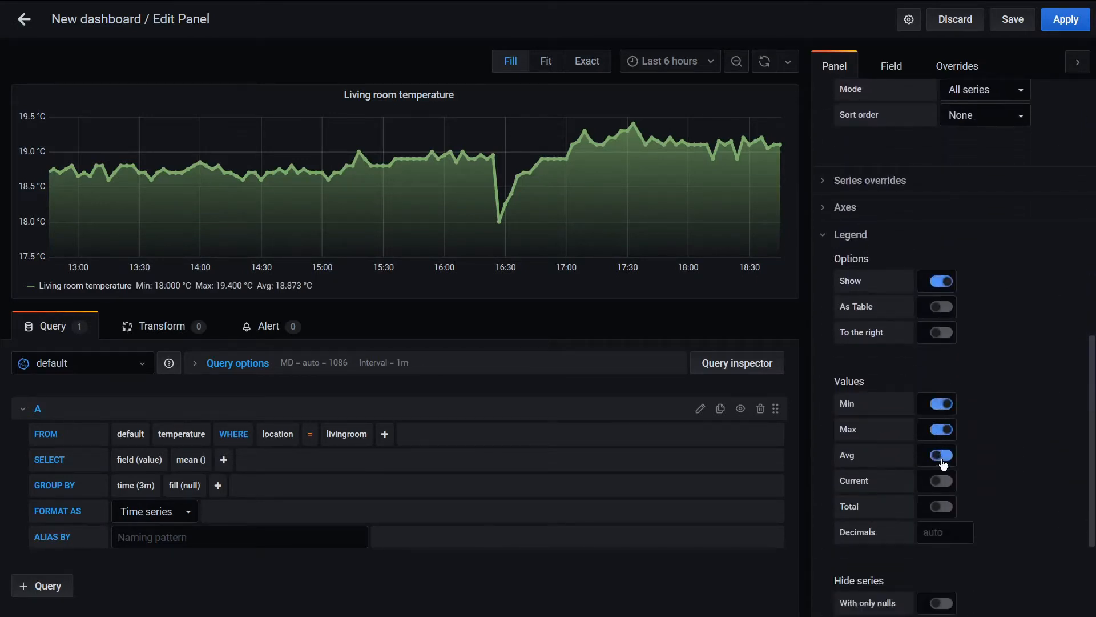
pyautogui.click(941, 481)
# Set the legend values to 2 decimals and show the legend as a table
pyautogui.click(945, 532)
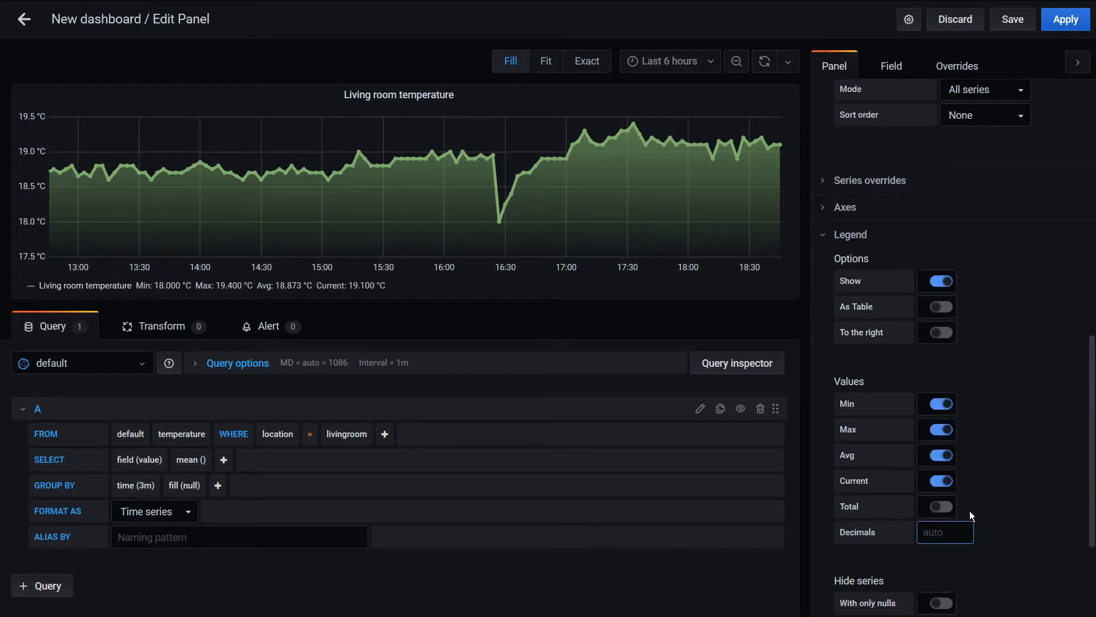
pyautogui.write('2')
pyautogui.click(936, 309)
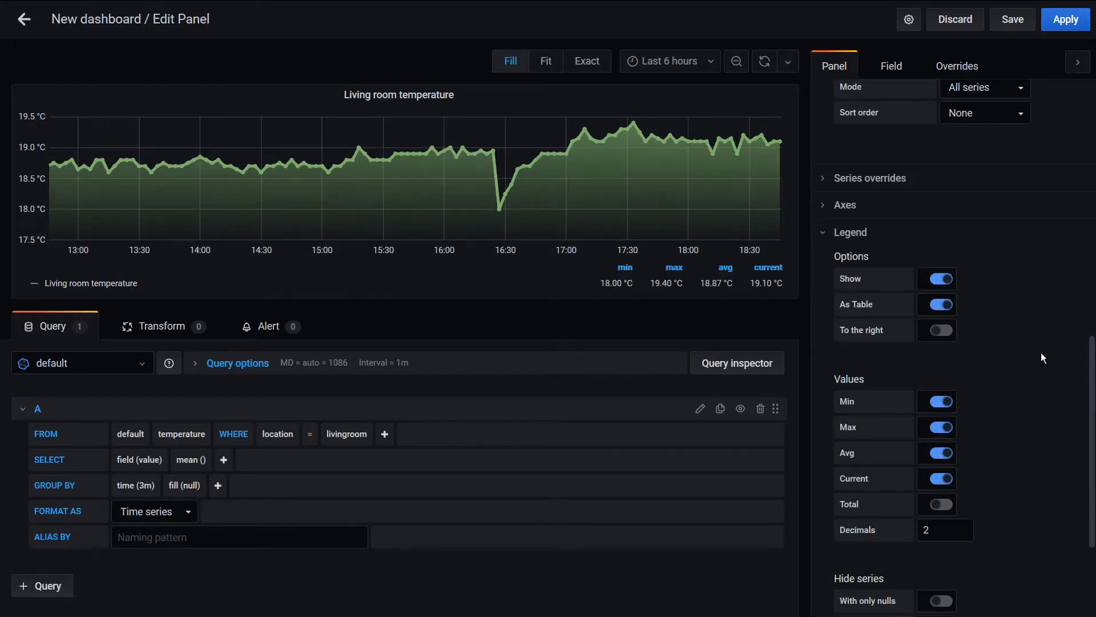
# Collapse the Display and Legend sections of the panel settings
pyautogui.scroll(-2, 1040, 352)
pyautogui.scroll(10, 1040, 351)
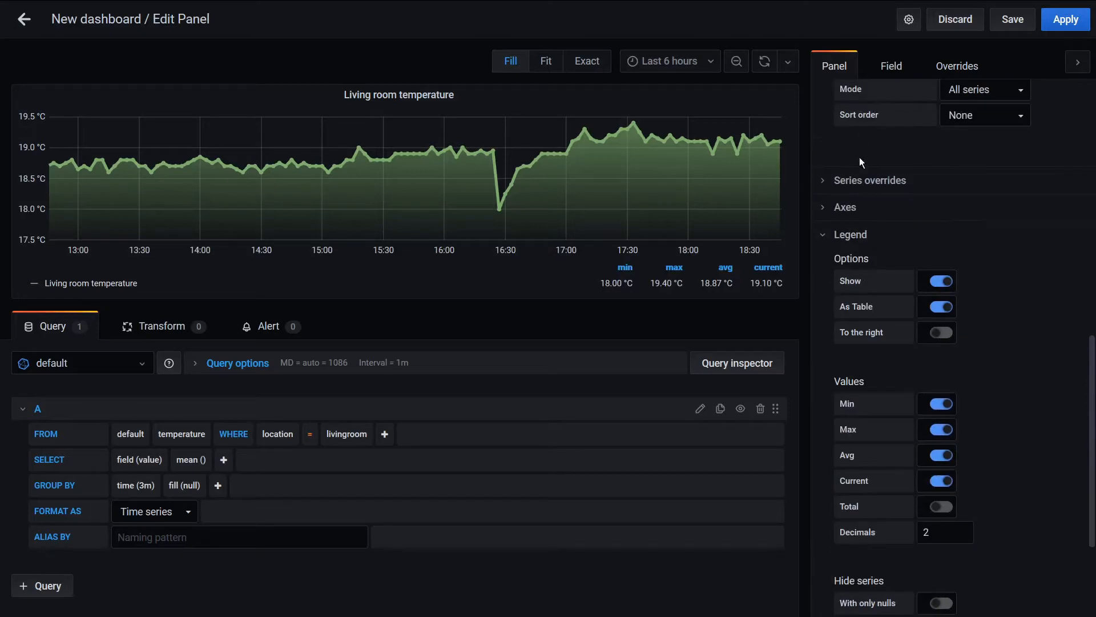
pyautogui.scroll(5, 871, 184)
pyautogui.click(840, 272)
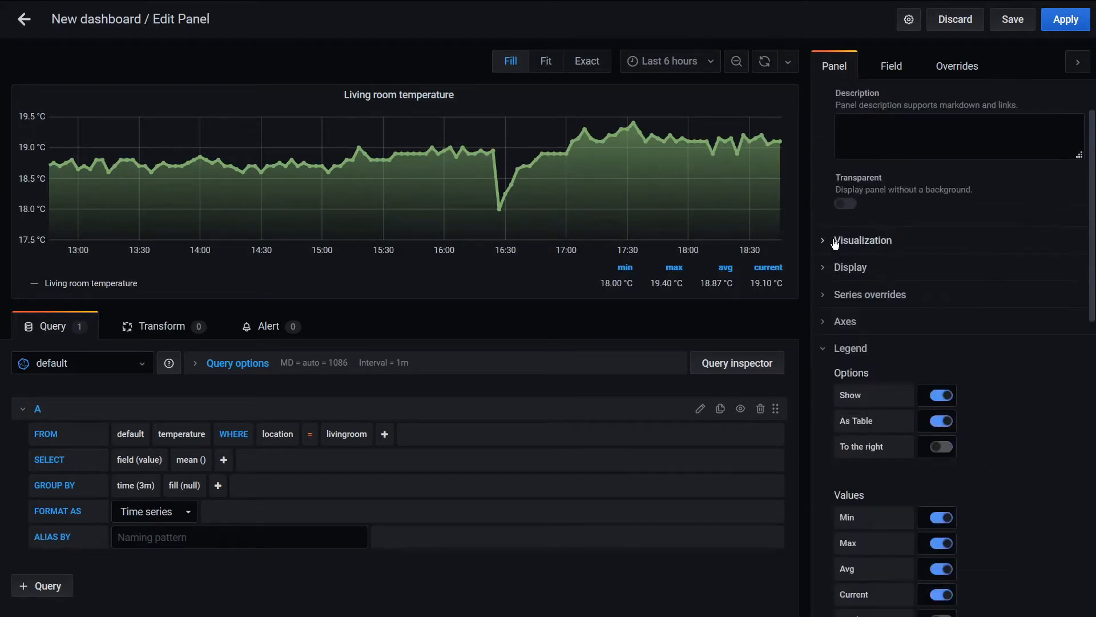
pyautogui.click(834, 348)
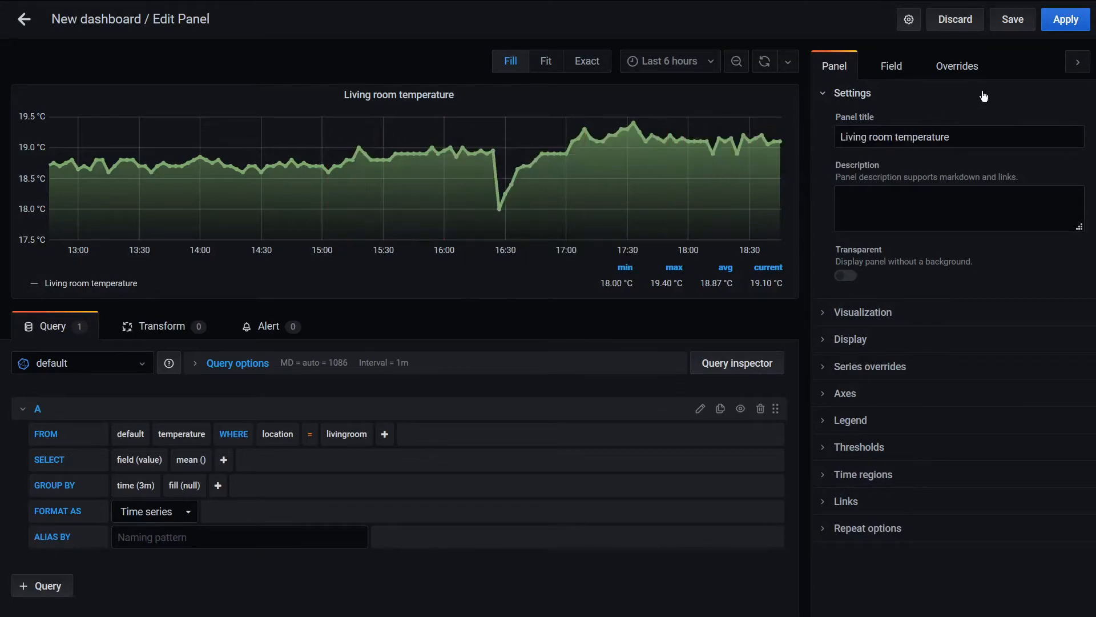
# Save the dashboard as "Monitoring dashboard" in the General folder and widen the living room temperature panel to the full dashboard width
pyautogui.click(1032, 21)
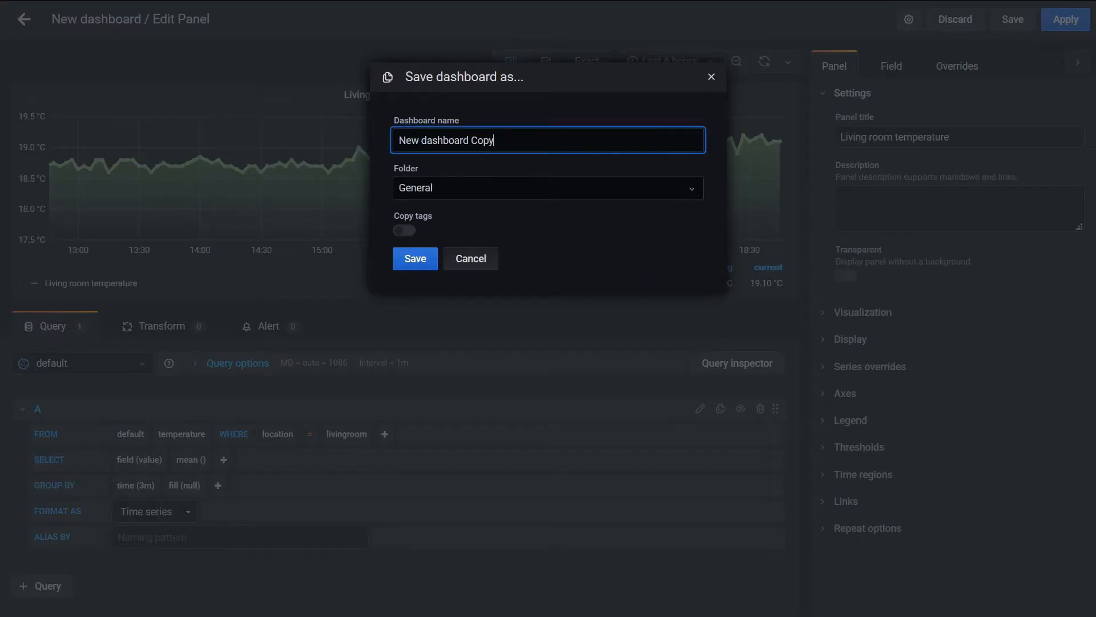
pyautogui.hotkey('ctrl', 'a')
pyautogui.press('BackSpace')
pyautogui.write('Monitoring dashboard')
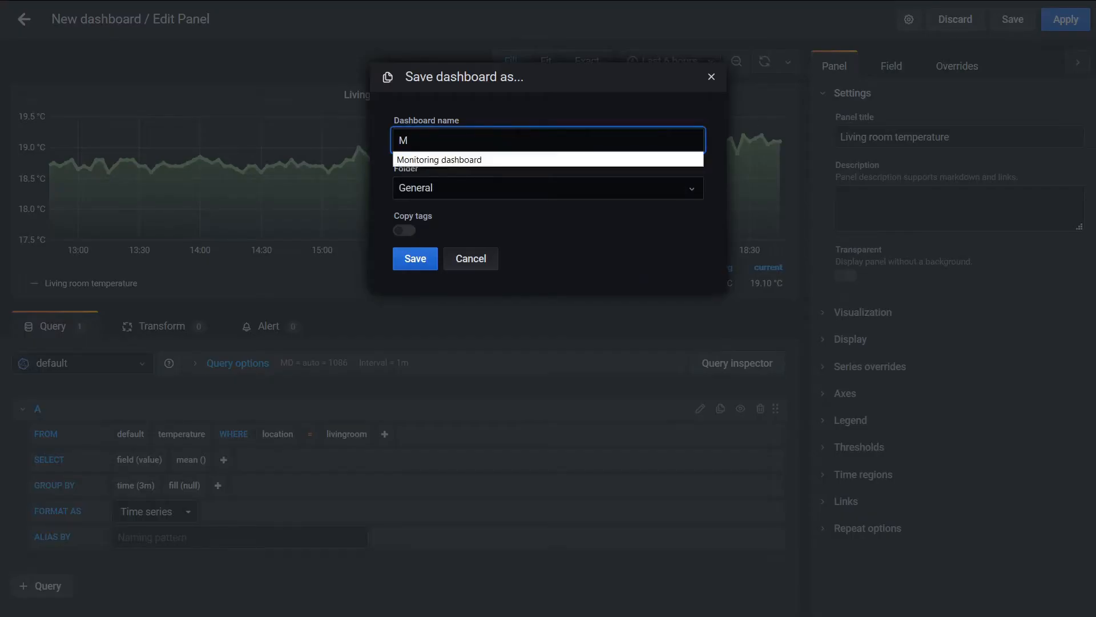
pyautogui.click(472, 195)
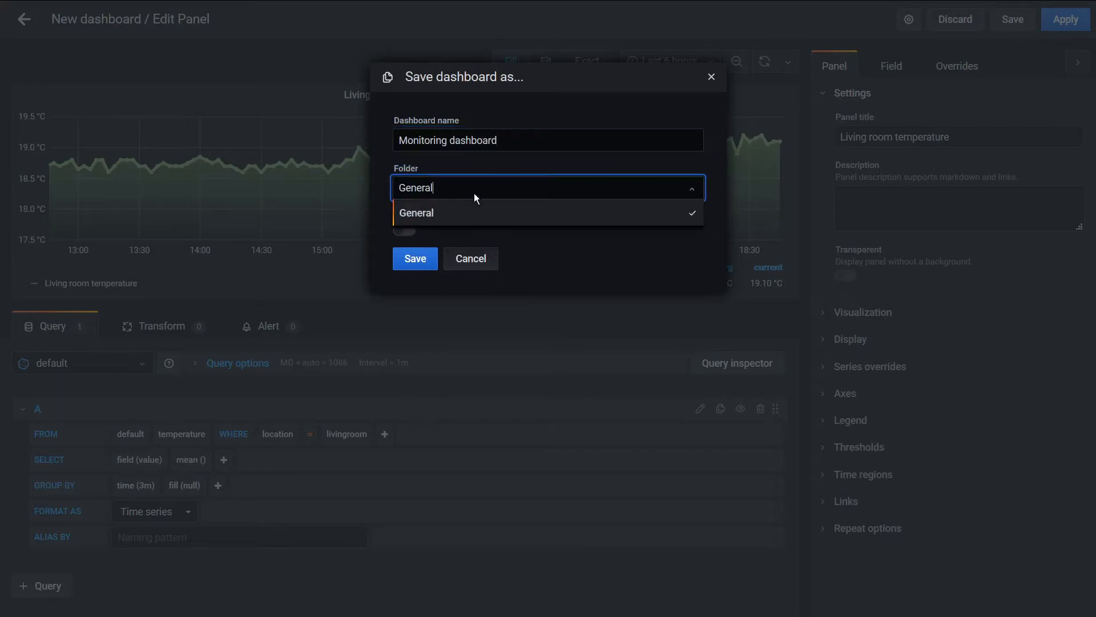
pyautogui.click(474, 193)
pyautogui.click(414, 264)
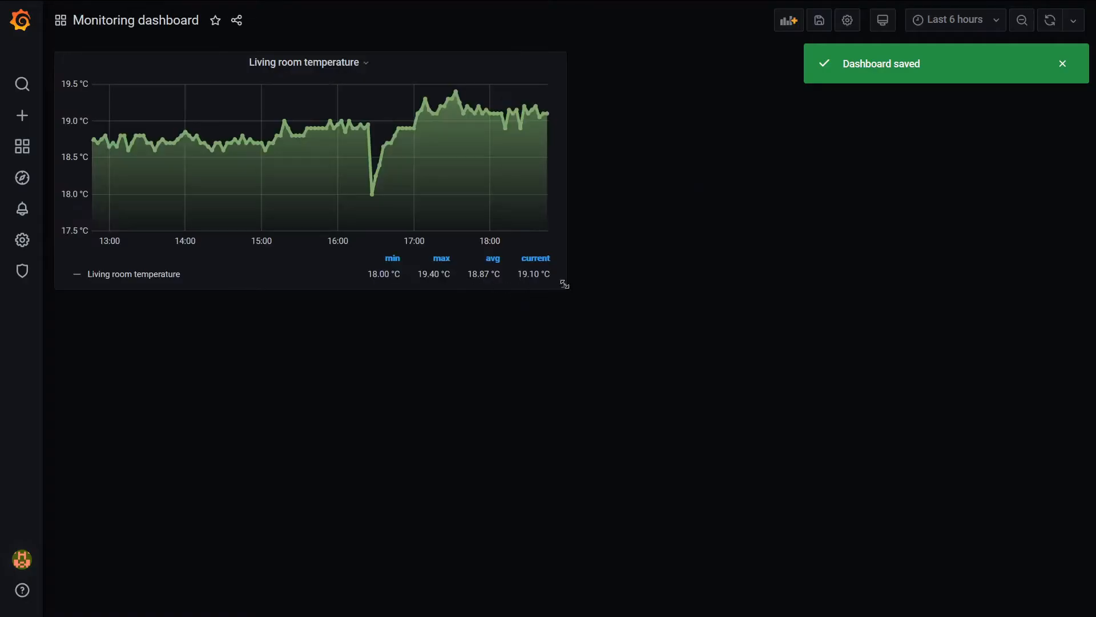
pyautogui.moveTo(565, 288); pyautogui.dragTo(1066, 304)
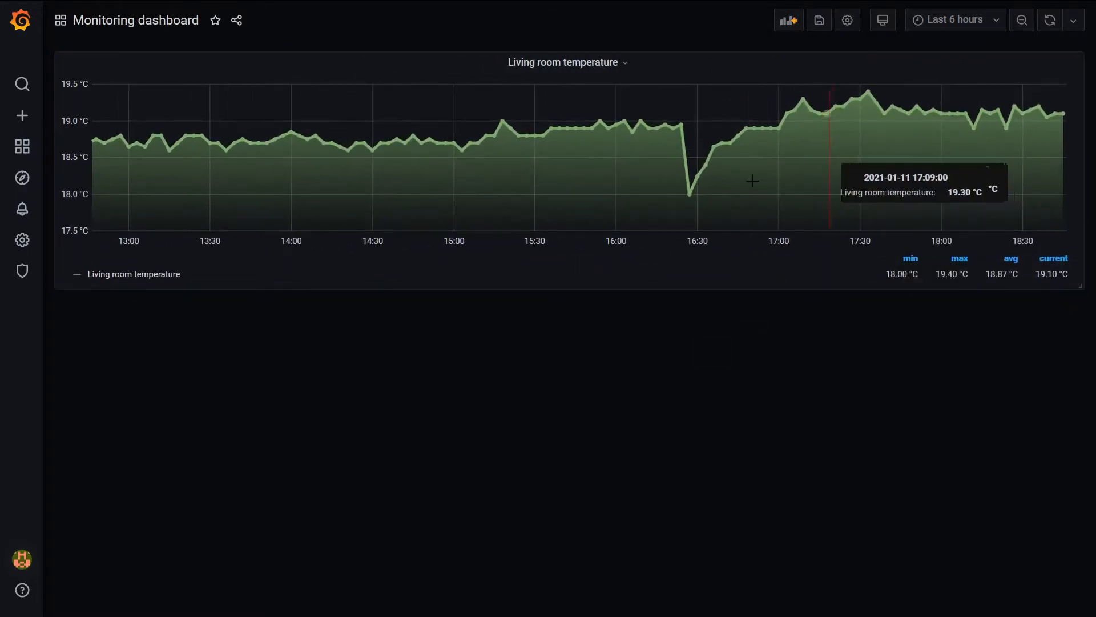
# Add a new panel to the dashboard and title it "Veranda humidity"
pyautogui.click(788, 21)
pyautogui.click(313, 139)
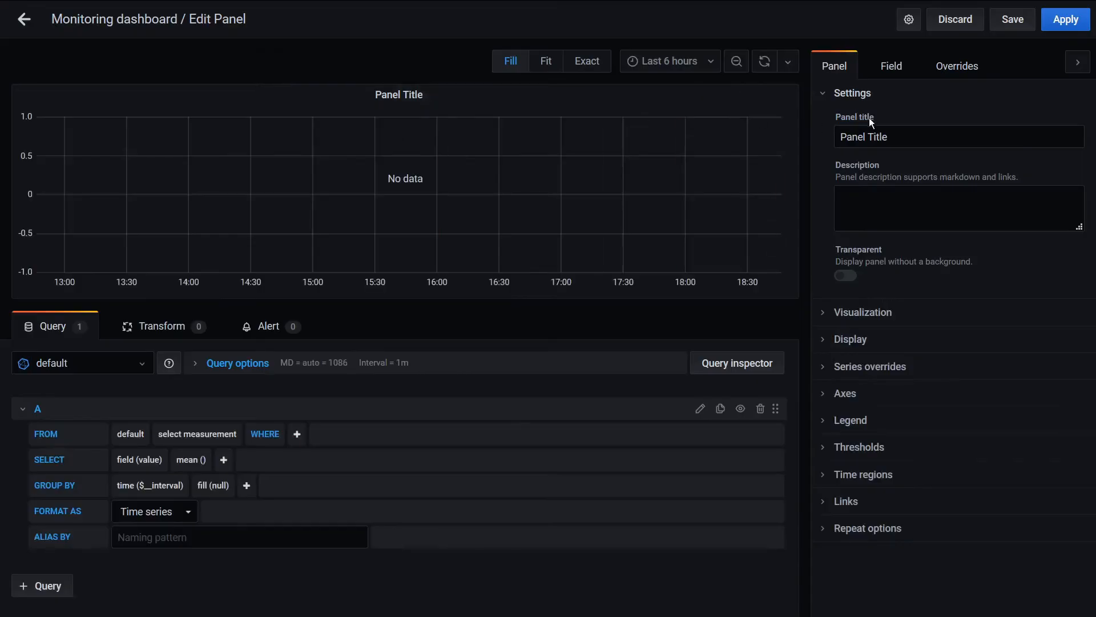
pyautogui.tripleClick(888, 137)
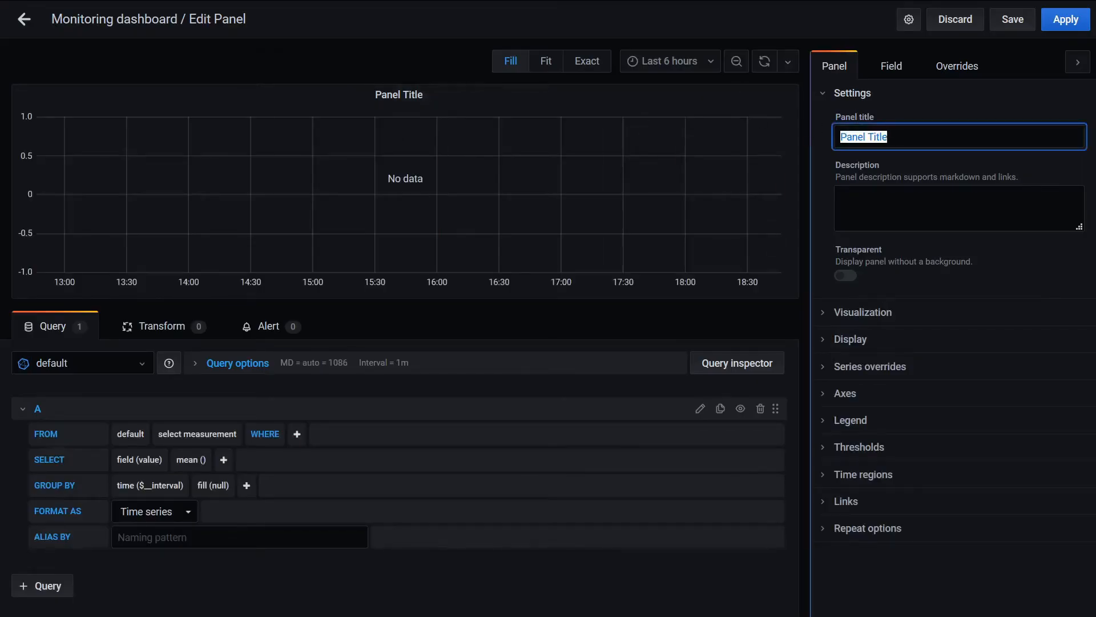
pyautogui.press('BackSpace')
pyautogui.write('Verand')
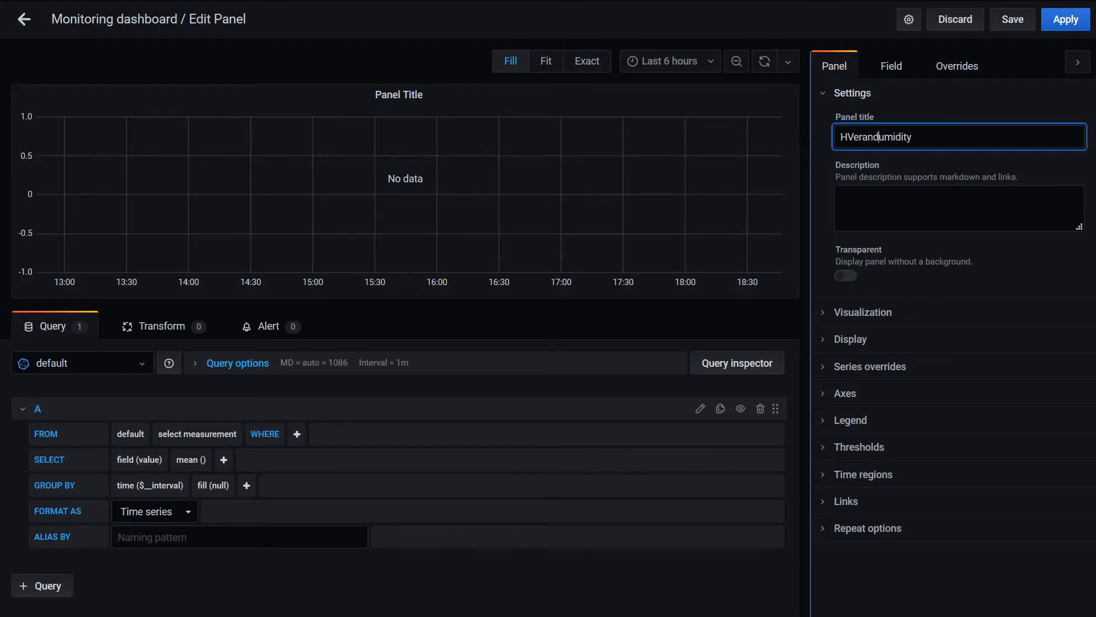
pyautogui.write('a h')
pyautogui.moveTo(847, 137); pyautogui.dragTo(853, 138)
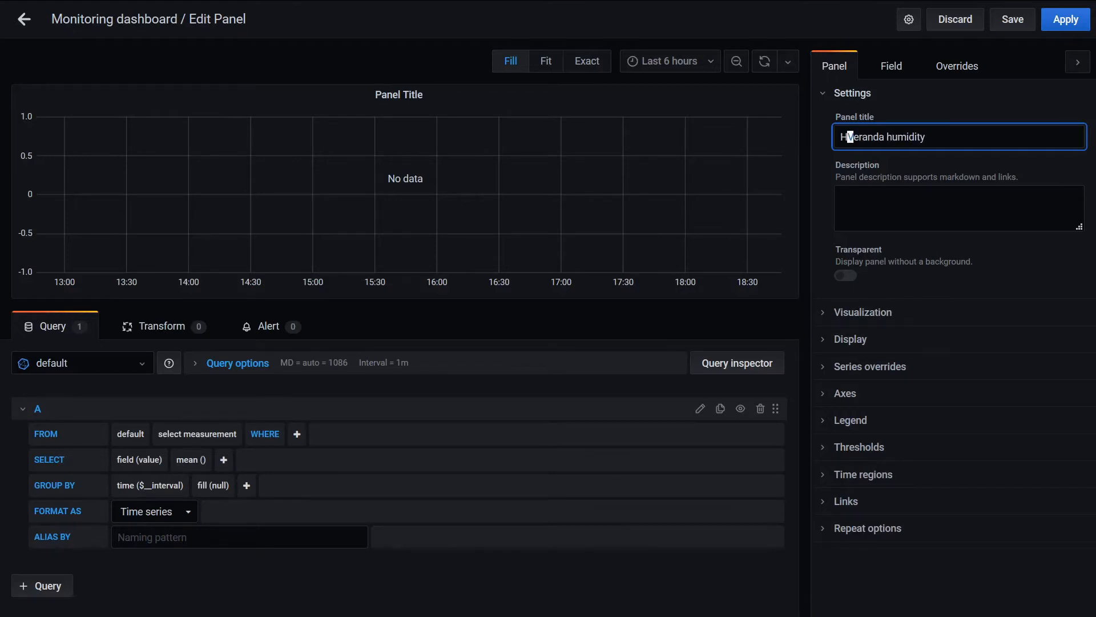
pyautogui.press('Left')
pyautogui.press('BackSpace')
pyautogui.click(600, 582)
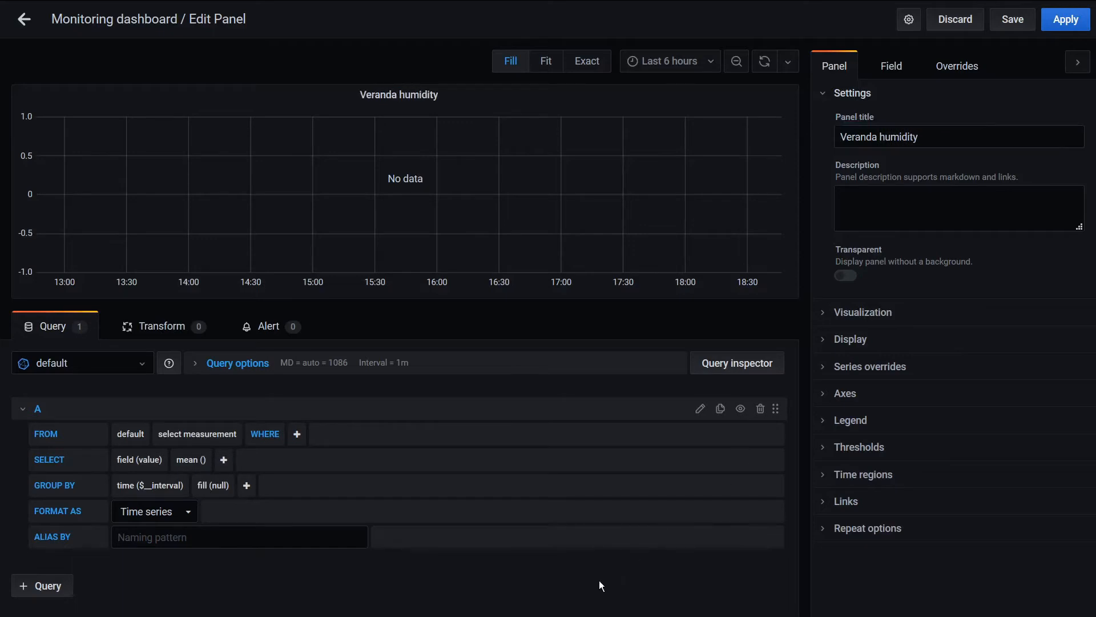
# Query the humidity measurement, filtered to the location veranda
pyautogui.click(223, 434)
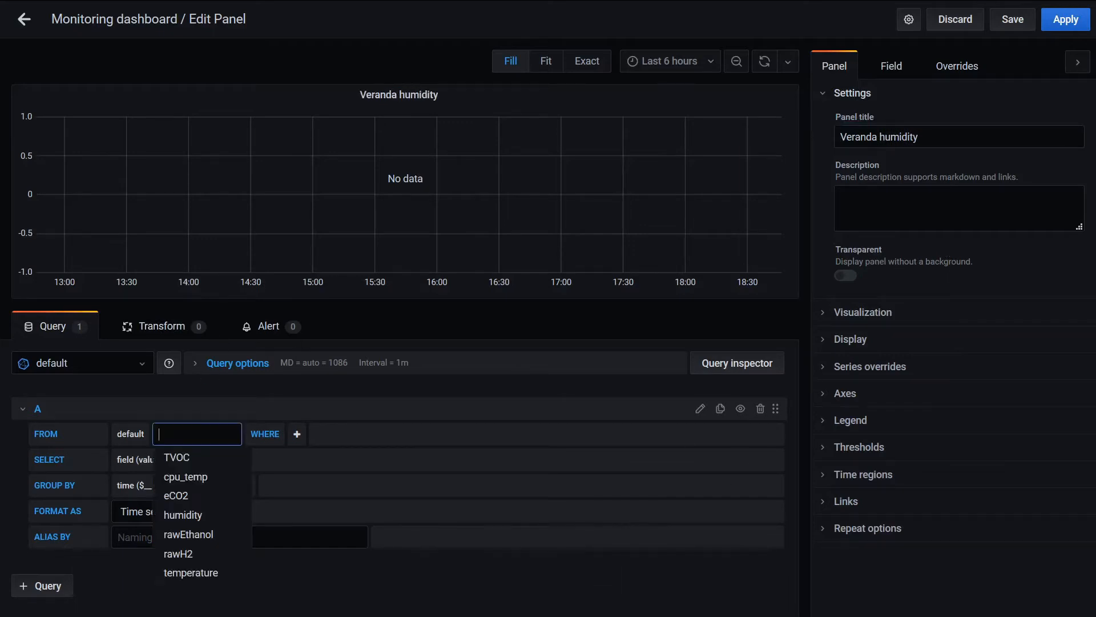
pyautogui.click(183, 515)
pyautogui.click(253, 435)
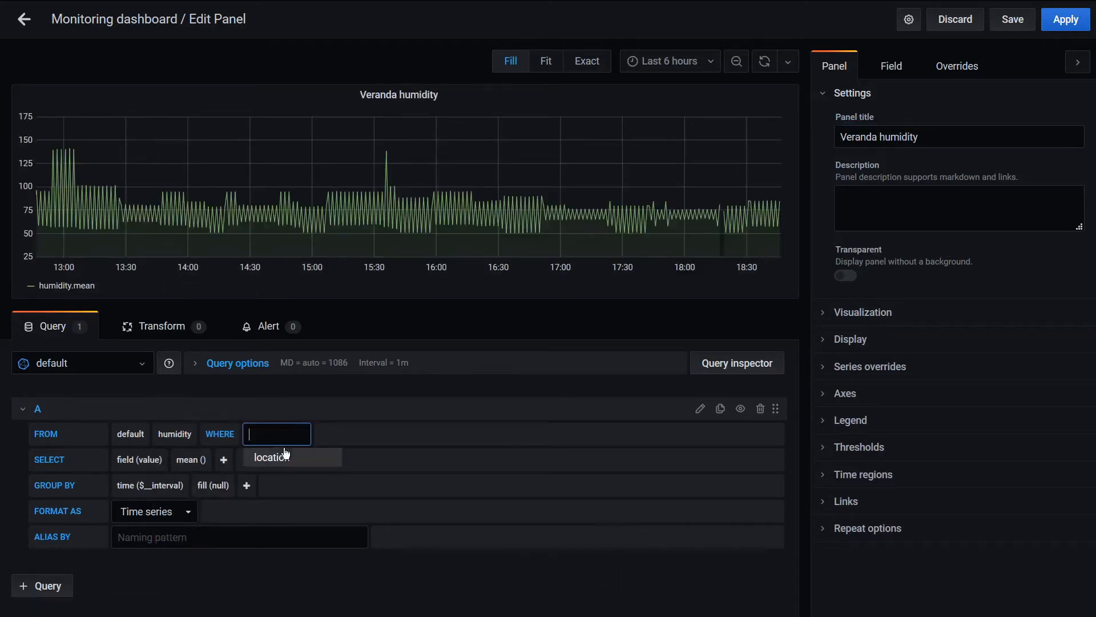
pyautogui.click(281, 461)
pyautogui.click(357, 434)
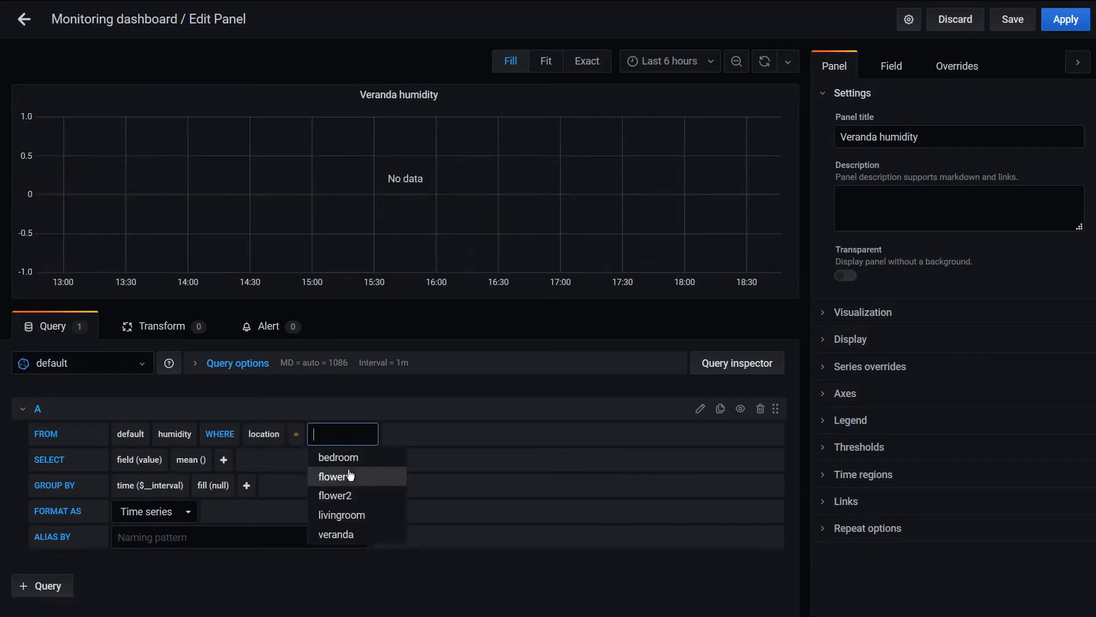
pyautogui.click(340, 533)
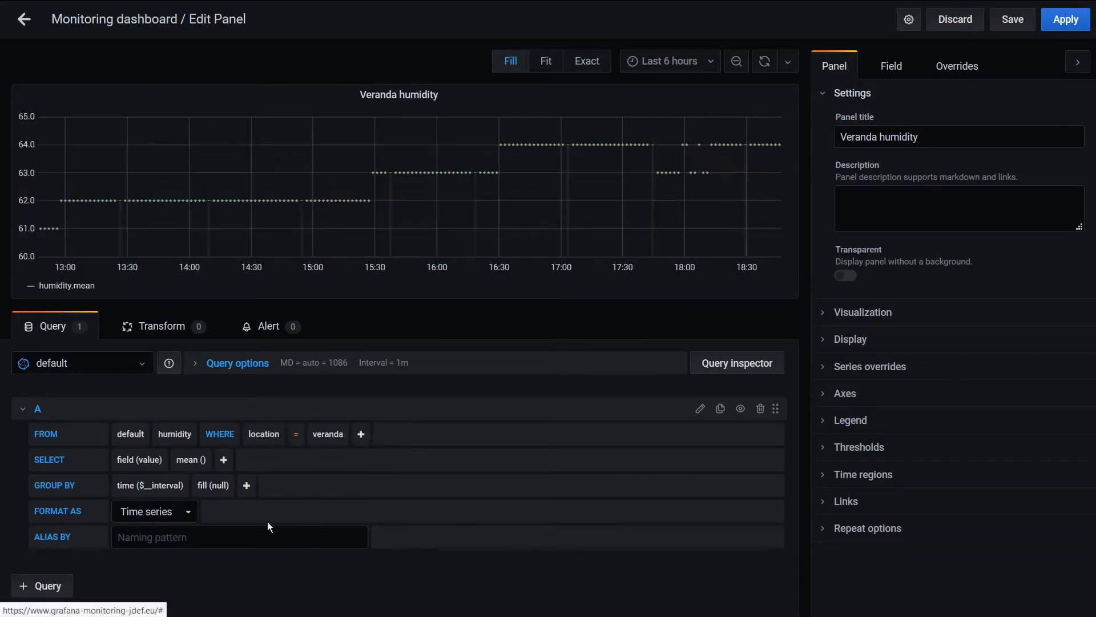
# Group the humidity query by a time interval of 3m
pyautogui.click(168, 485)
pyautogui.write('3m')
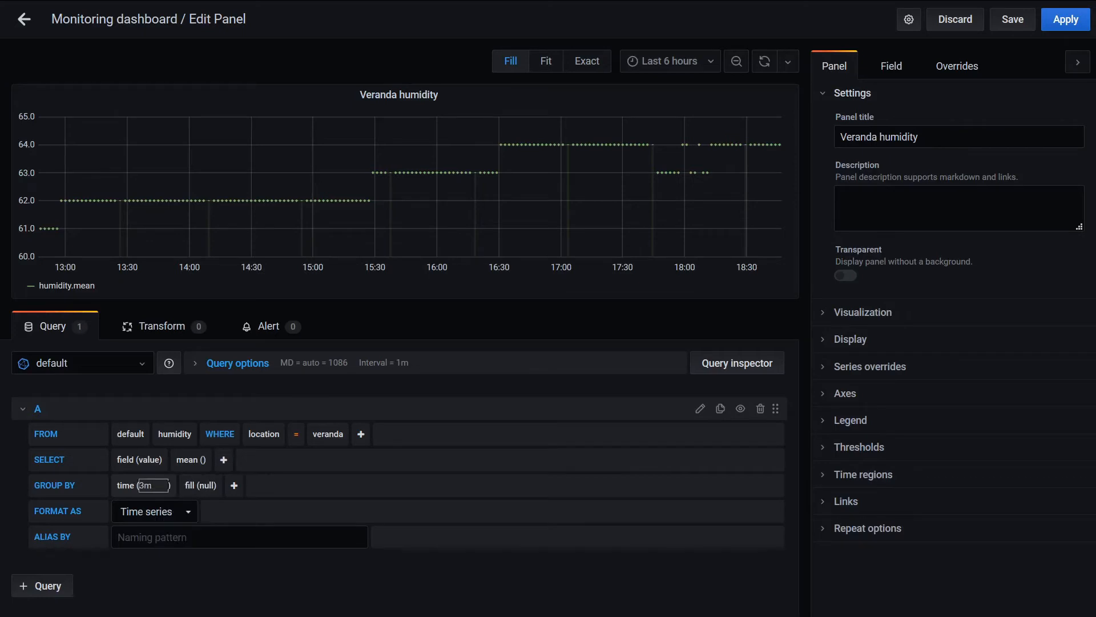
pyautogui.click(219, 583)
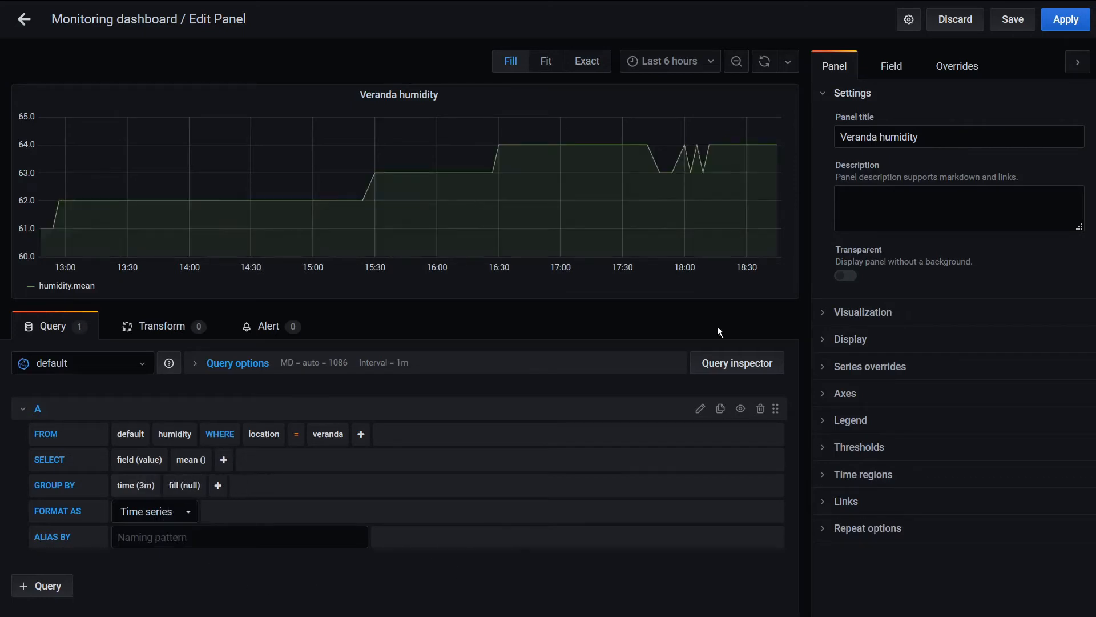
# Switch the Veranda humidity panel's visualization to a gauge
pyautogui.click(847, 340)
pyautogui.click(855, 339)
pyautogui.click(858, 314)
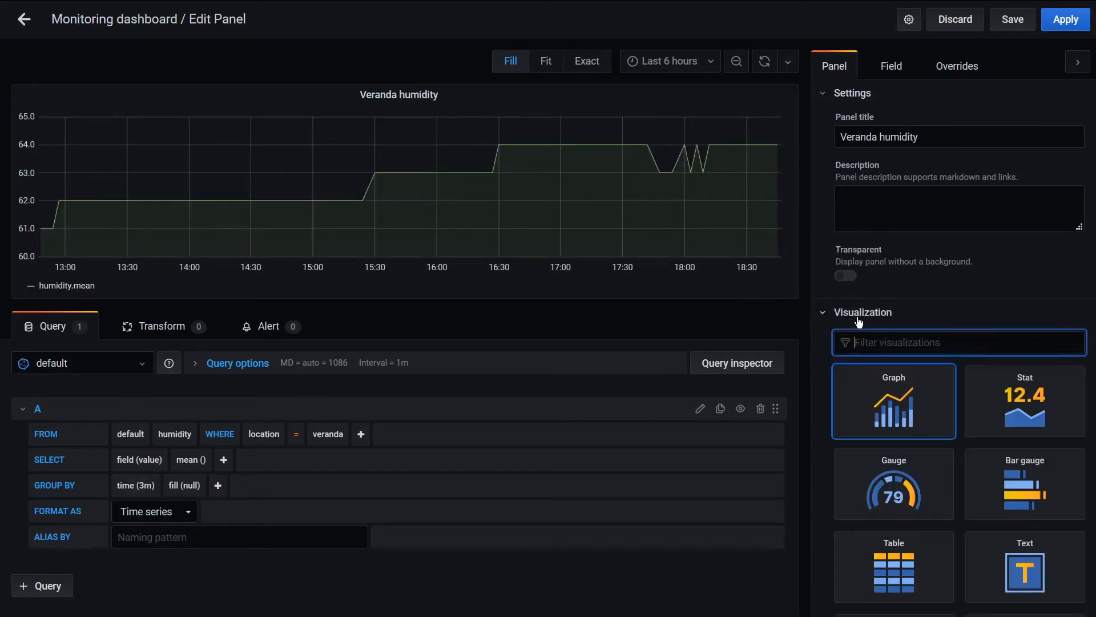
pyautogui.click(903, 482)
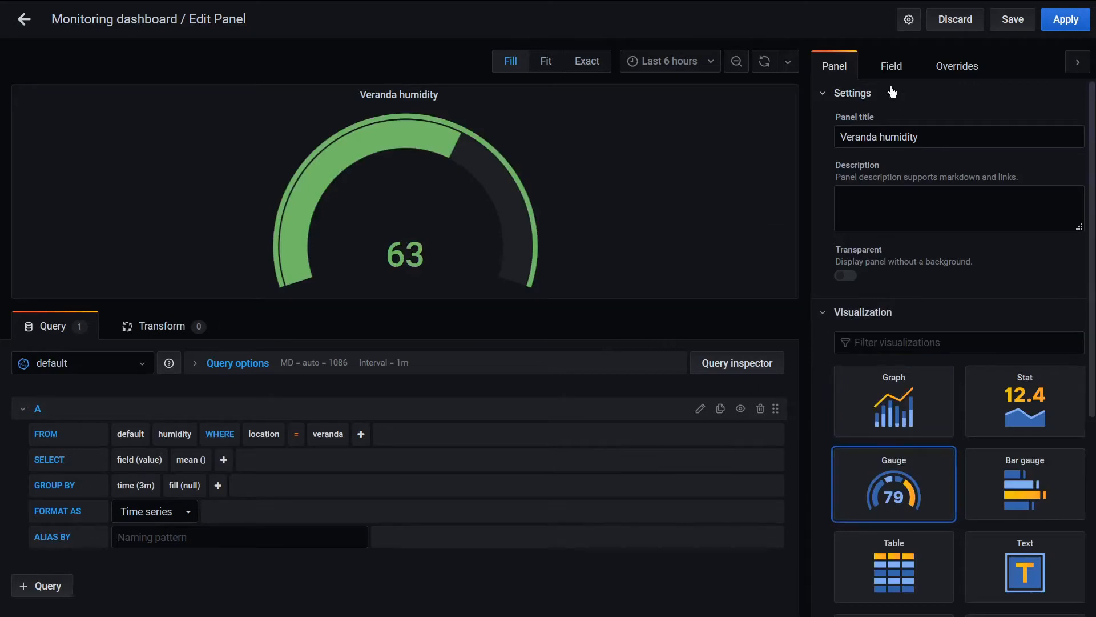
# Set the unit of the humidity gauge to Percent (0-100)
pyautogui.tripleClick(906, 138)
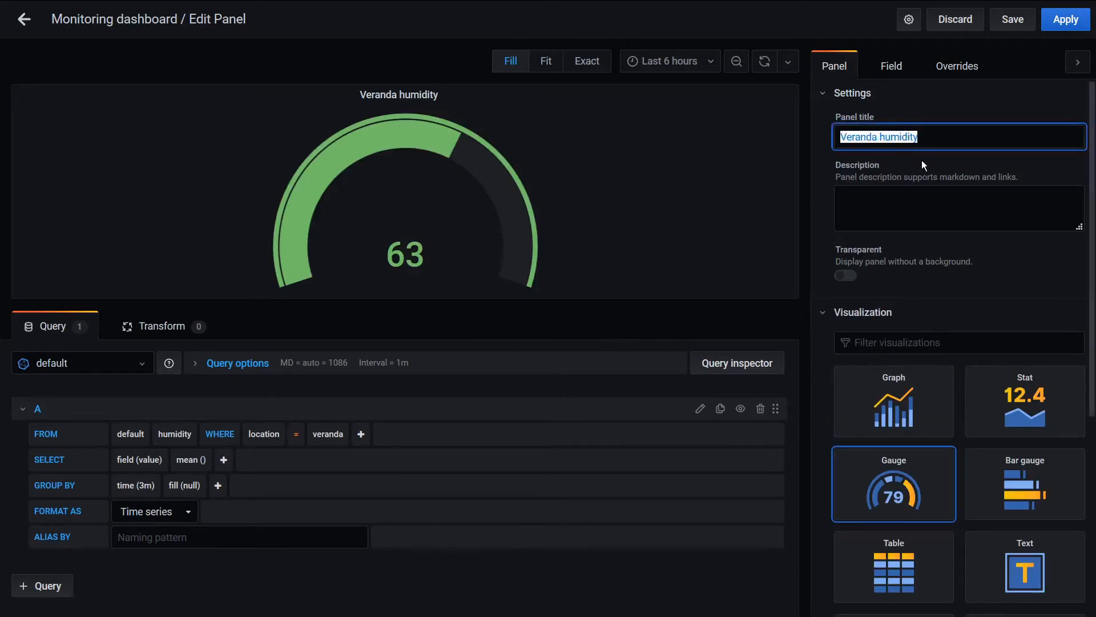
pyautogui.click(891, 65)
pyautogui.click(870, 136)
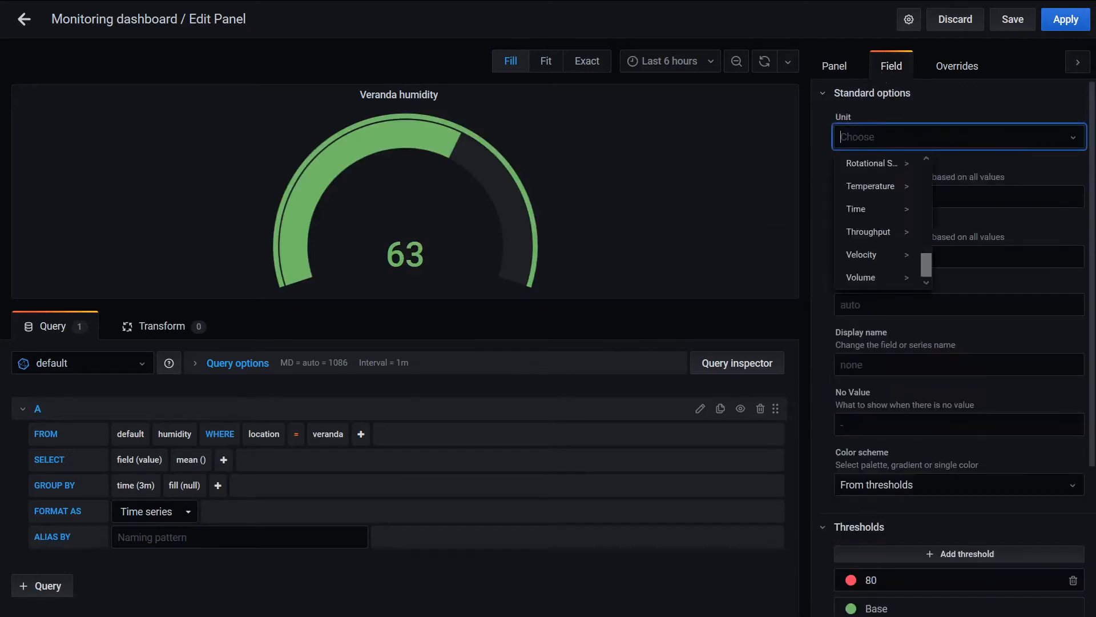
pyautogui.scroll(10, 877, 177)
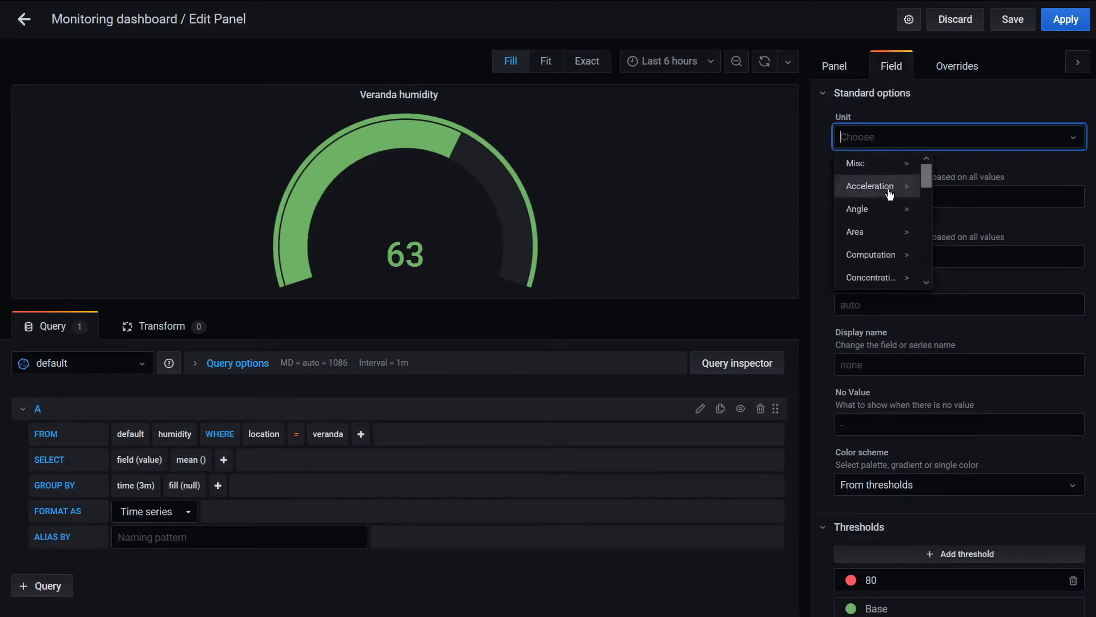
pyautogui.click(886, 171)
pyautogui.click(976, 240)
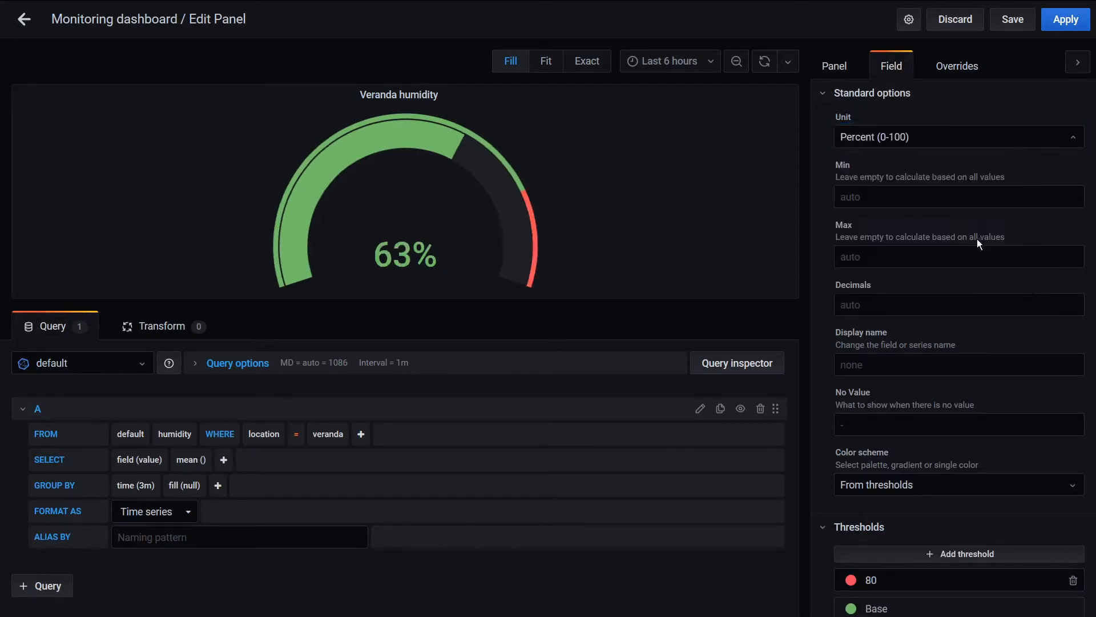
# Add two more thresholds to the gauge and set the three threshold values to 65, 80 and 90
pyautogui.scroll(-4, 959, 400)
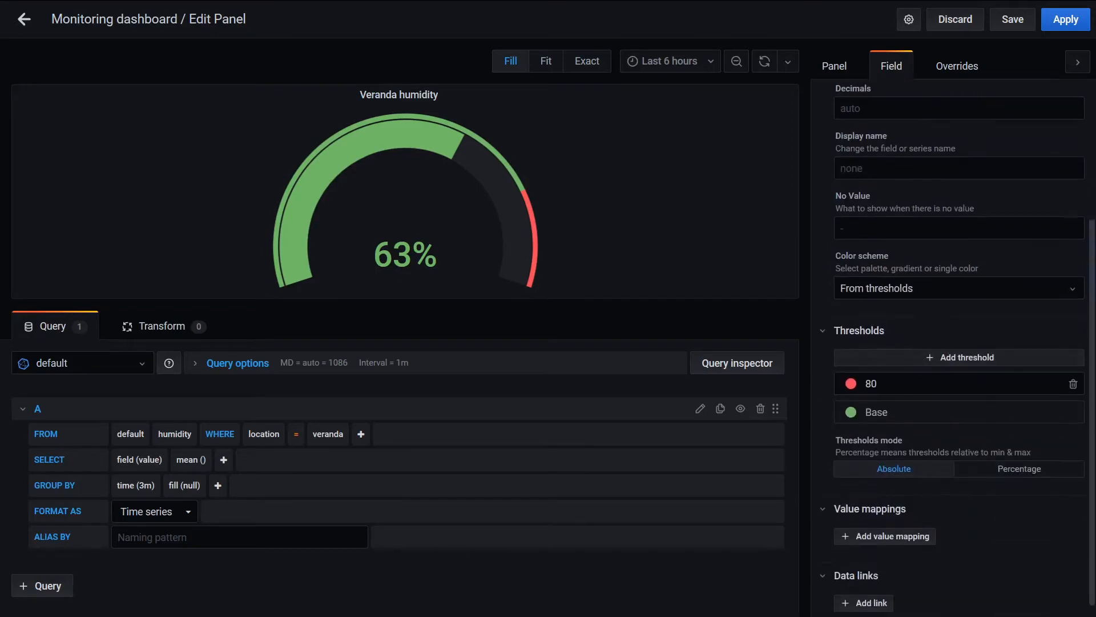
pyautogui.click(910, 347)
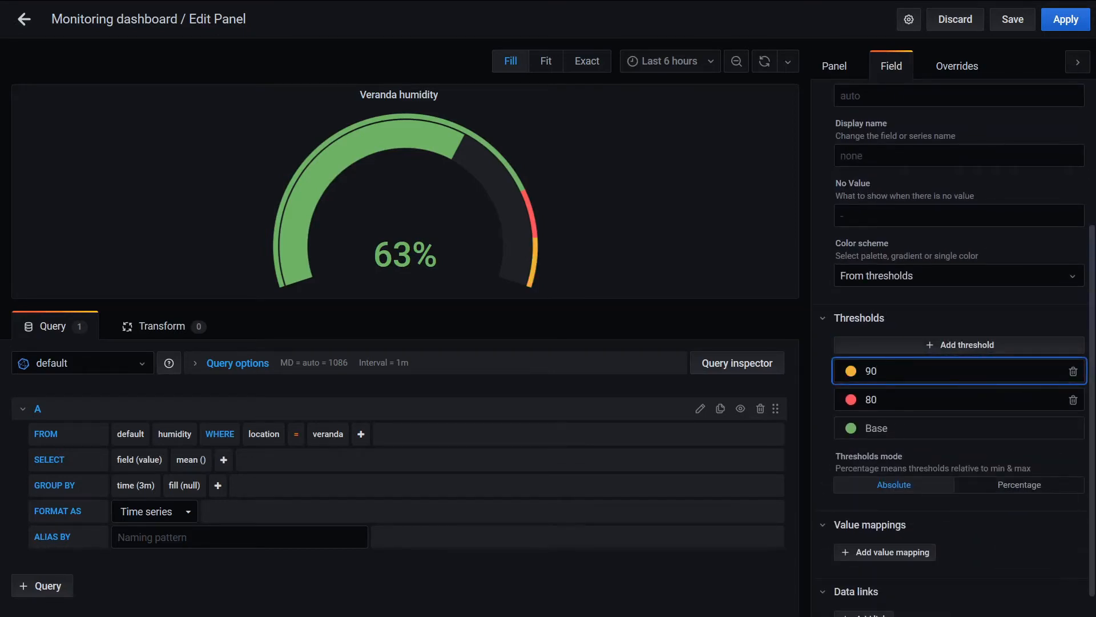
pyautogui.click(904, 350)
pyautogui.click(835, 435)
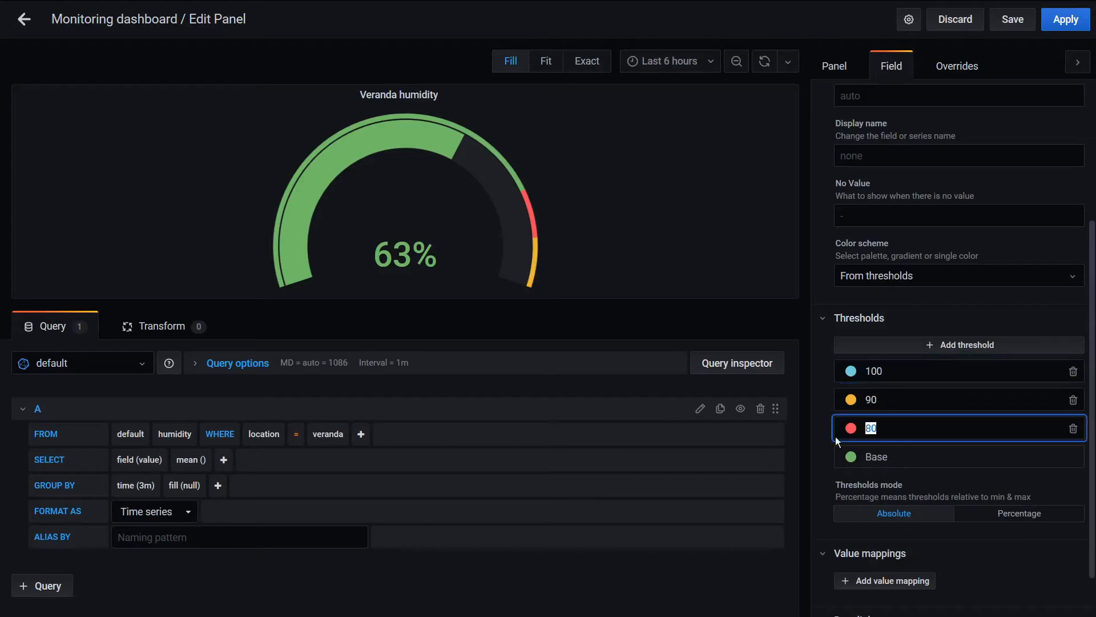
pyautogui.write('65')
pyautogui.click(835, 401)
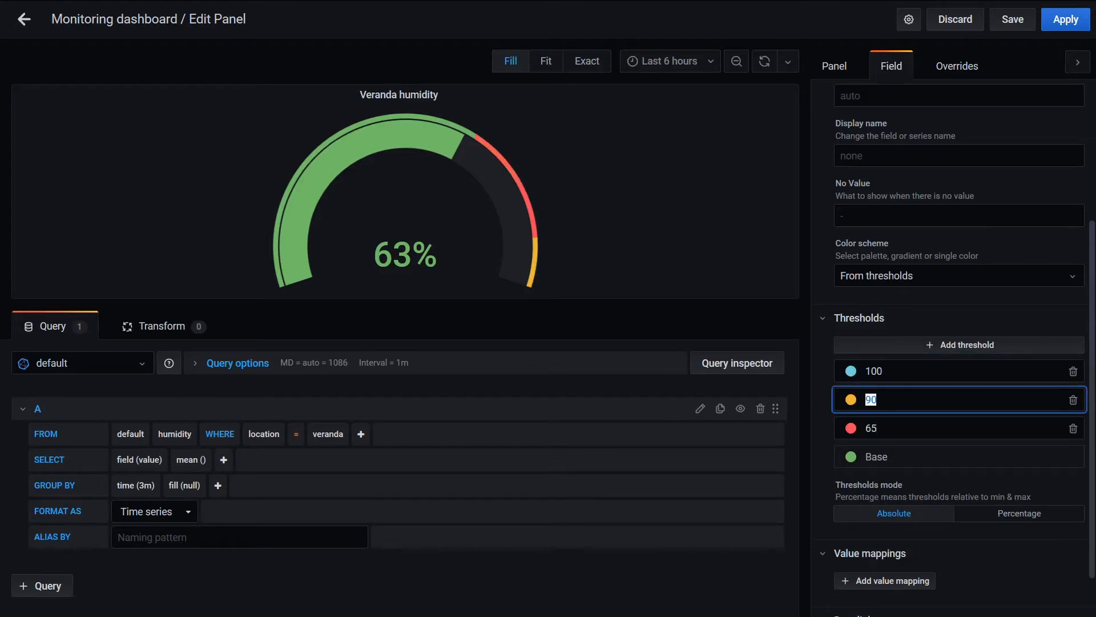
pyautogui.write('80')
pyautogui.click(836, 371)
pyautogui.write('90')
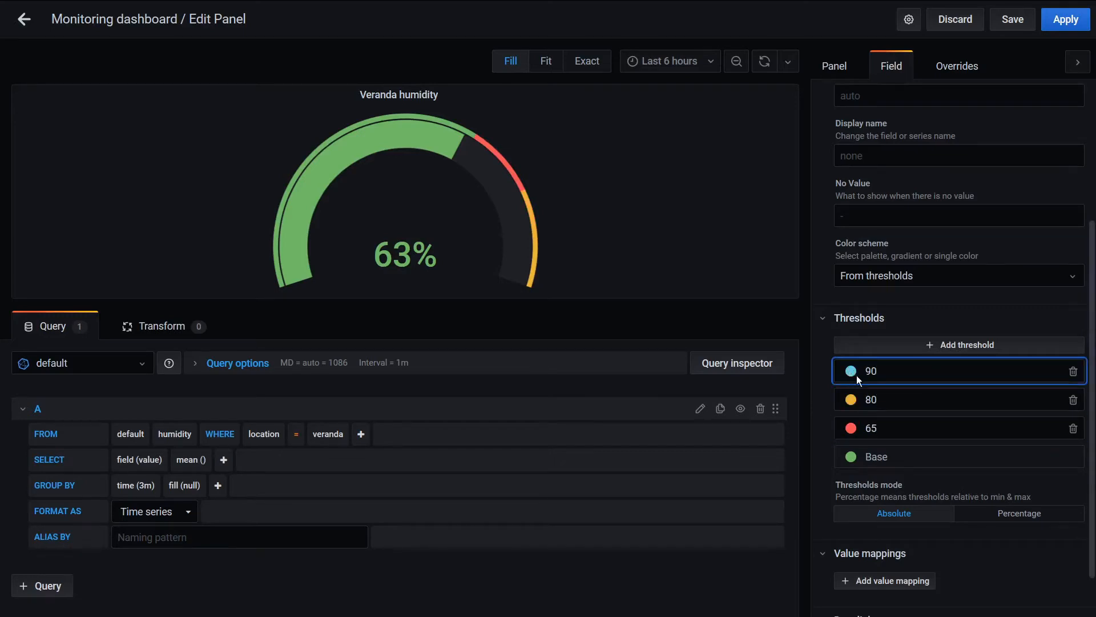
# Color the 90 threshold red, the 80 threshold orange and the 65 threshold light orange
pyautogui.click(850, 372)
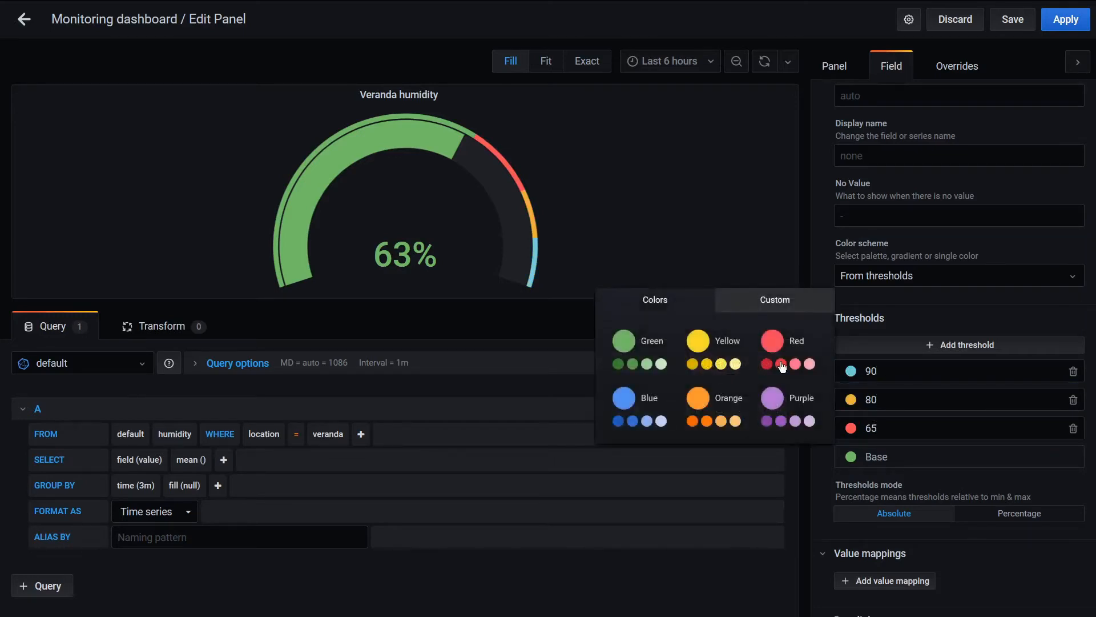
pyautogui.click(781, 364)
pyautogui.click(852, 400)
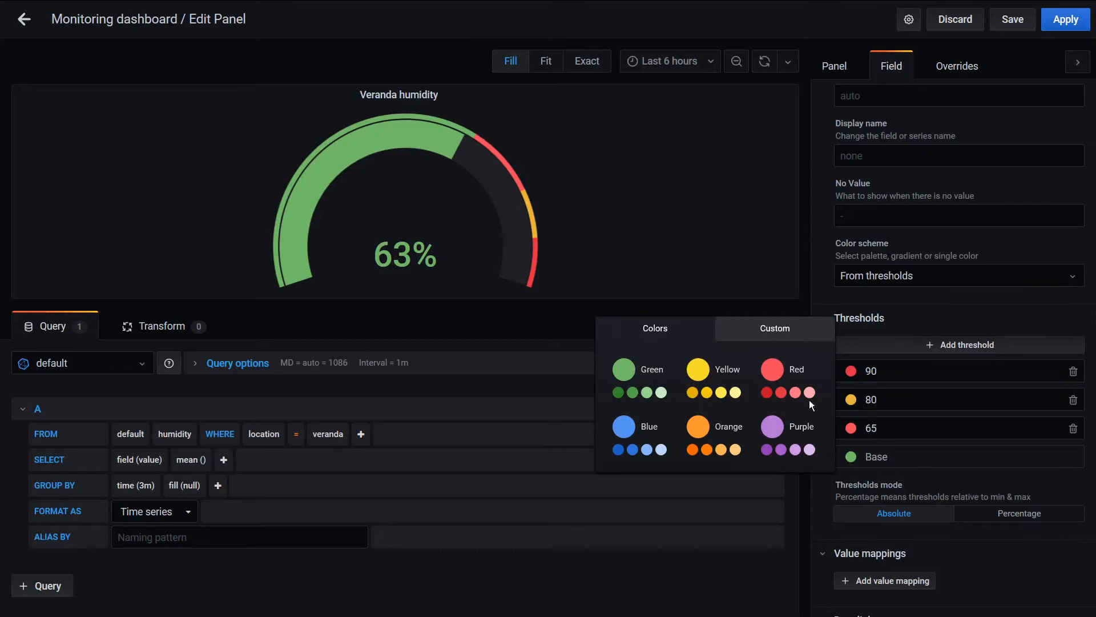
pyautogui.click(708, 451)
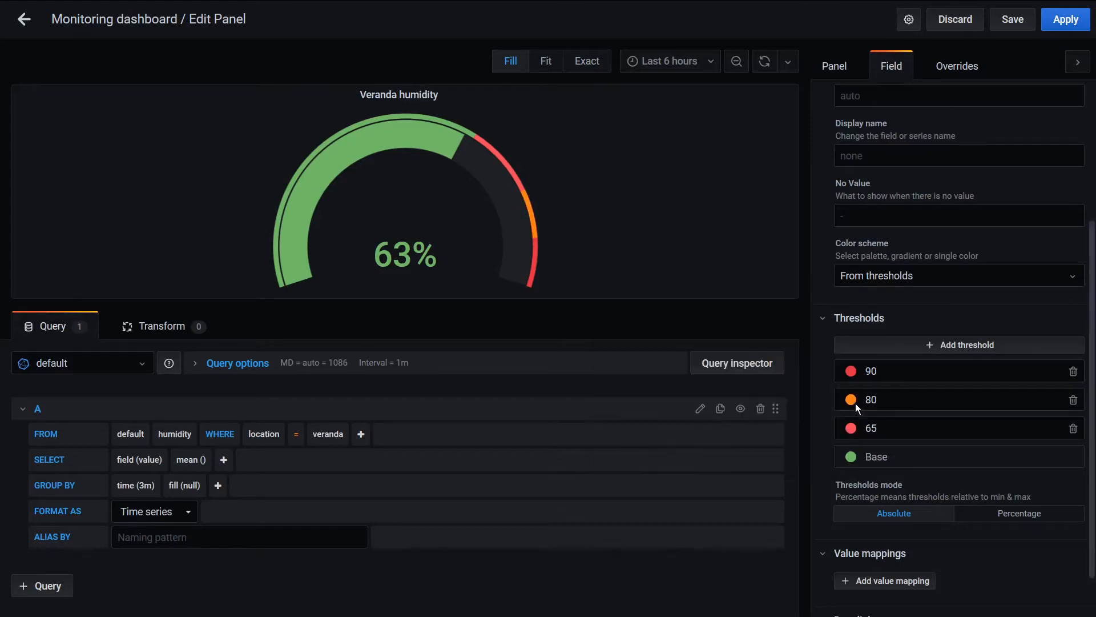
pyautogui.click(853, 429)
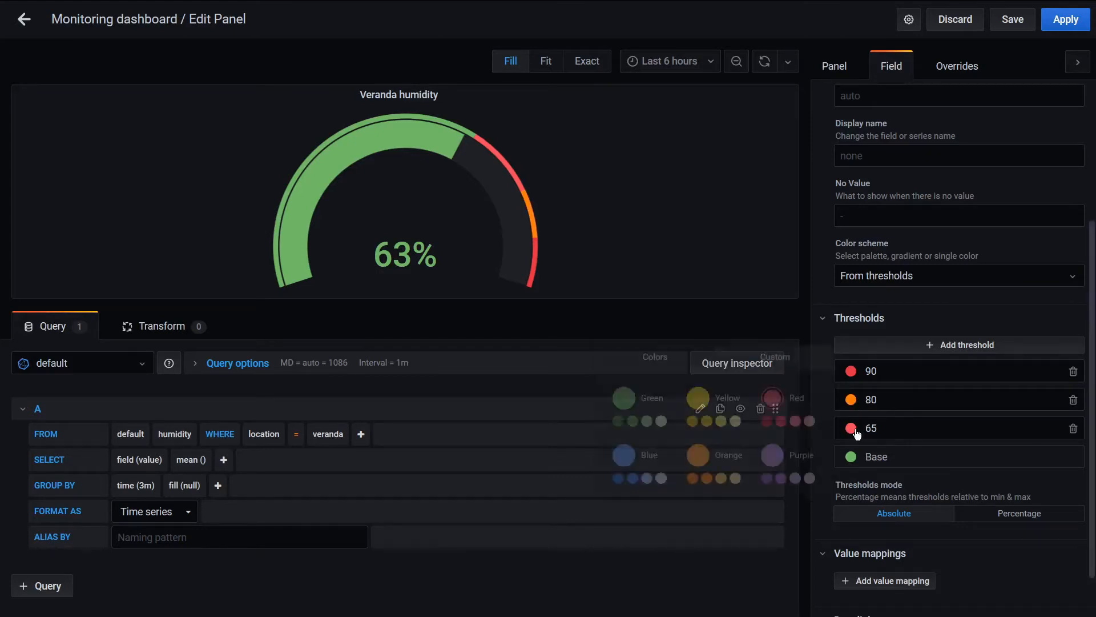
pyautogui.click(736, 479)
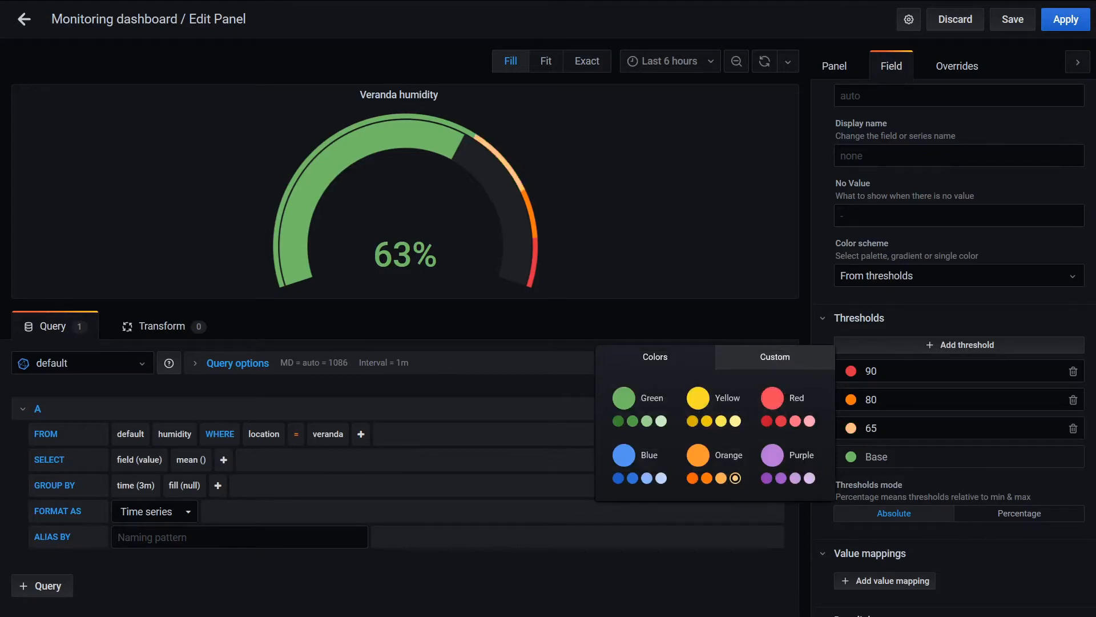
# Try the light orange threshold at 60 and set it back to 65
pyautogui.moveTo(882, 429); pyautogui.dragTo(855, 428)
pyautogui.write('60')
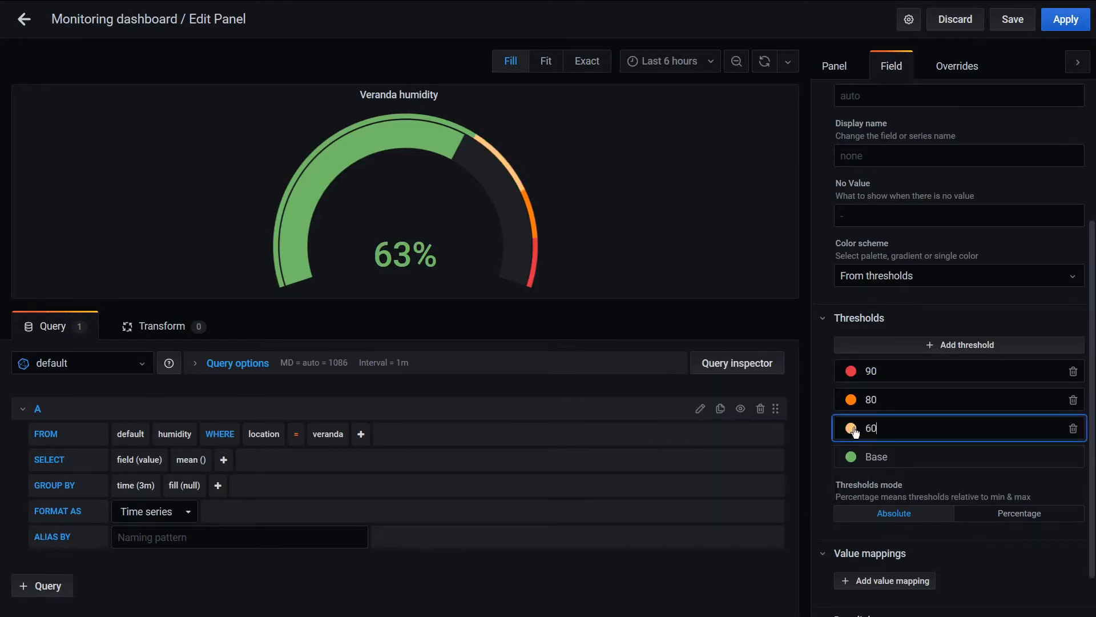
pyautogui.click(723, 585)
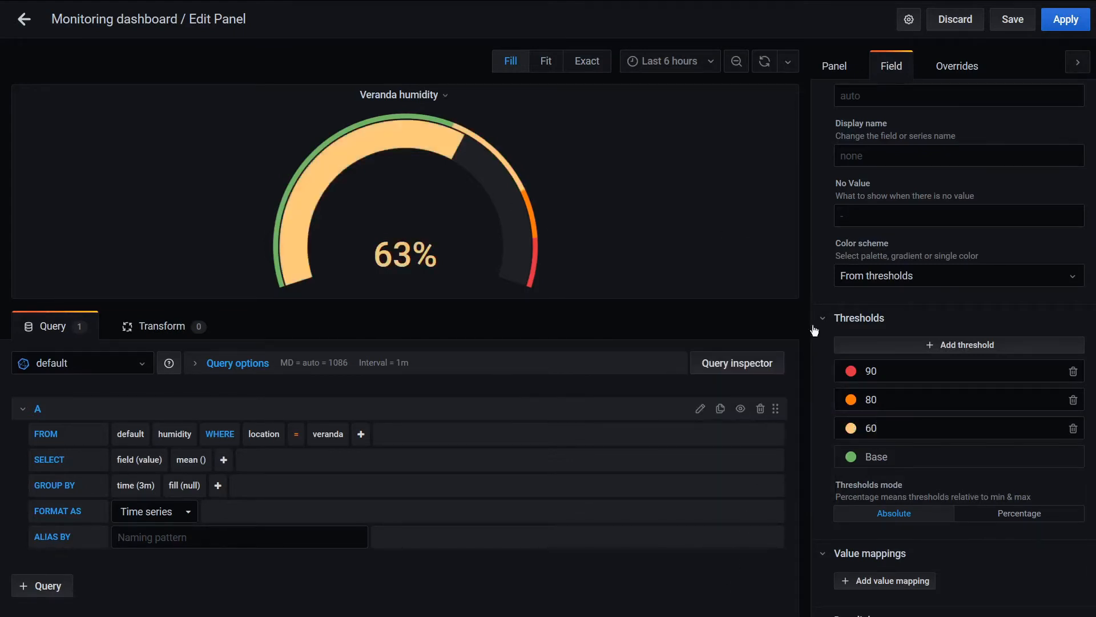
pyautogui.moveTo(879, 428); pyautogui.dragTo(828, 429)
pyautogui.write('65')
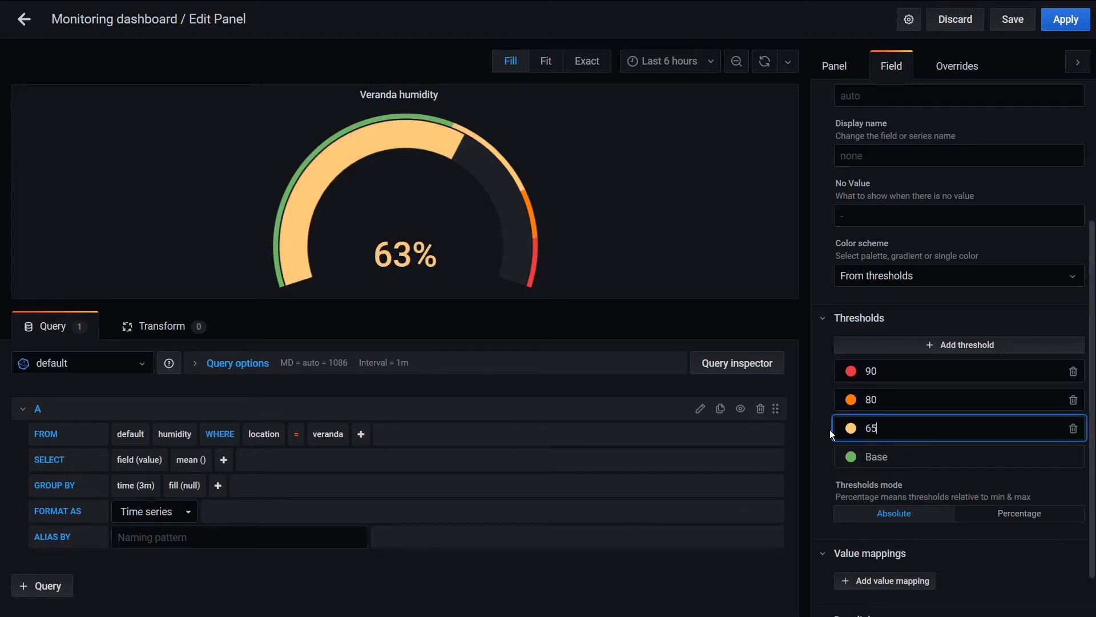
pyautogui.click(758, 581)
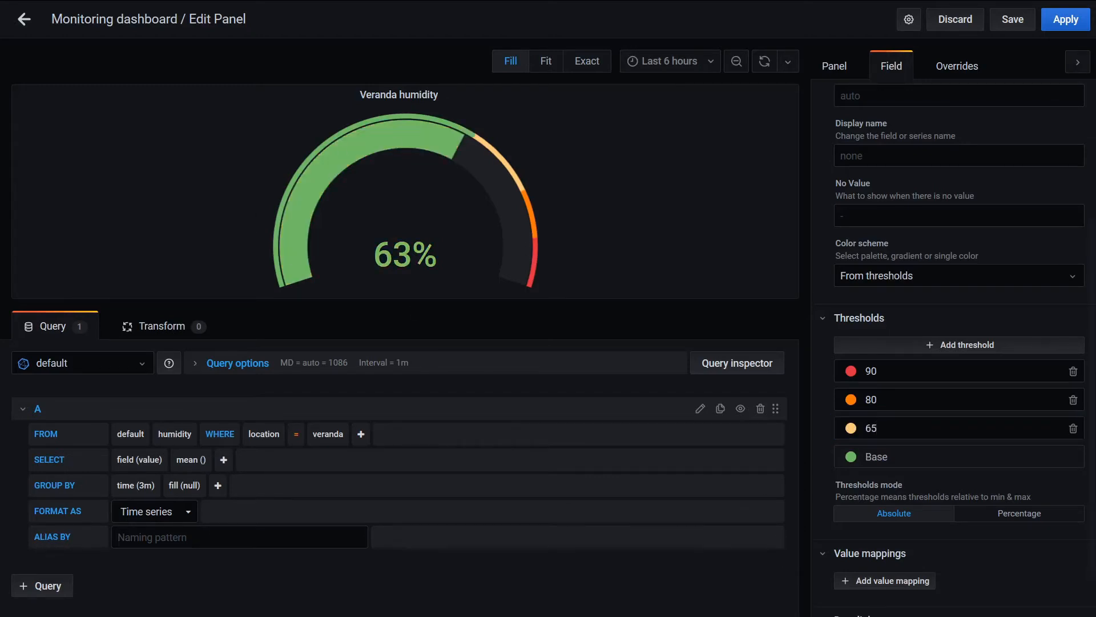
# Save the dashboard and move the Veranda humidity gauge to the middle, above the Living room temperature graph
pyautogui.scroll(-1, 954, 348)
pyautogui.scroll(1, 954, 348)
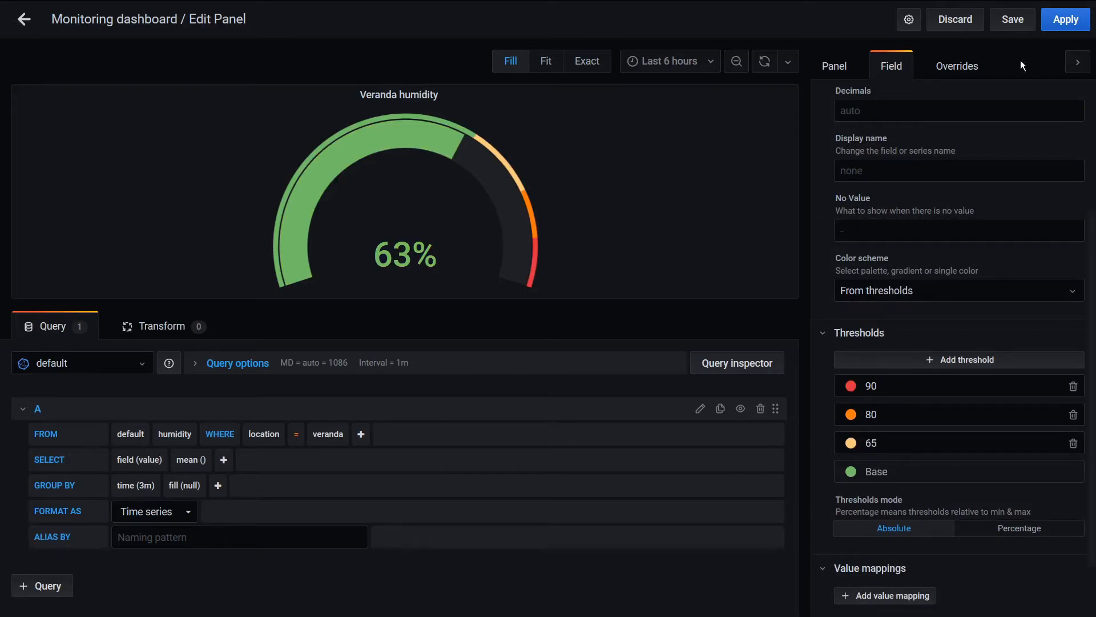
pyautogui.click(1017, 20)
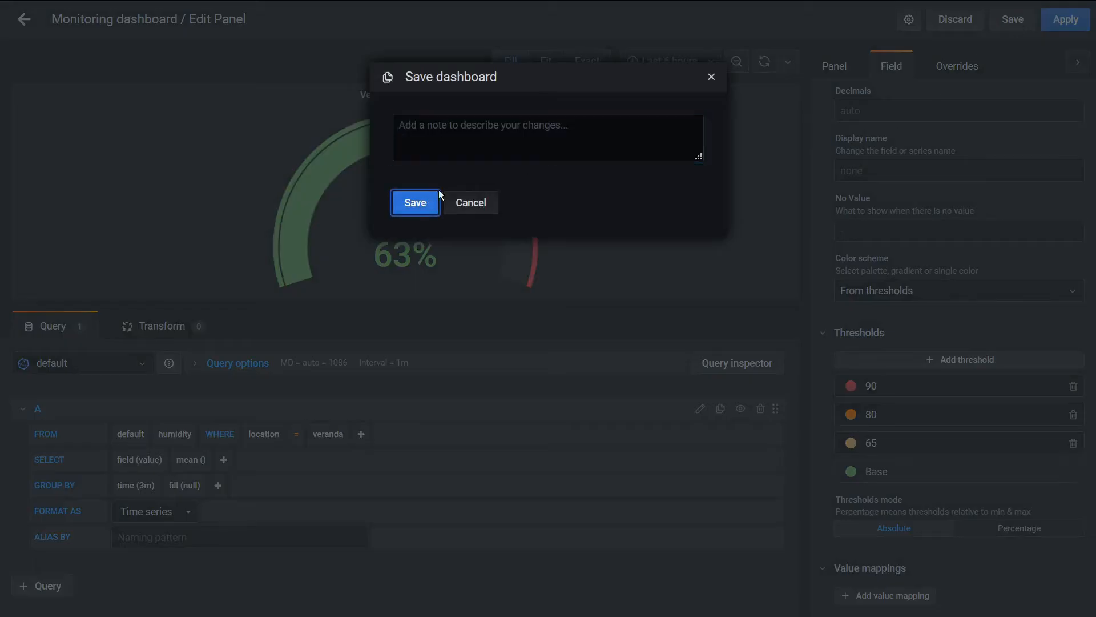
pyautogui.click(429, 201)
pyautogui.press('Escape')
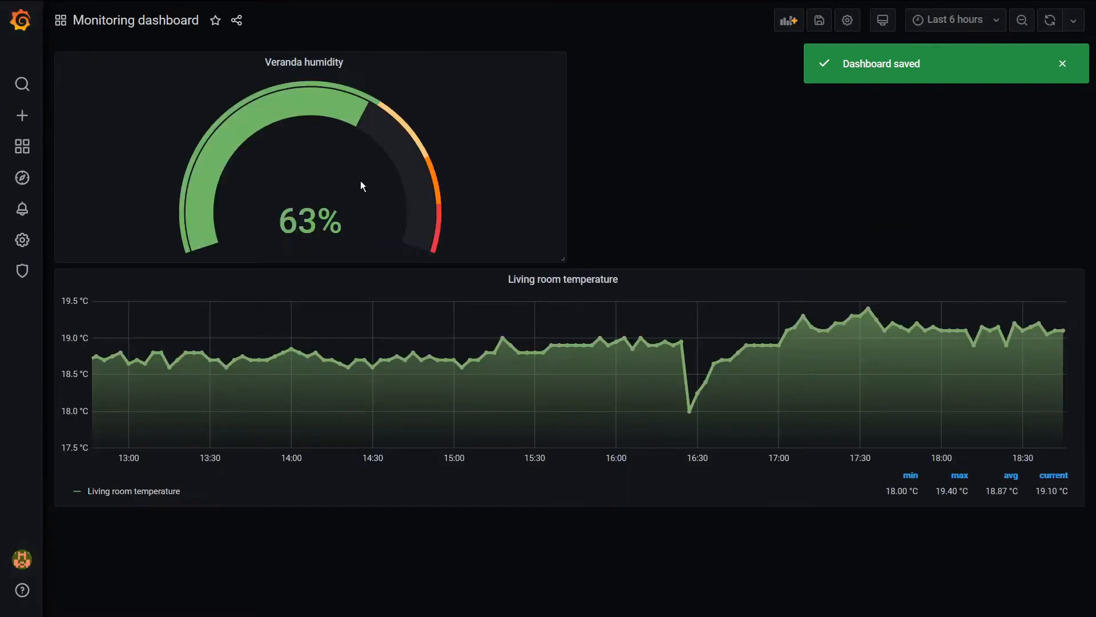
pyautogui.moveTo(348, 64); pyautogui.dragTo(566, 66)
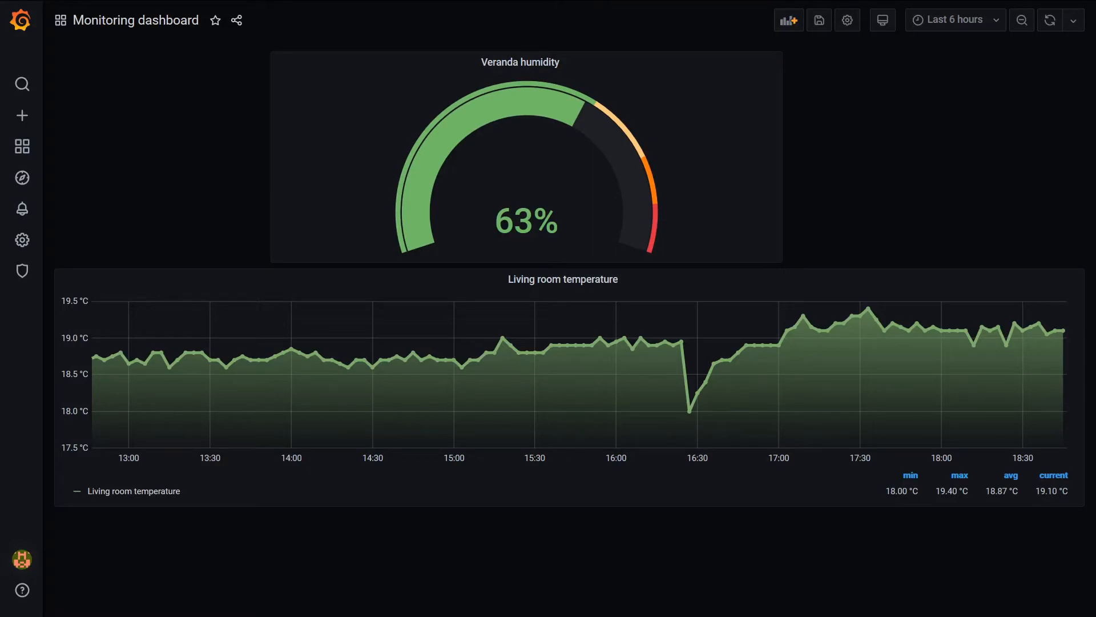
# Add a new panel that queries the humidity measurement where location equals flower1
pyautogui.click(790, 21)
pyautogui.click(312, 139)
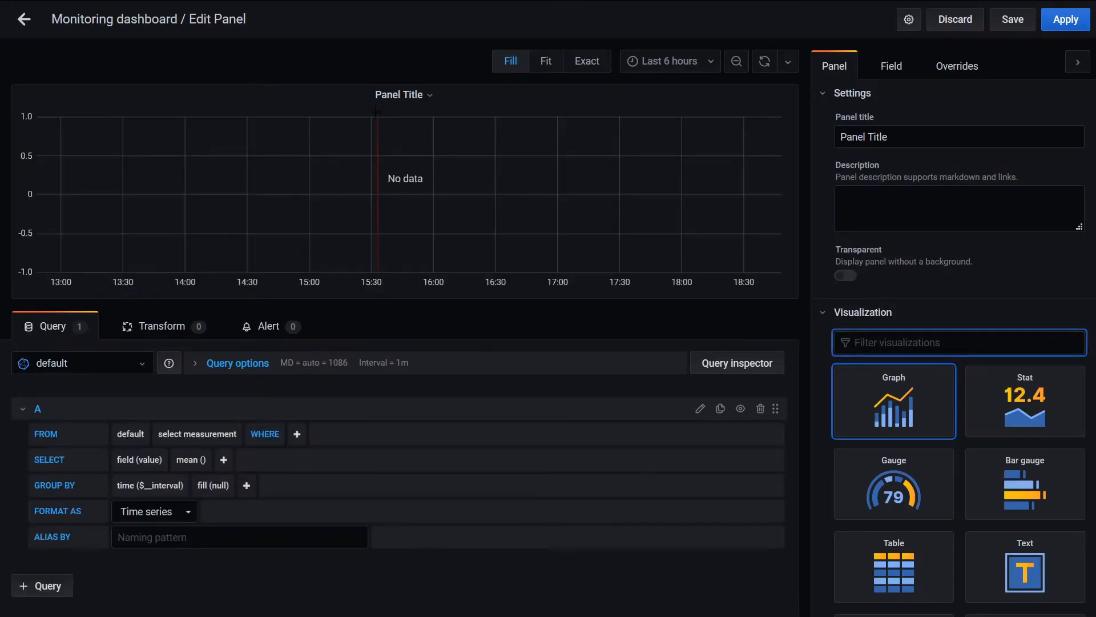
pyautogui.click(188, 435)
pyautogui.click(183, 514)
pyautogui.click(289, 434)
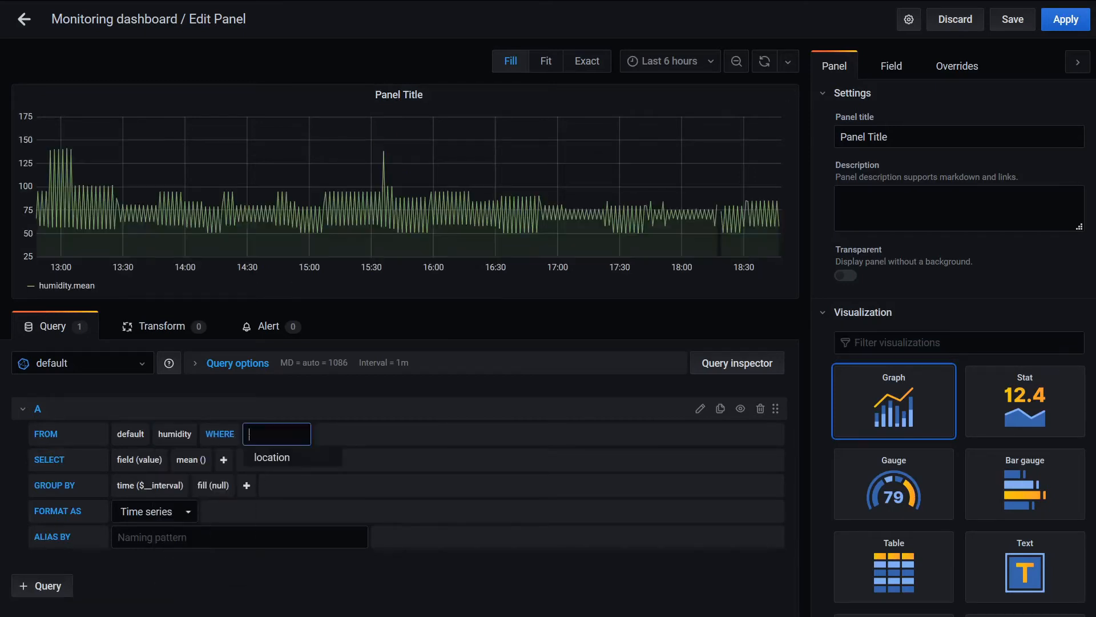
pyautogui.click(277, 460)
pyautogui.click(334, 434)
pyautogui.click(354, 474)
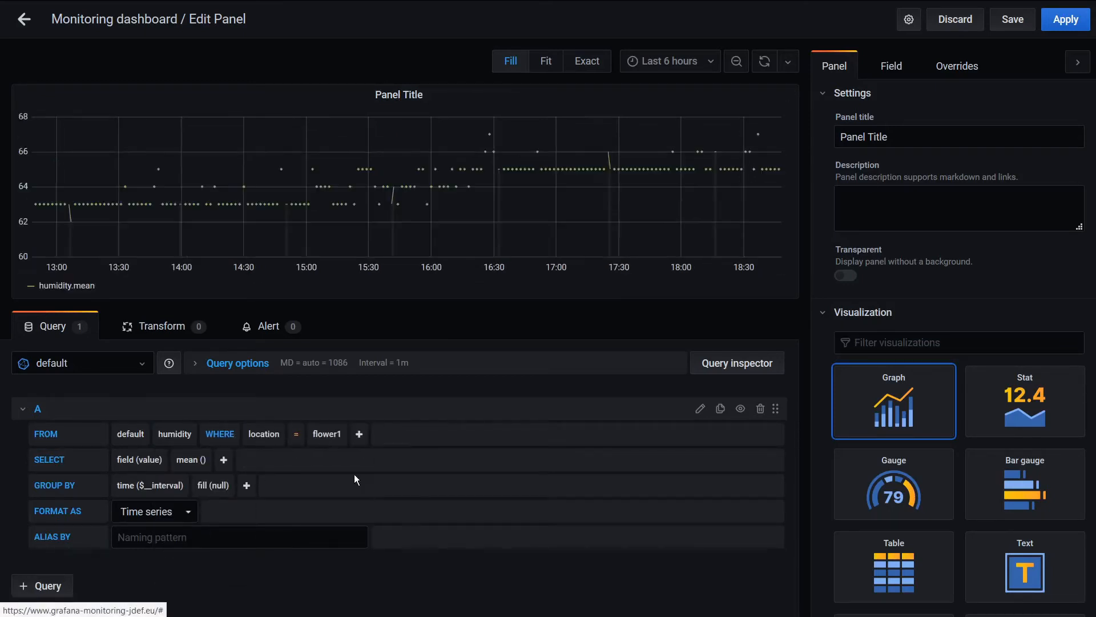
# Group the flower1 humidity query by a time interval of 3m
pyautogui.click(167, 487)
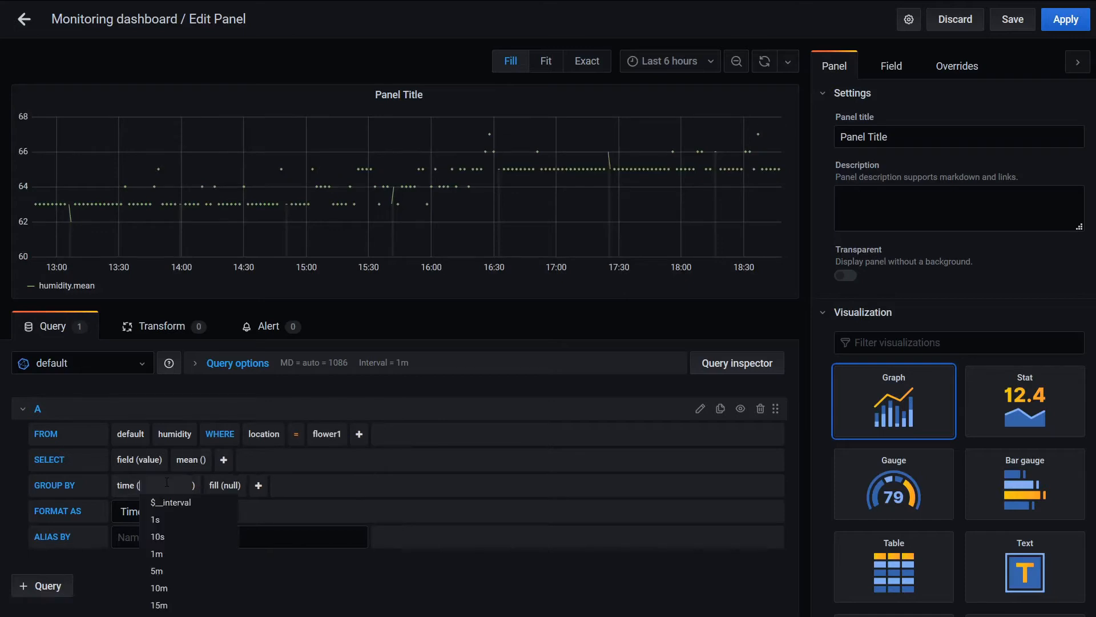
pyautogui.write('3m')
pyautogui.click(279, 586)
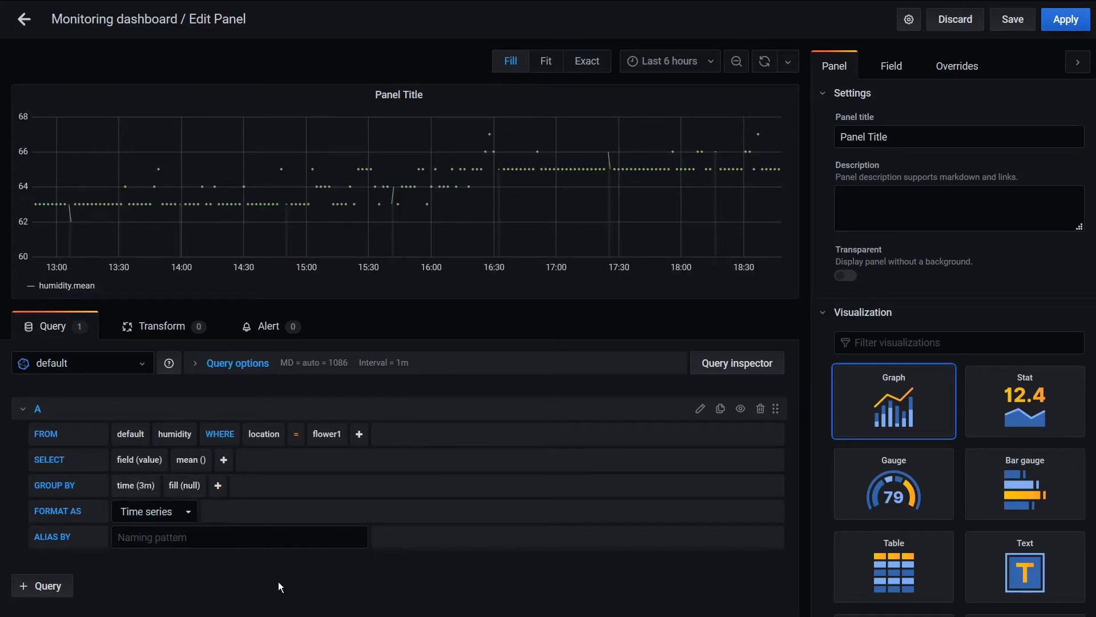
# Title the new panel "Flower 1 humidity"
pyautogui.click(906, 137)
pyautogui.hotkey('ctrl', 'a')
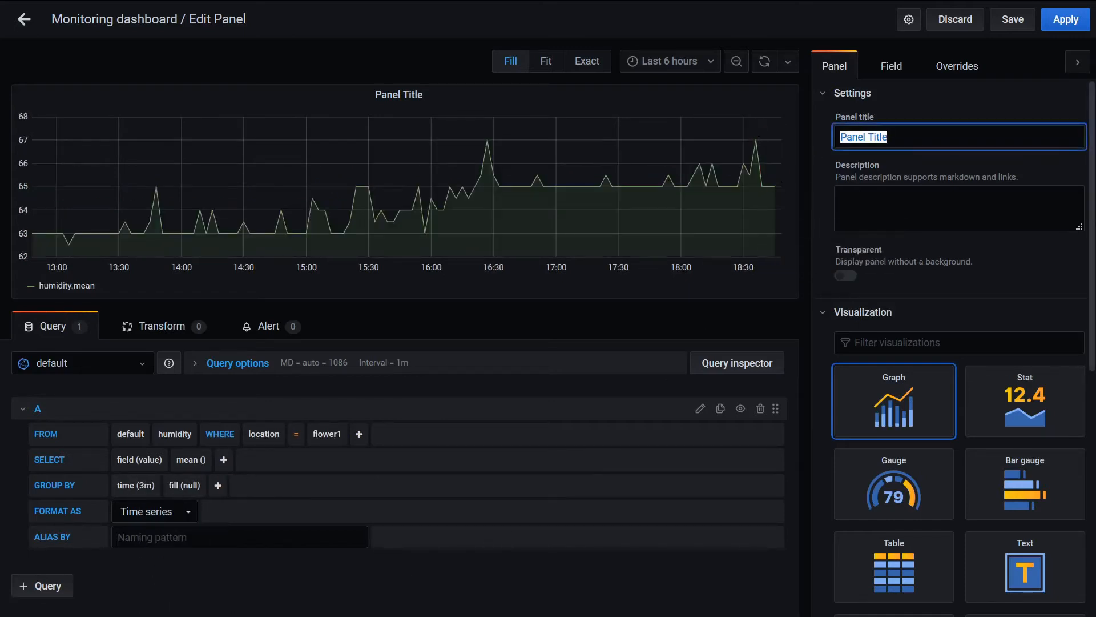
pyautogui.write('Flo')
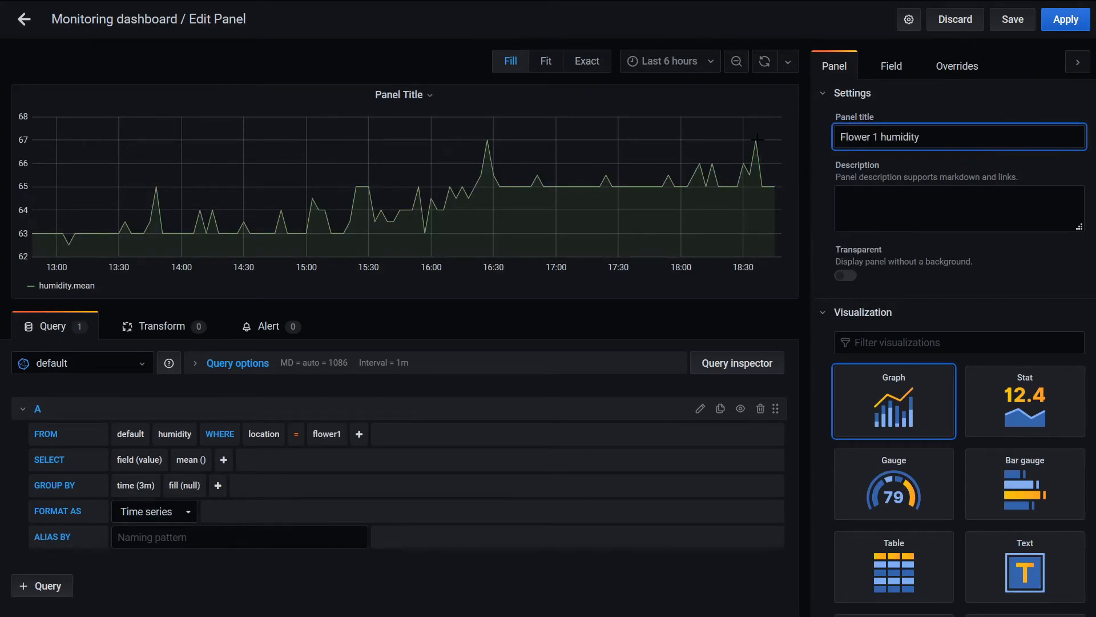
pyautogui.write('wer 1 humidity')
pyautogui.click(834, 207)
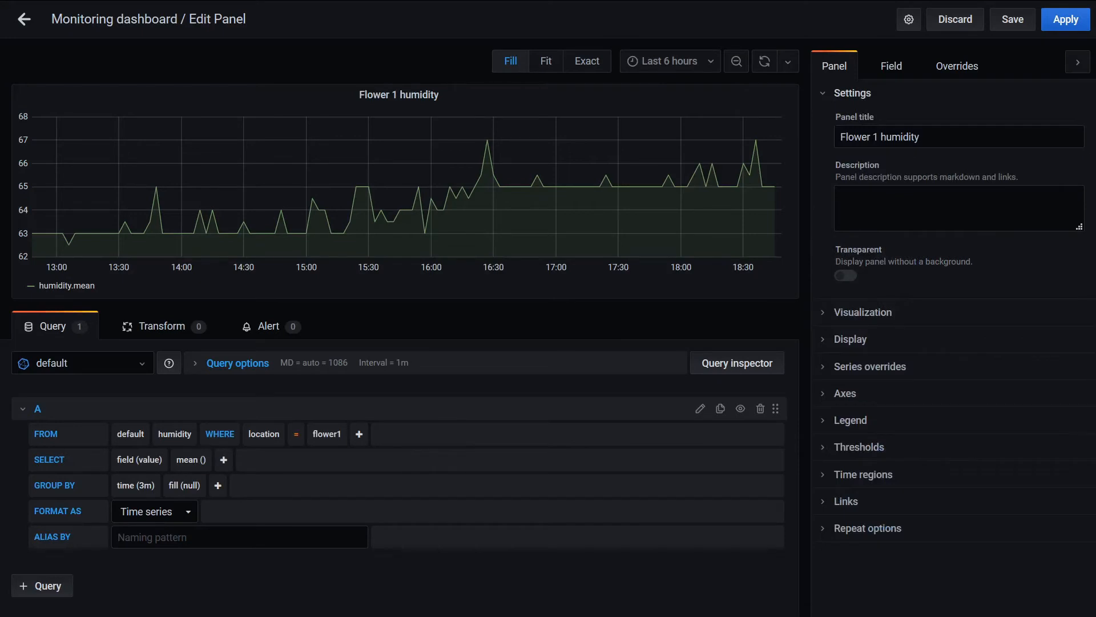
# Set the field's display name to "Flower 1 humidity" and its unit to Percent (0-100)
pyautogui.moveTo(931, 138); pyautogui.dragTo(837, 138)
pyautogui.hotkey('ctrl', 'c')
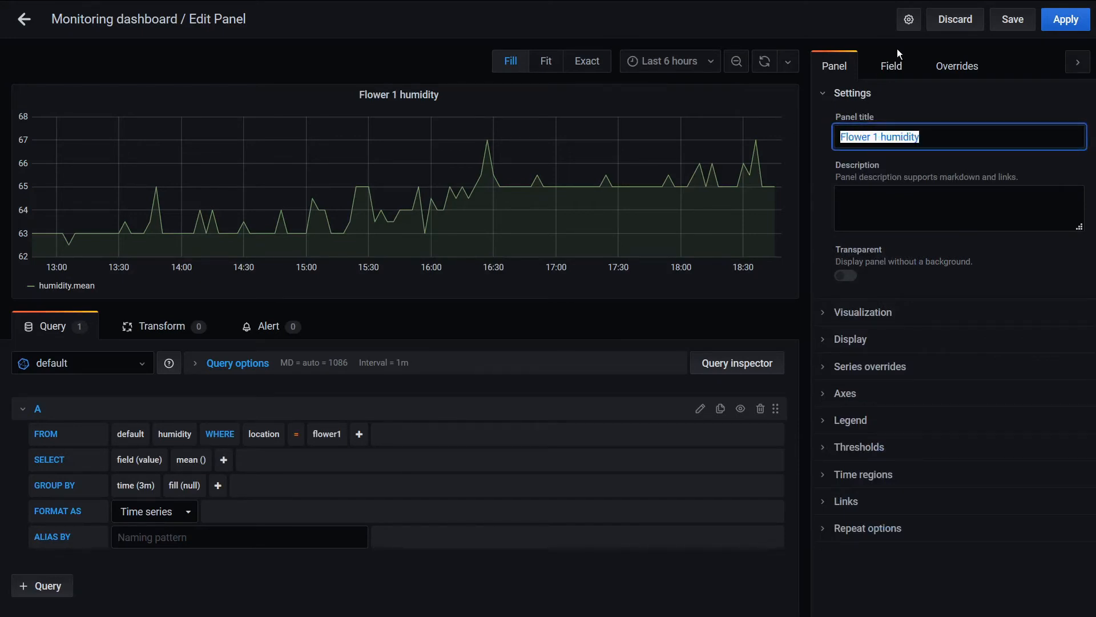
pyautogui.click(892, 65)
pyautogui.click(905, 148)
pyautogui.hotkey('ctrl', 'v')
pyautogui.click(885, 197)
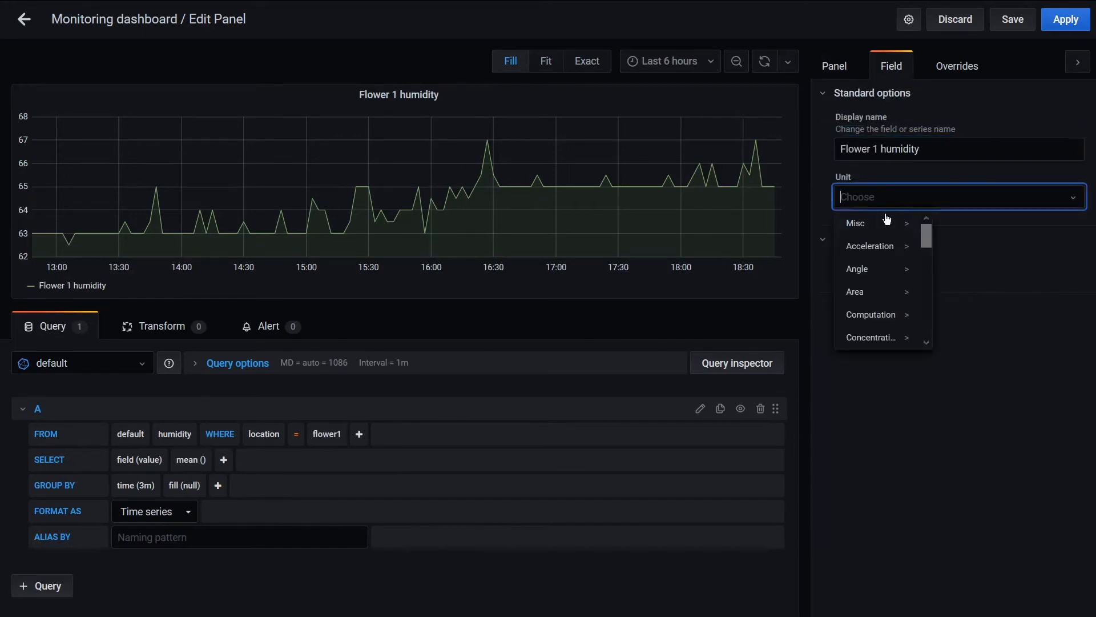
pyautogui.click(858, 225)
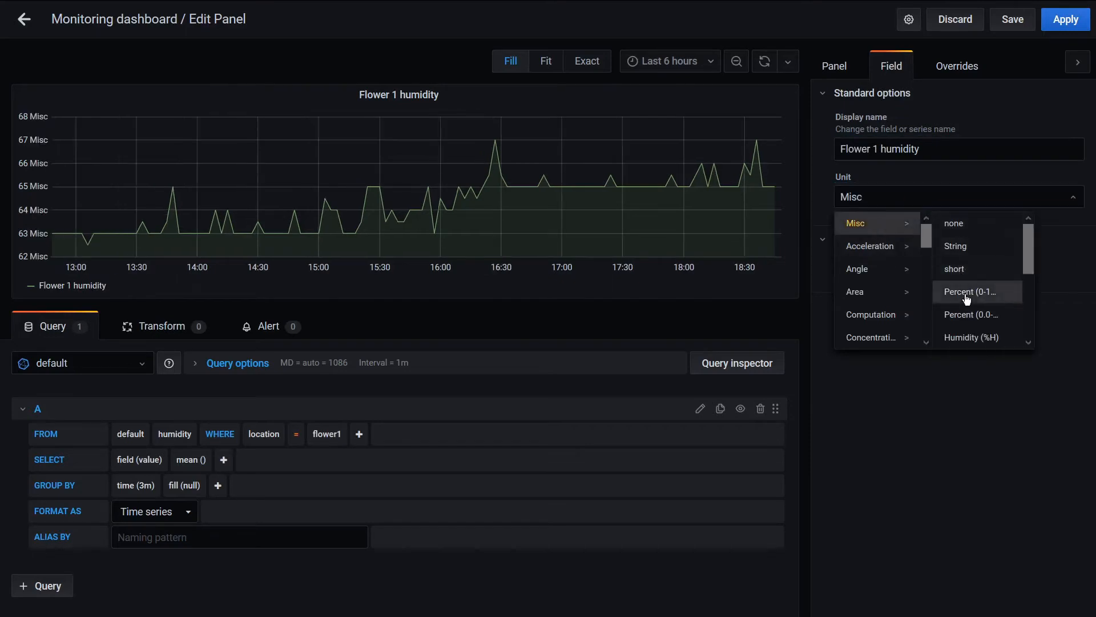
pyautogui.click(965, 295)
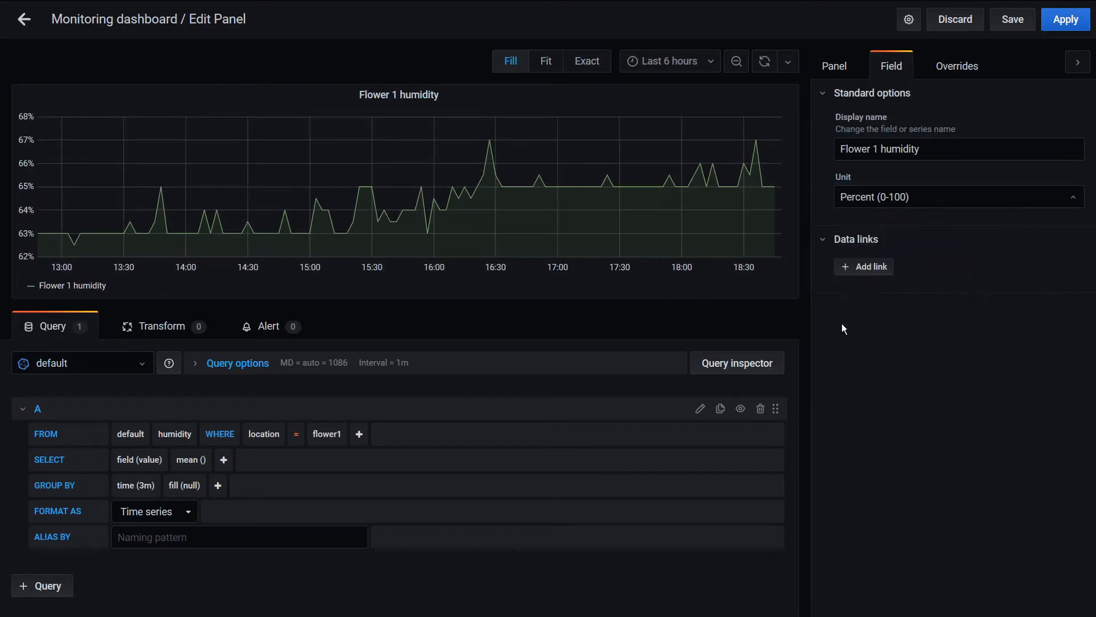
pyautogui.click(846, 68)
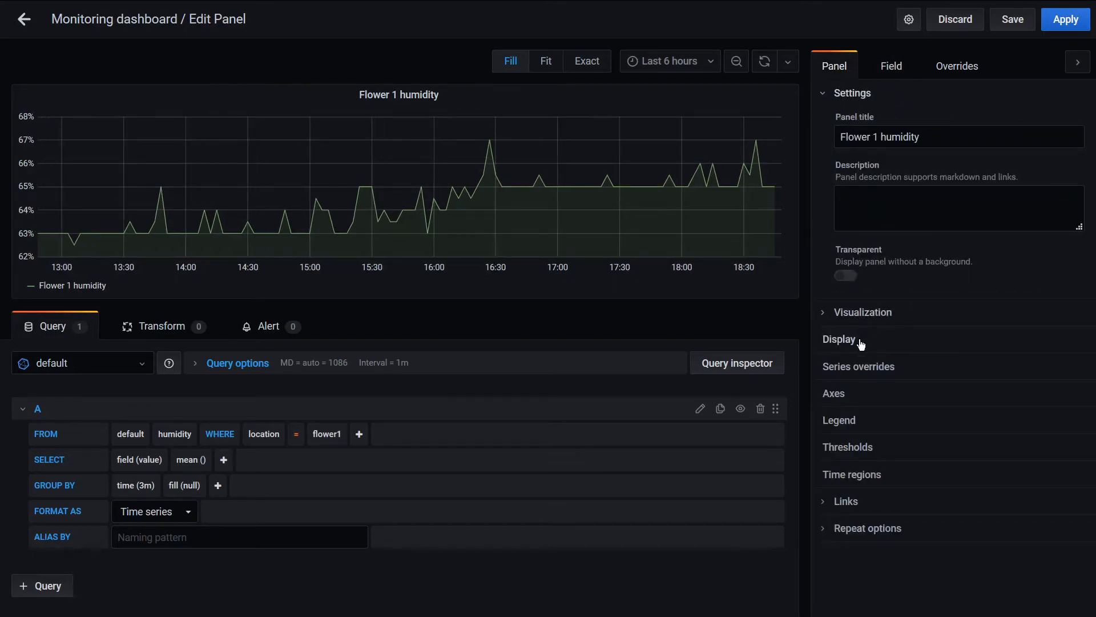
# Create an alert on the Flower 1 humidity panel for when the query average is below 35
pyautogui.click(264, 327)
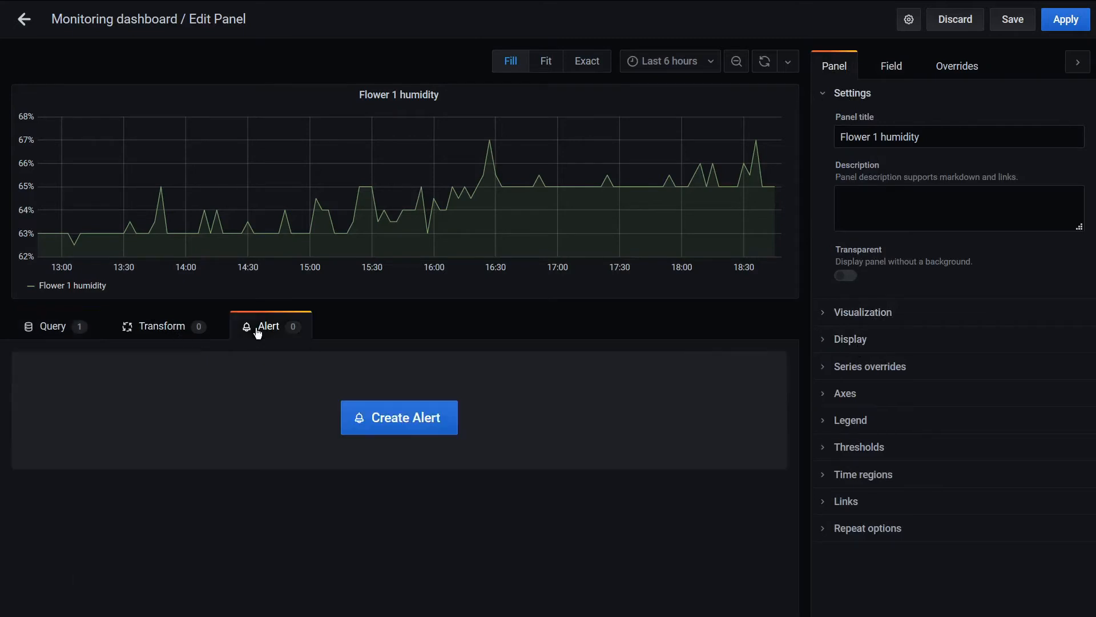
pyautogui.click(398, 422)
pyautogui.scroll(-1, 262, 402)
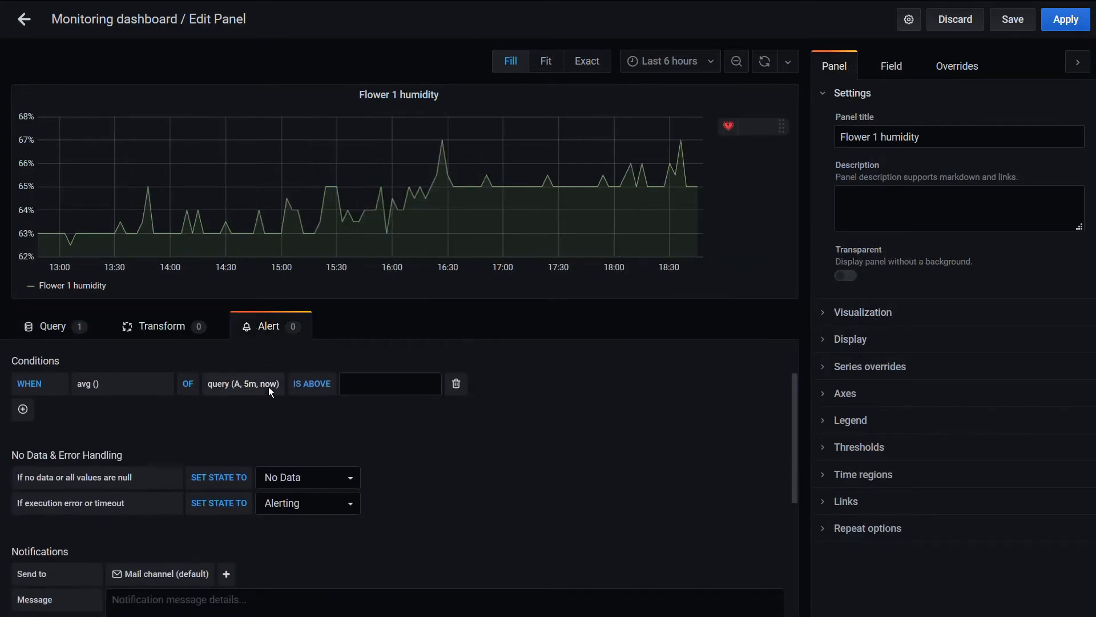
pyautogui.scroll(1, 269, 388)
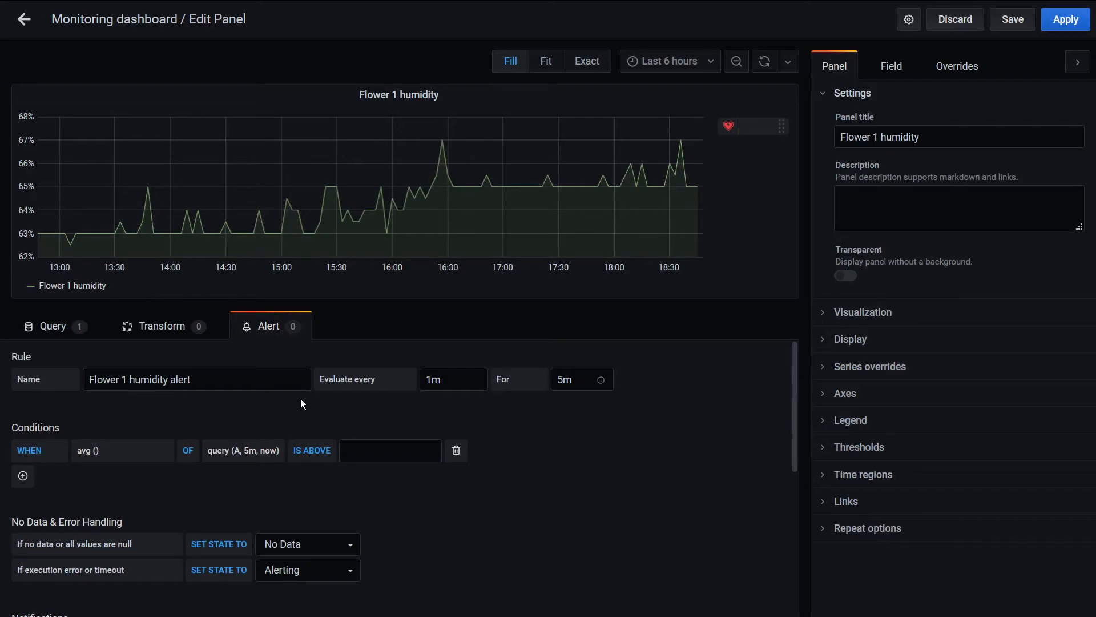
pyautogui.click(311, 451)
pyautogui.click(314, 492)
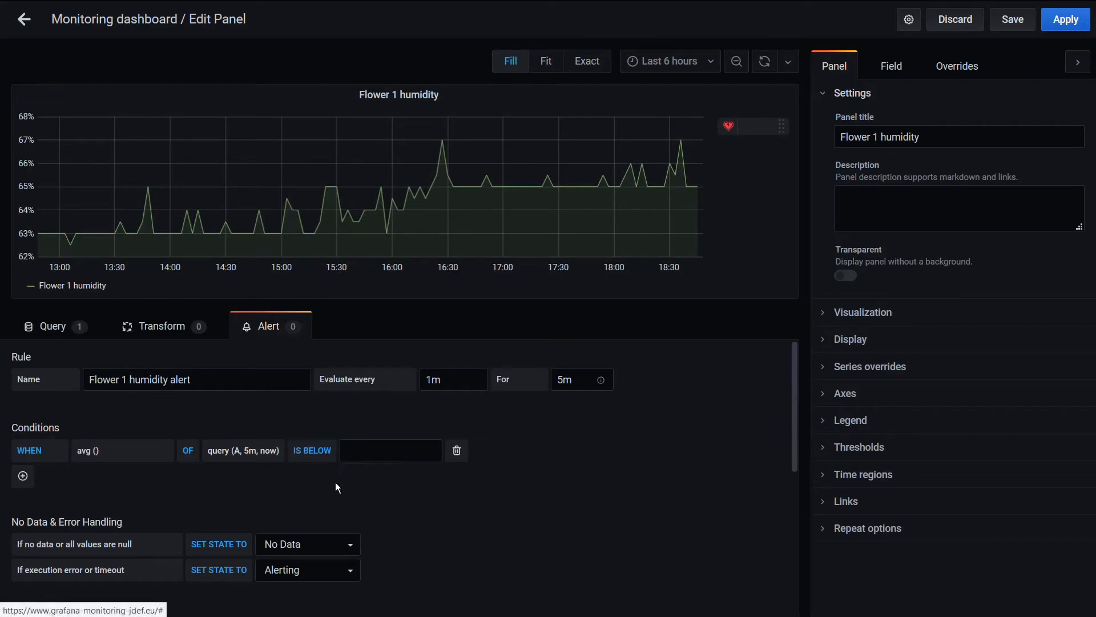
pyautogui.click(365, 451)
pyautogui.write('35')
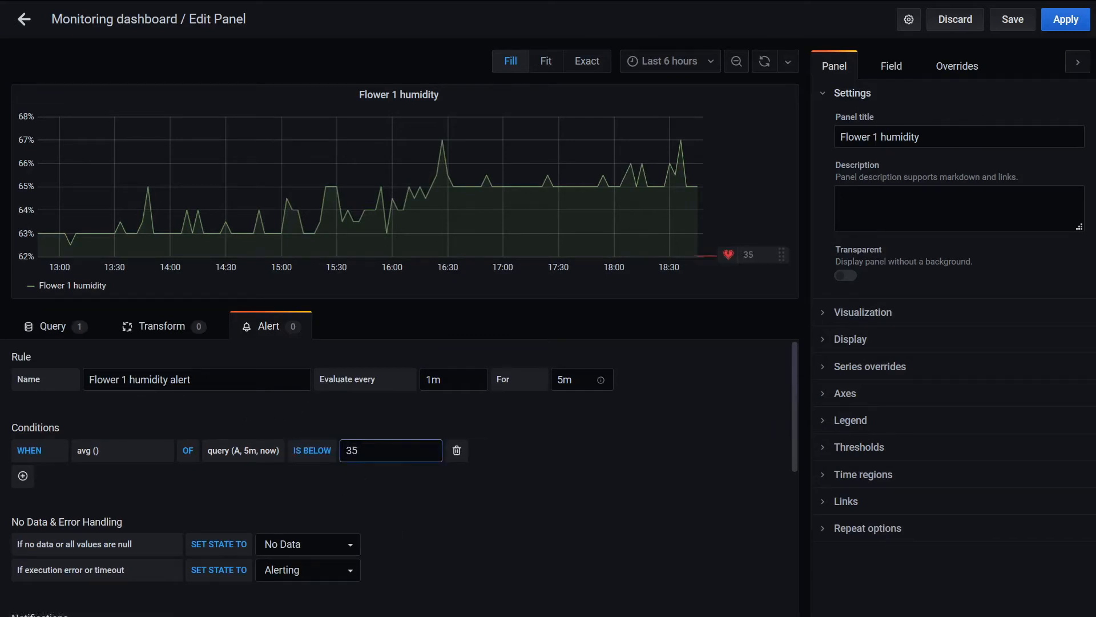
pyautogui.click(513, 520)
# Enter the alert's notification message "Il est temps d'arroser la plante 1"
pyautogui.scroll(-2, 499, 462)
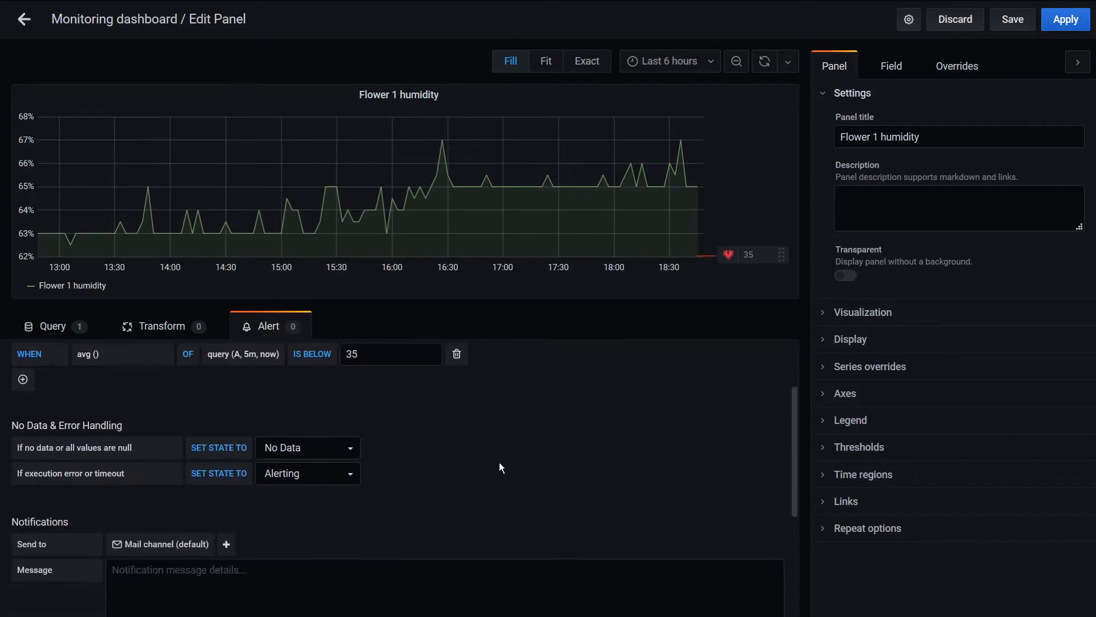
pyautogui.click(457, 551)
pyautogui.write('Il ')
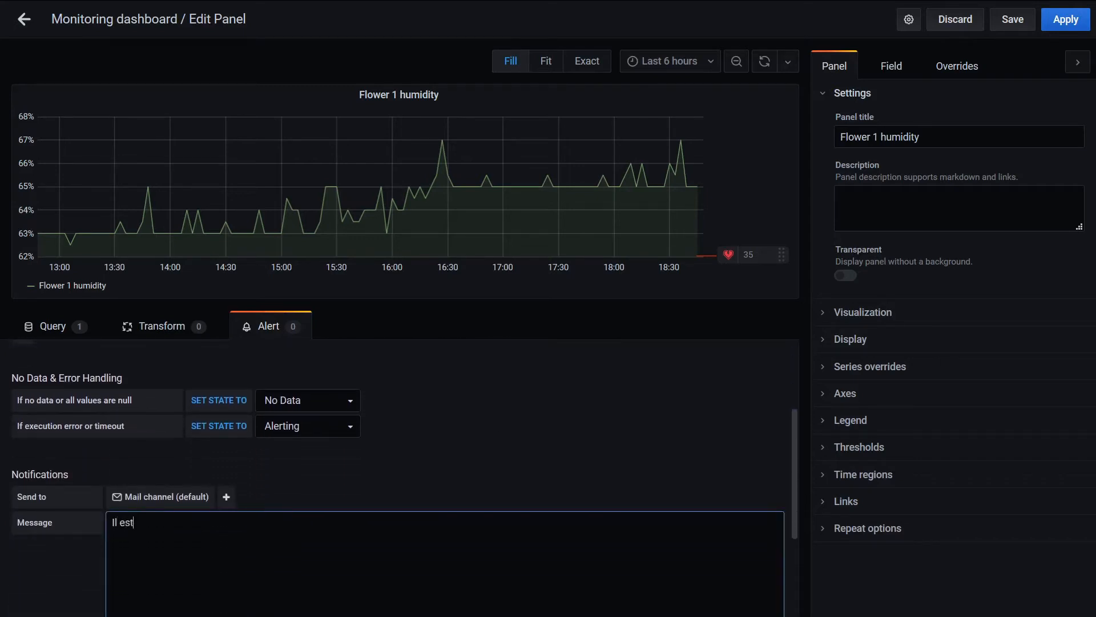
pyautogui.write('est temp')
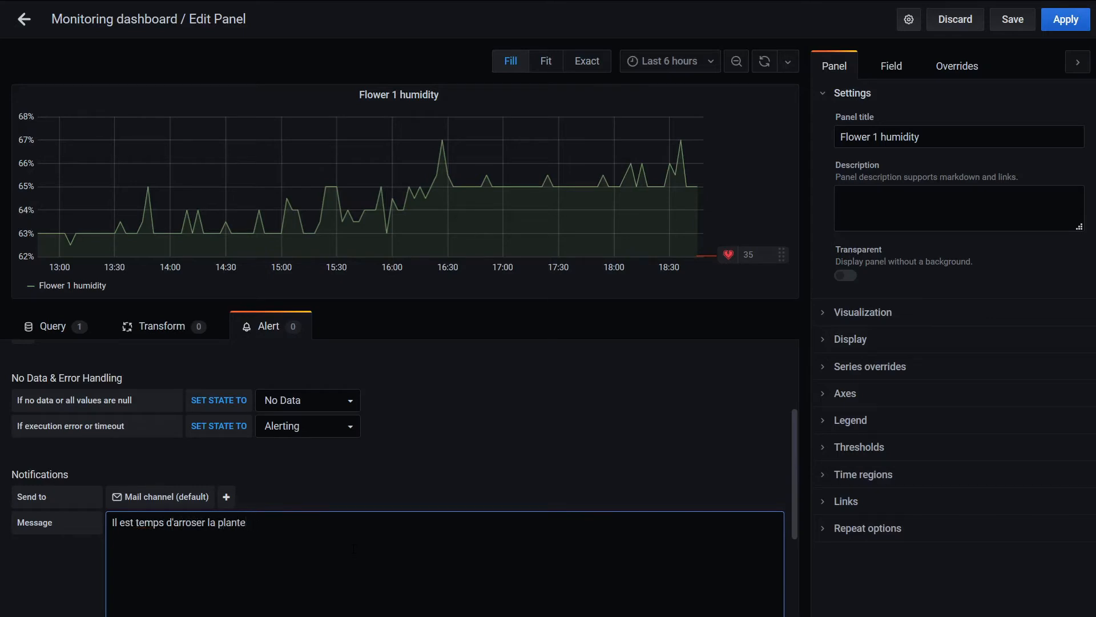
# Test the Flower 1 humidity alert rule and close the test result
pyautogui.scroll(-3, 354, 549)
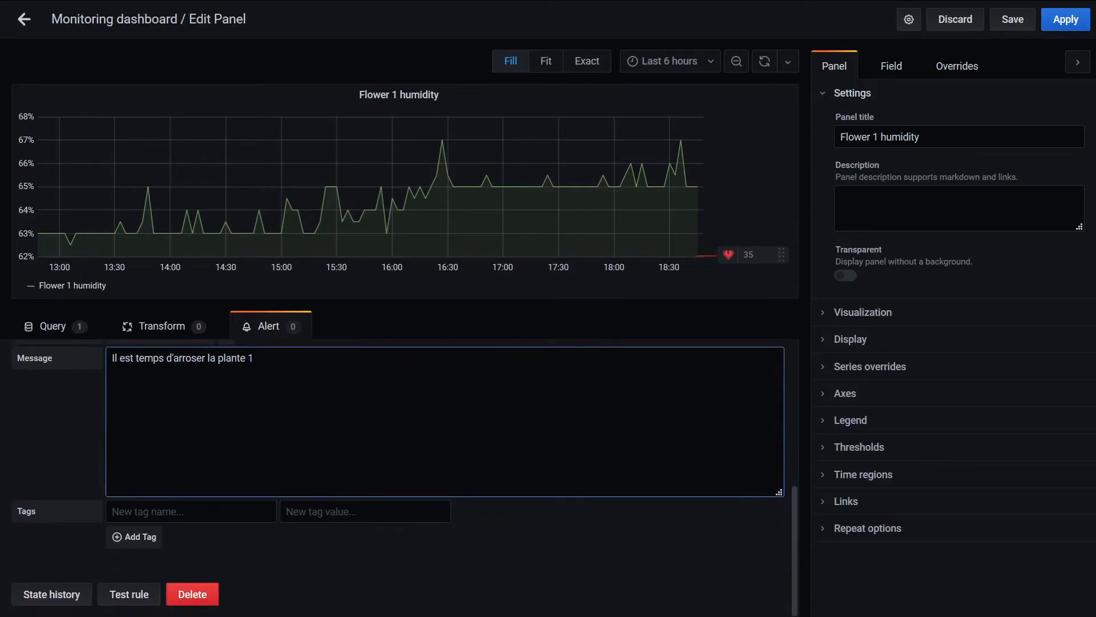
pyautogui.click(129, 603)
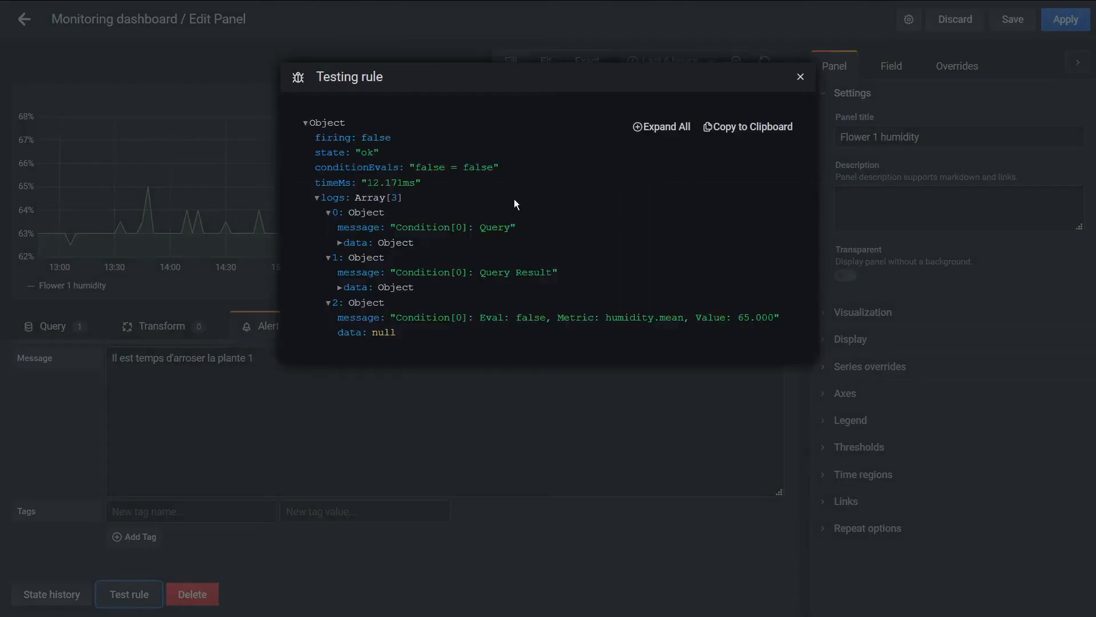
pyautogui.click(801, 77)
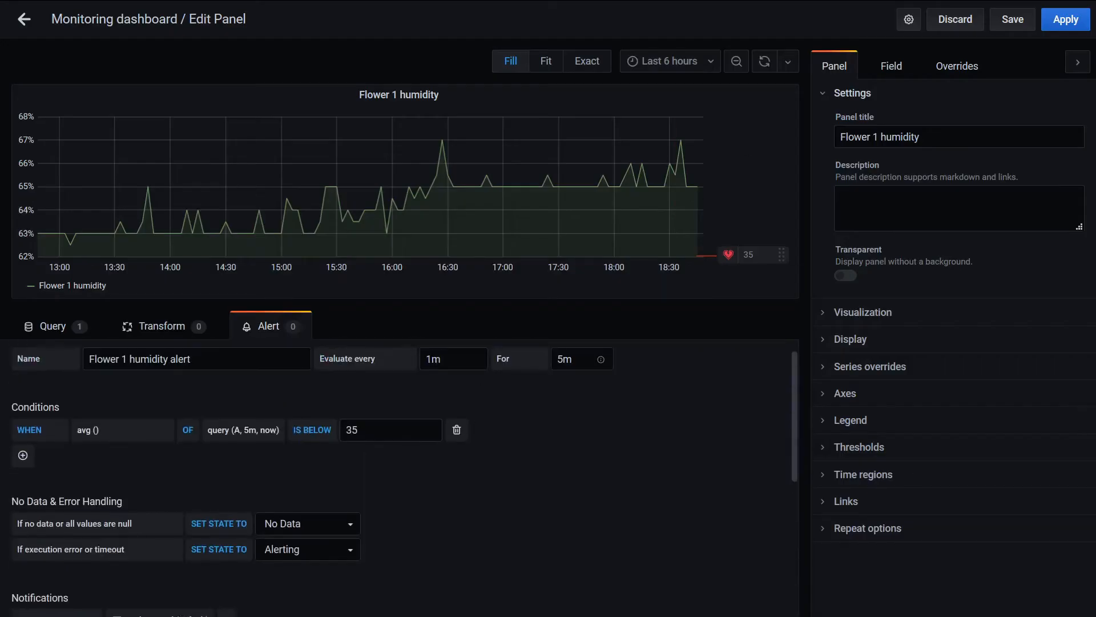
# Save the dashboard with the Flower 1 humidity panel and return to the dashboard view
pyautogui.scroll(1, 405, 457)
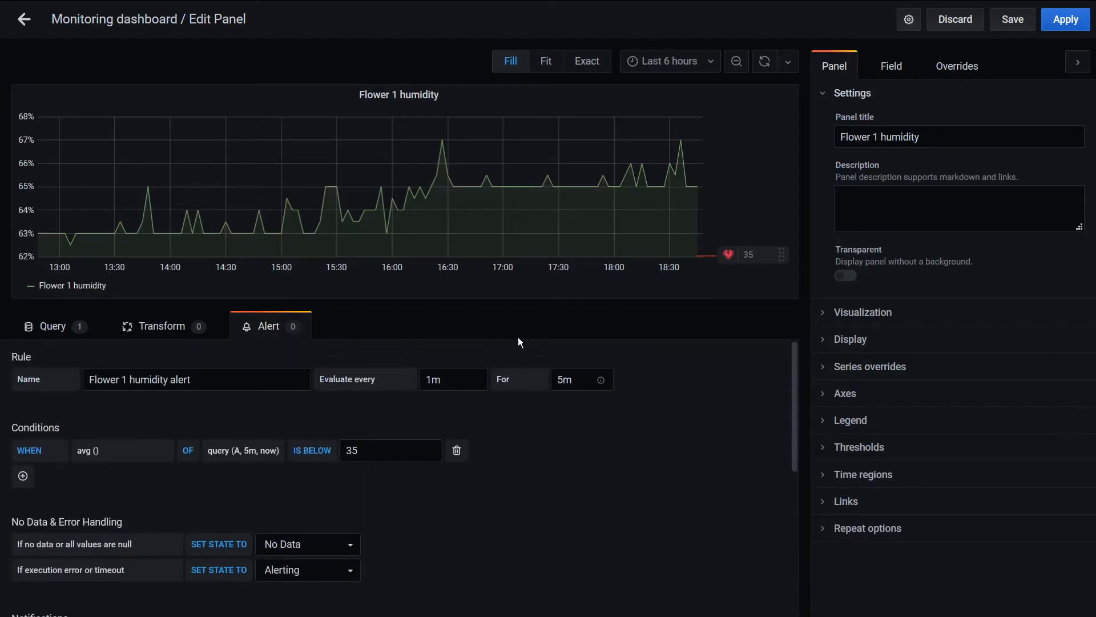
pyautogui.click(1004, 28)
pyautogui.click(427, 205)
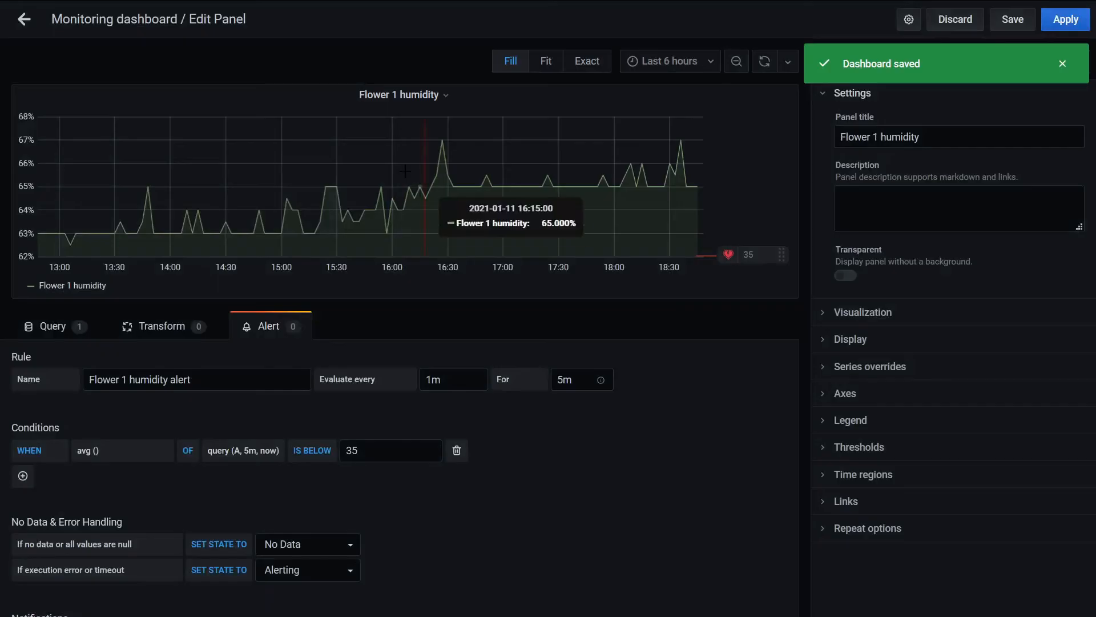
pyautogui.press('Escape')
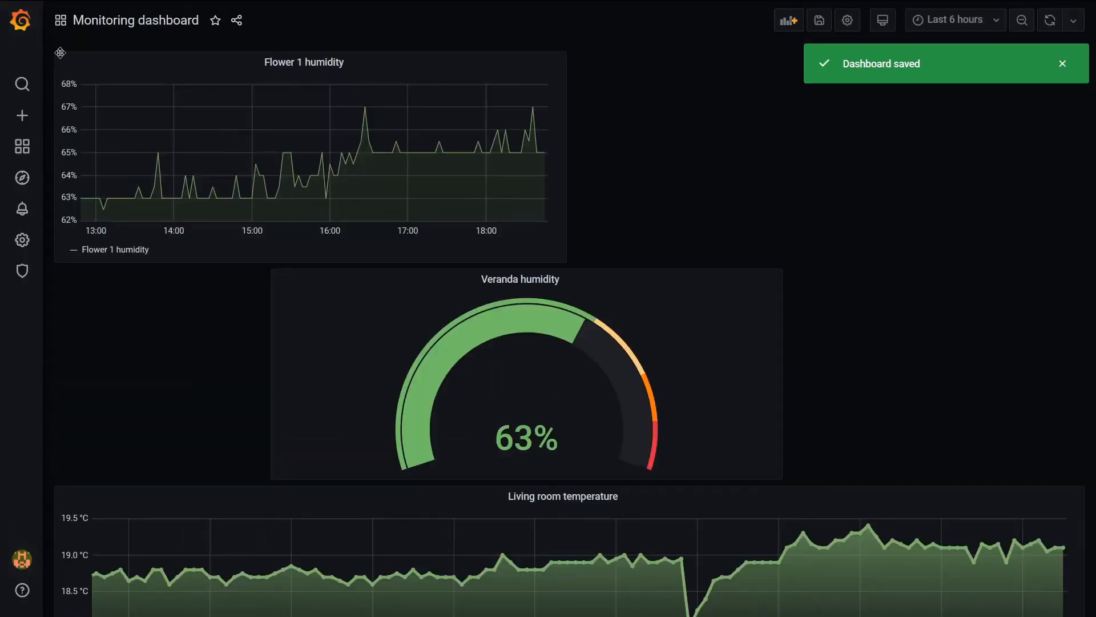
# Arrange the top row with a narrowed Veranda humidity gauge first and a widened Flower 1 humidity graph filling the remaining width beside it
pyautogui.moveTo(311, 63); pyautogui.dragTo(828, 64)
pyautogui.moveTo(494, 290); pyautogui.dragTo(288, 71)
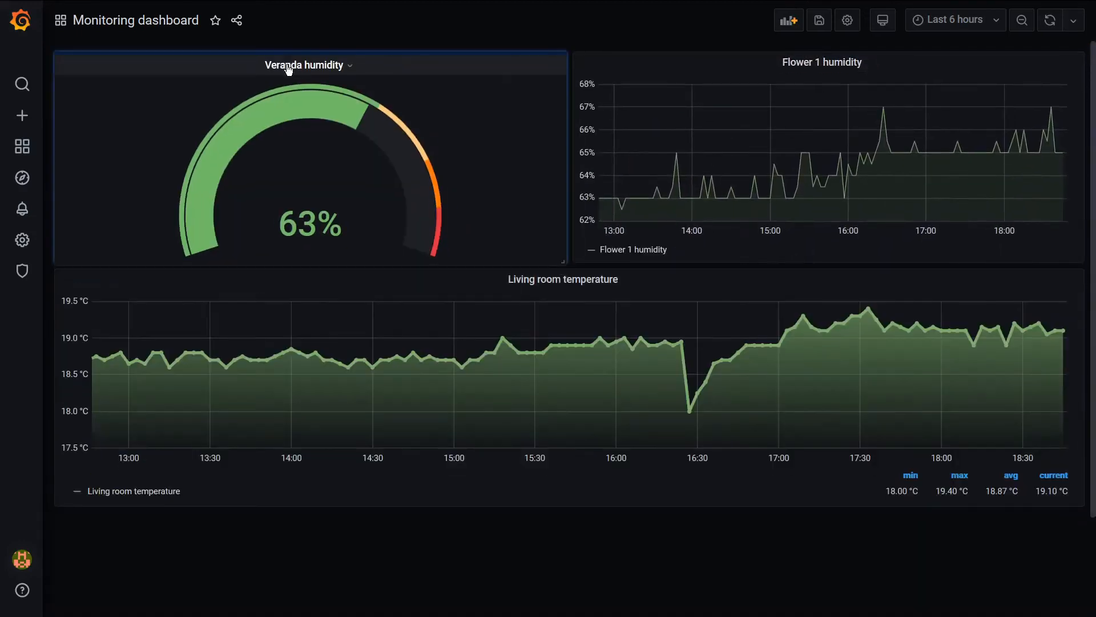
pyautogui.moveTo(562, 261); pyautogui.dragTo(351, 258)
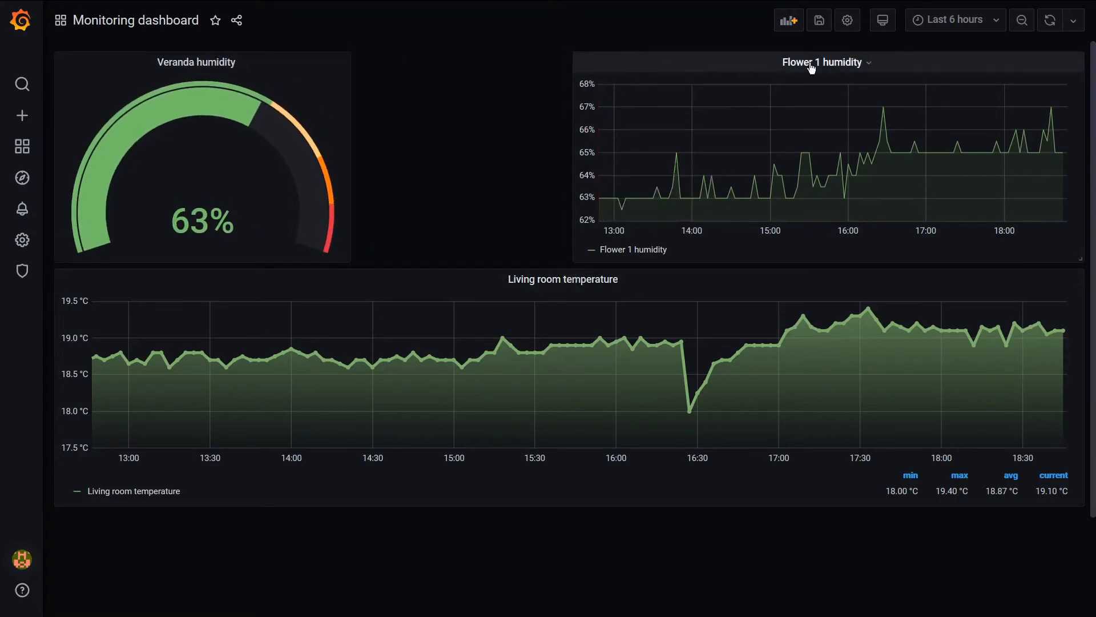
pyautogui.moveTo(815, 67); pyautogui.dragTo(582, 68)
pyautogui.moveTo(867, 260); pyautogui.dragTo(1081, 262)
# Open the Flower 1 humidity panel for editing and place its legend to the right of the graph
pyautogui.click(697, 64)
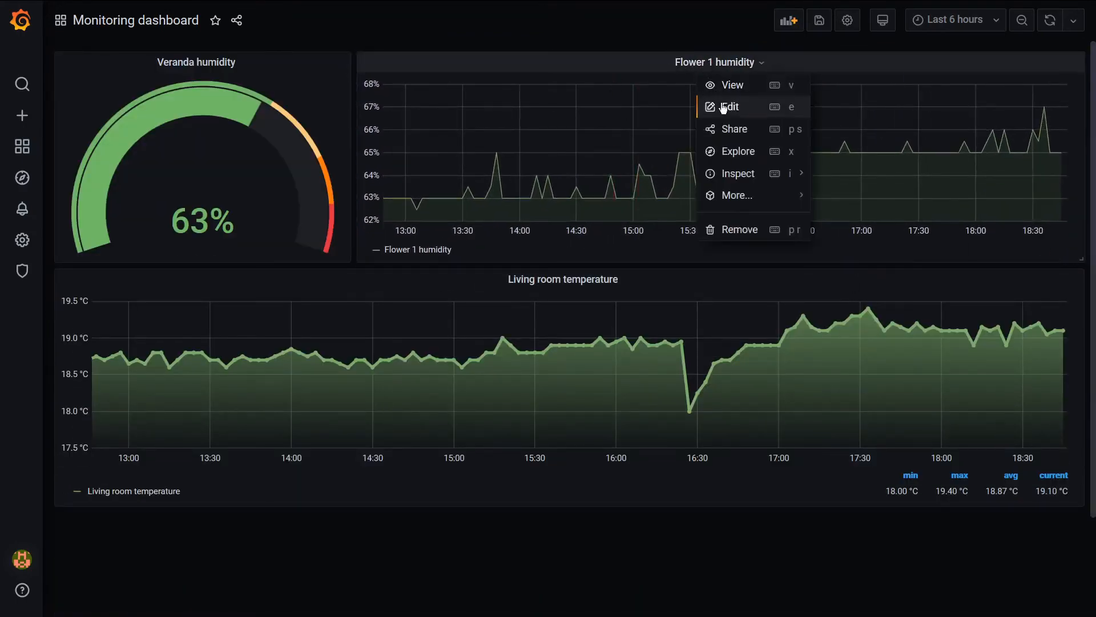
pyautogui.click(724, 105)
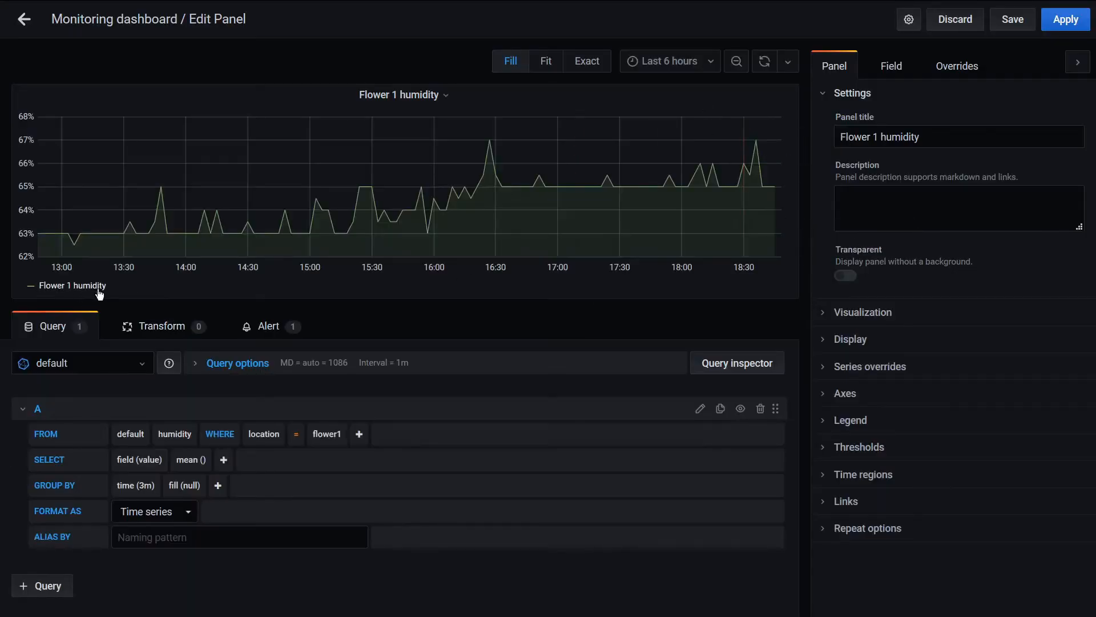
pyautogui.click(870, 421)
pyautogui.scroll(-4, 913, 385)
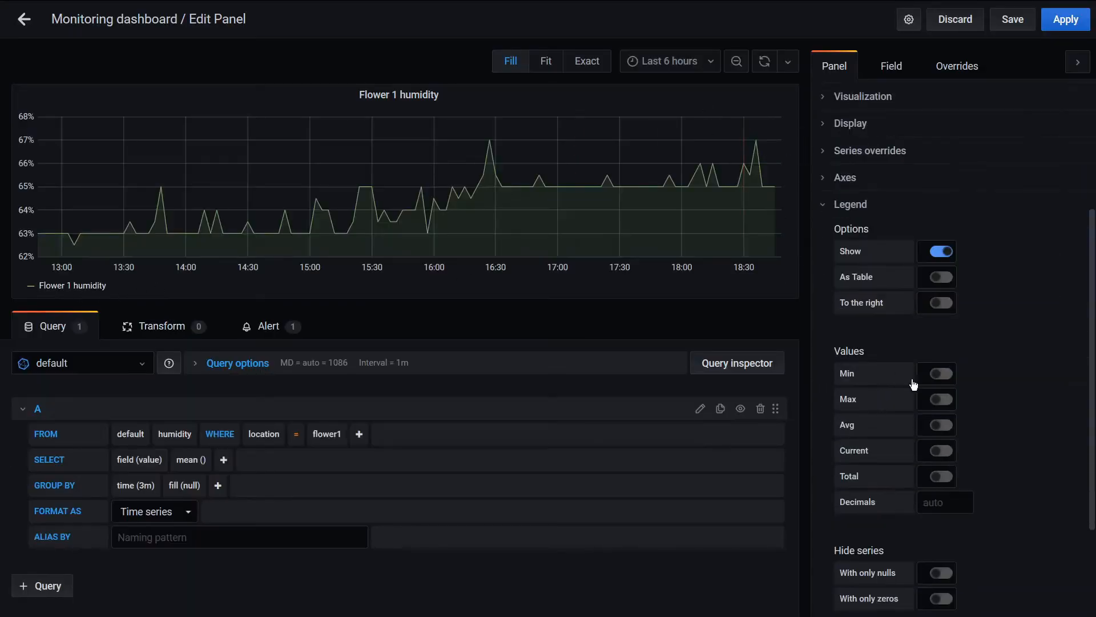
pyautogui.click(941, 278)
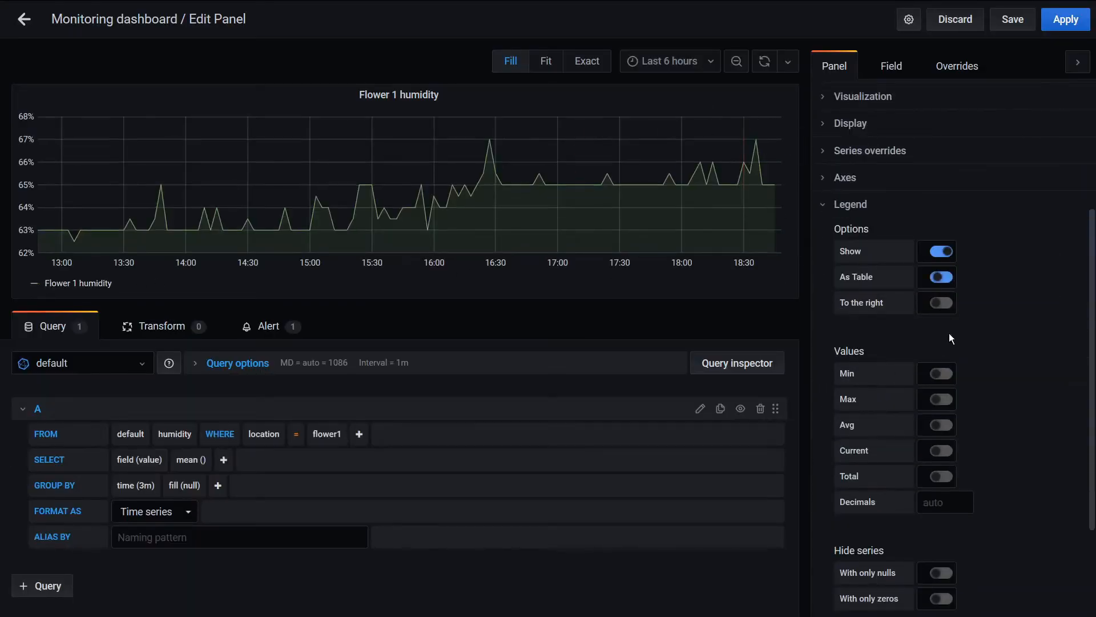
pyautogui.click(942, 279)
pyautogui.click(941, 304)
# Show the Min, Max, Avg and Current values in the Flower 1 humidity legend
pyautogui.click(946, 401)
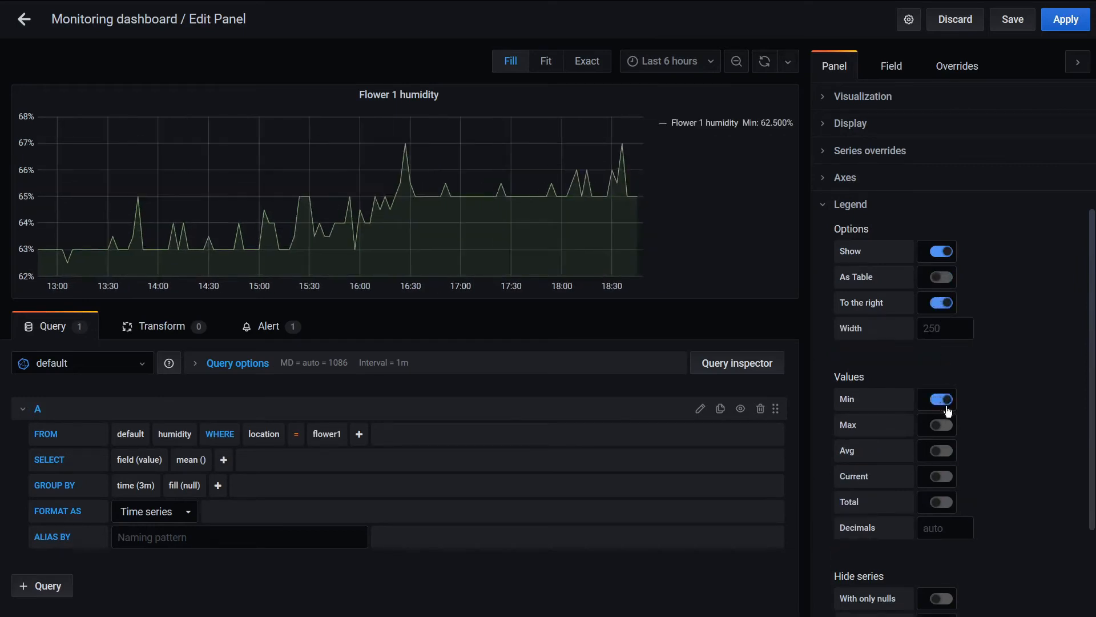
pyautogui.click(942, 428)
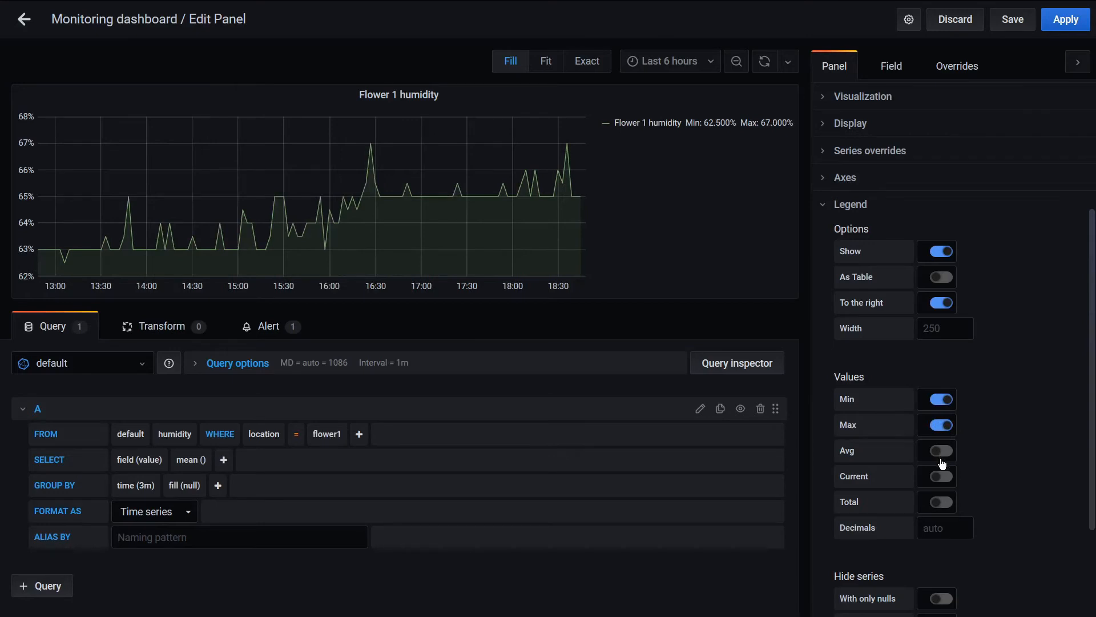
pyautogui.click(942, 453)
pyautogui.click(943, 476)
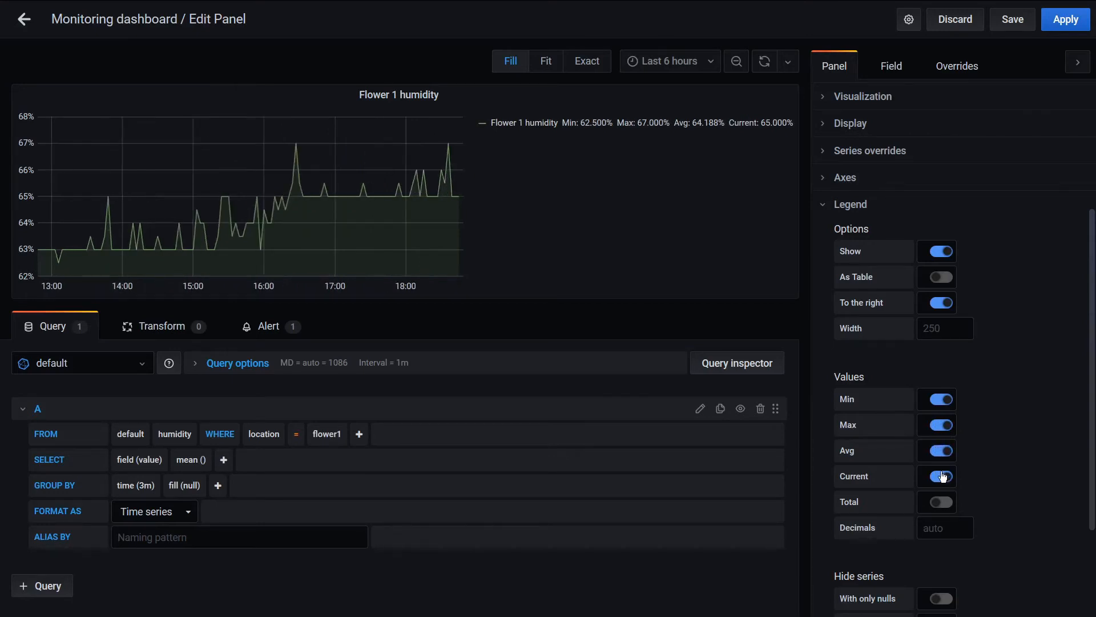
# Display the Flower 1 humidity legend as a table below the graph and save the dashboard
pyautogui.click(949, 302)
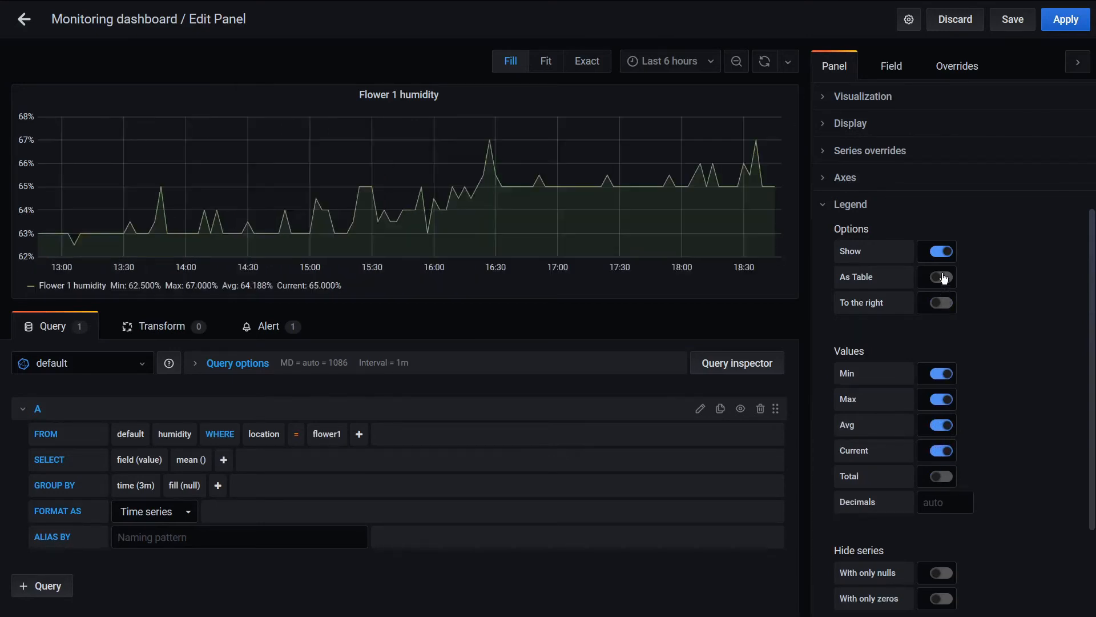
pyautogui.click(944, 277)
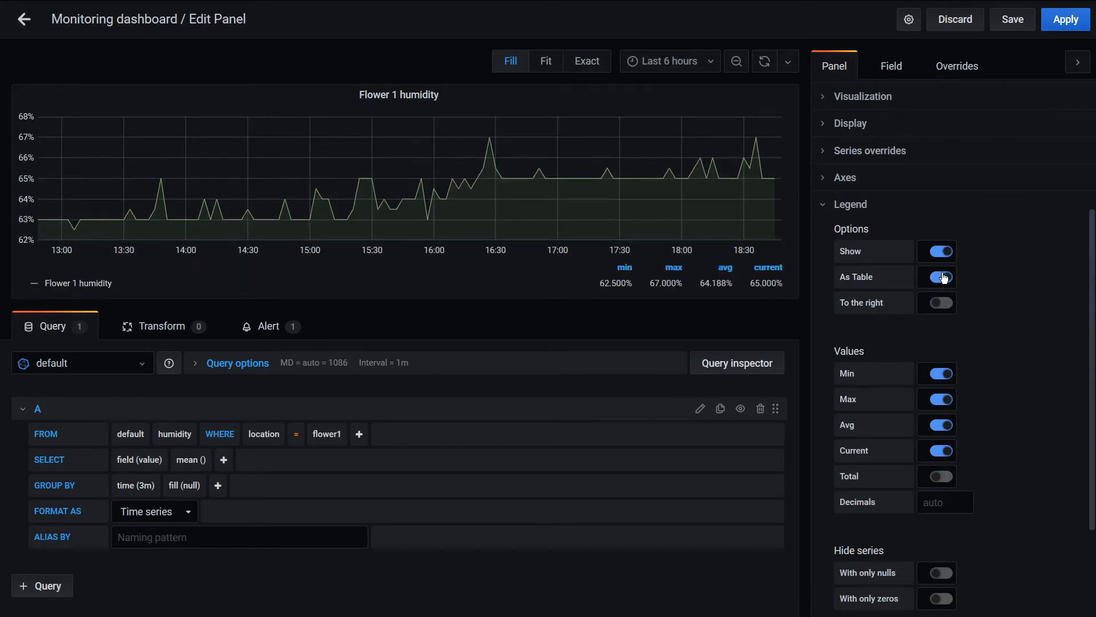
pyautogui.scroll(-1, 942, 437)
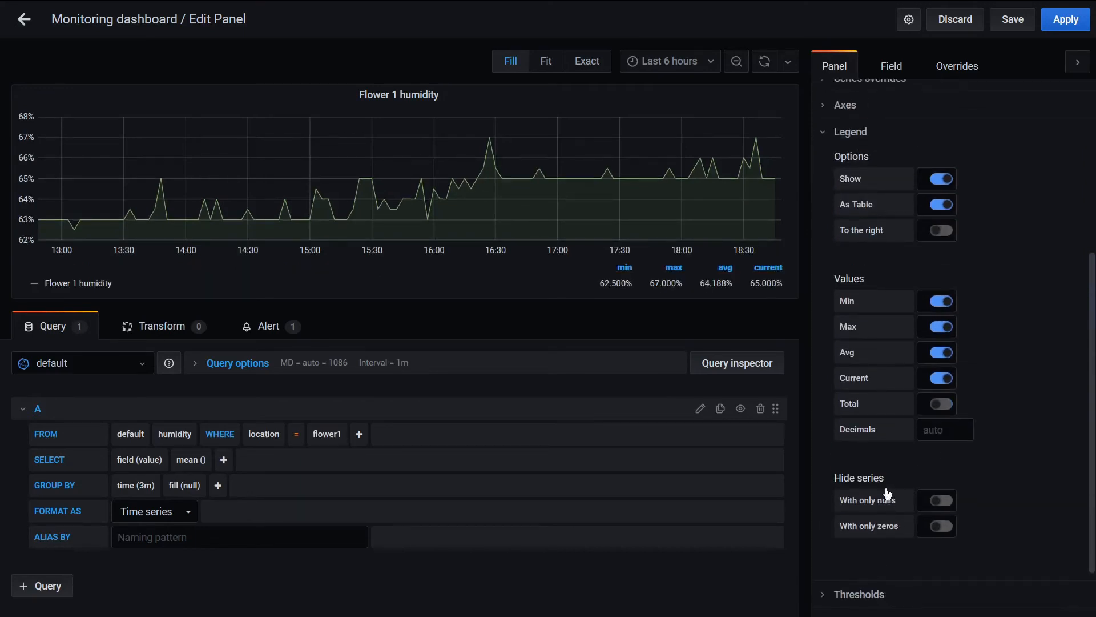
pyautogui.scroll(-1, 887, 492)
pyautogui.scroll(2, 887, 492)
pyautogui.click(1013, 19)
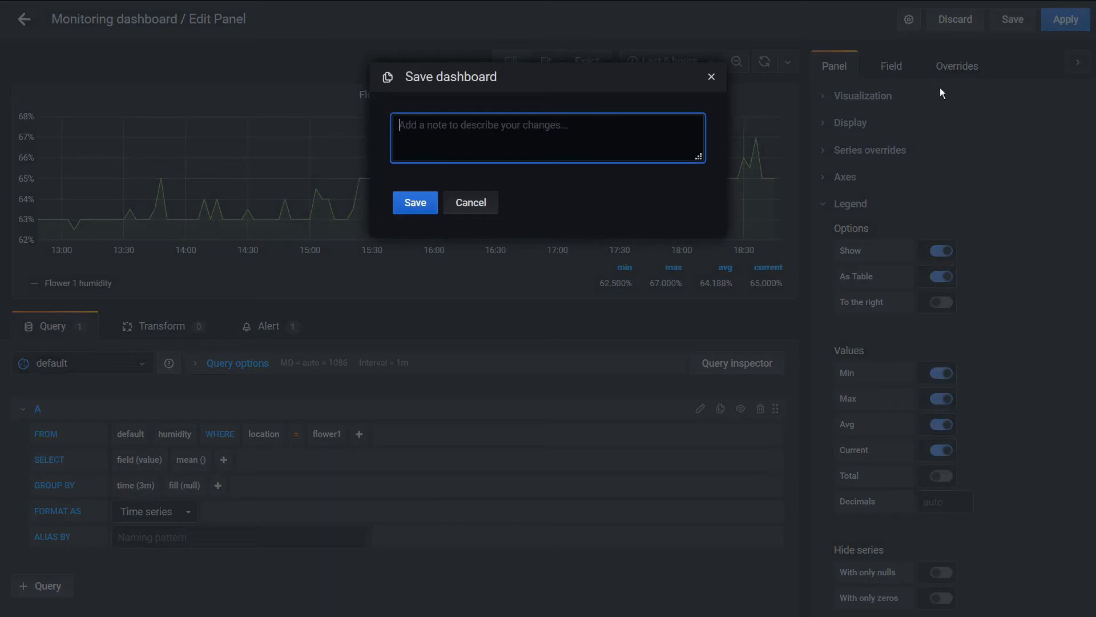
pyautogui.click(411, 207)
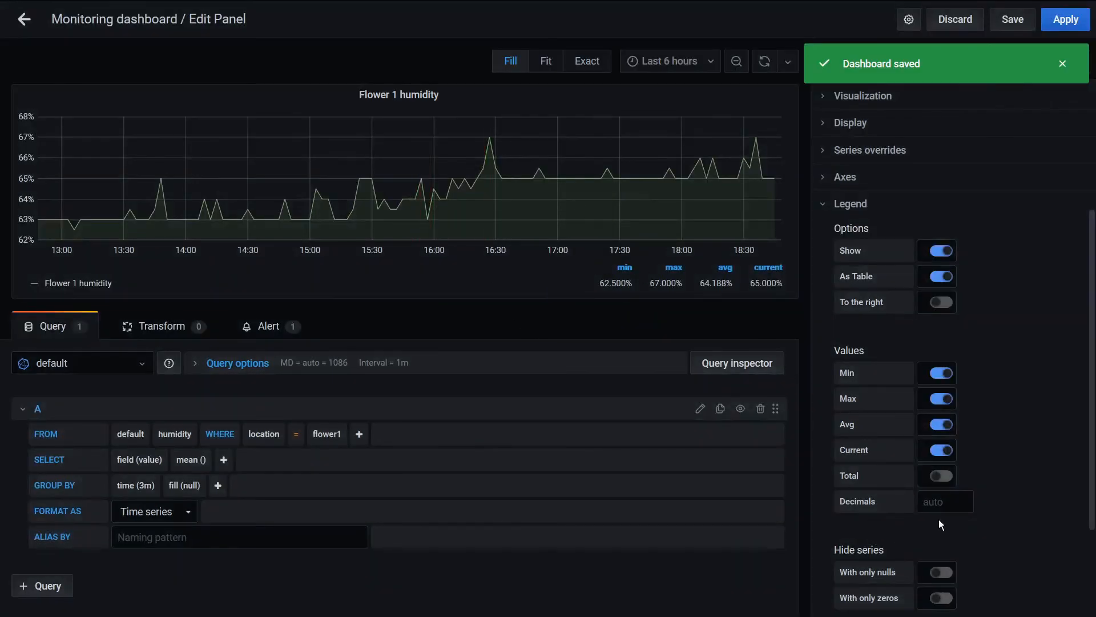
# Set the legend values to 2 decimals, then save and return to the dashboard view
pyautogui.click(941, 498)
pyautogui.write('2')
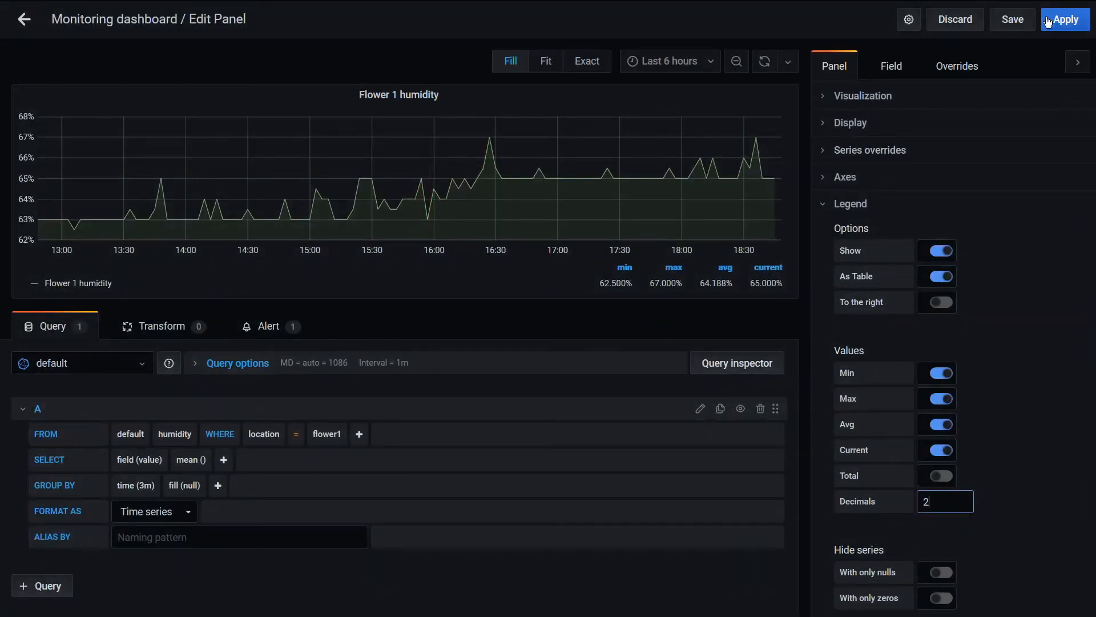
pyautogui.click(1024, 23)
pyautogui.click(426, 208)
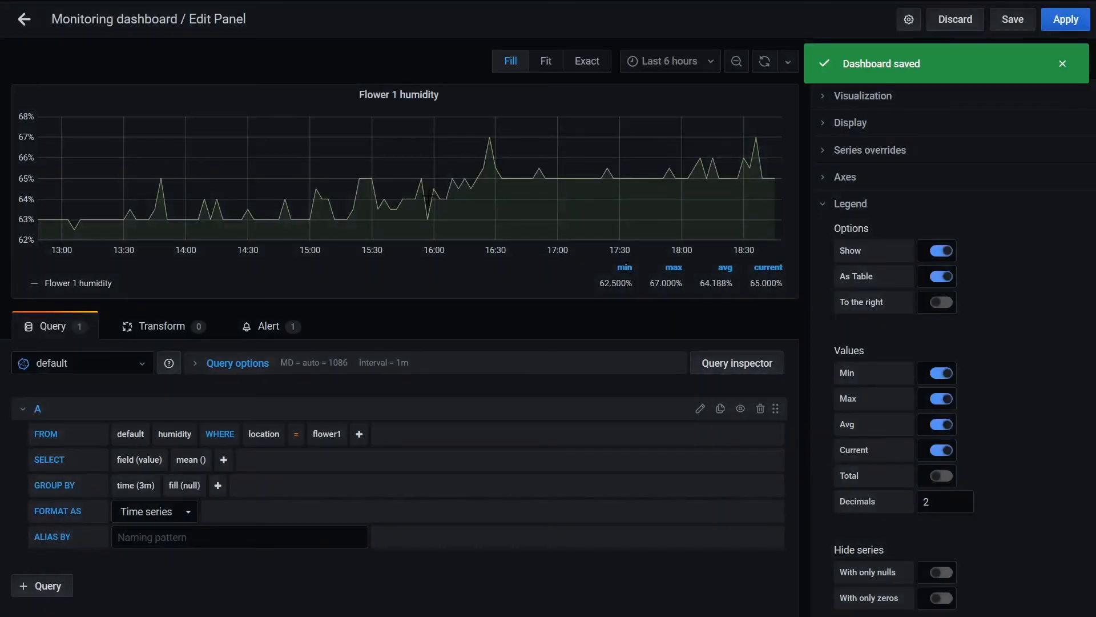
pyautogui.click(24, 22)
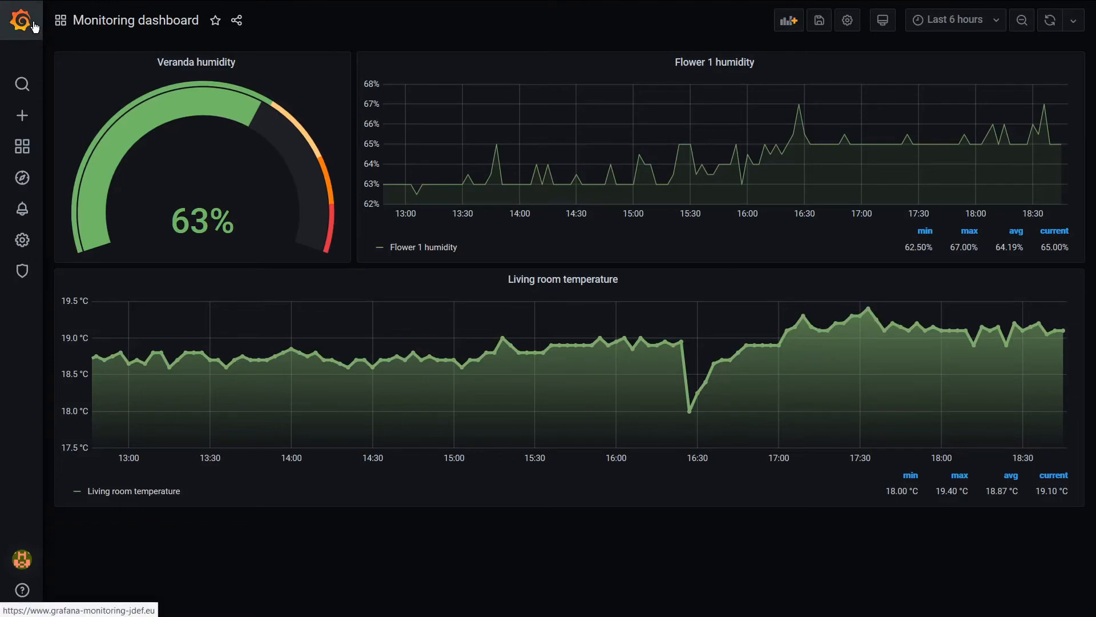
# Star the Monitoring dashboard and reopen it from the starred dashboards on the home page
pyautogui.click(215, 20)
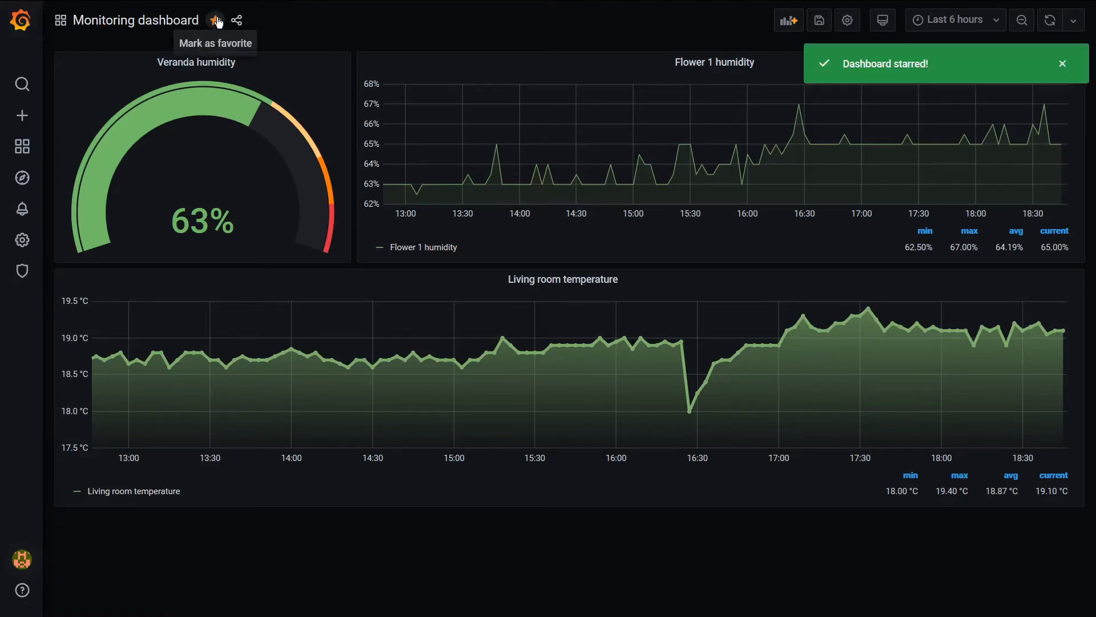
pyautogui.click(21, 21)
pyautogui.scroll(-3, 240, 343)
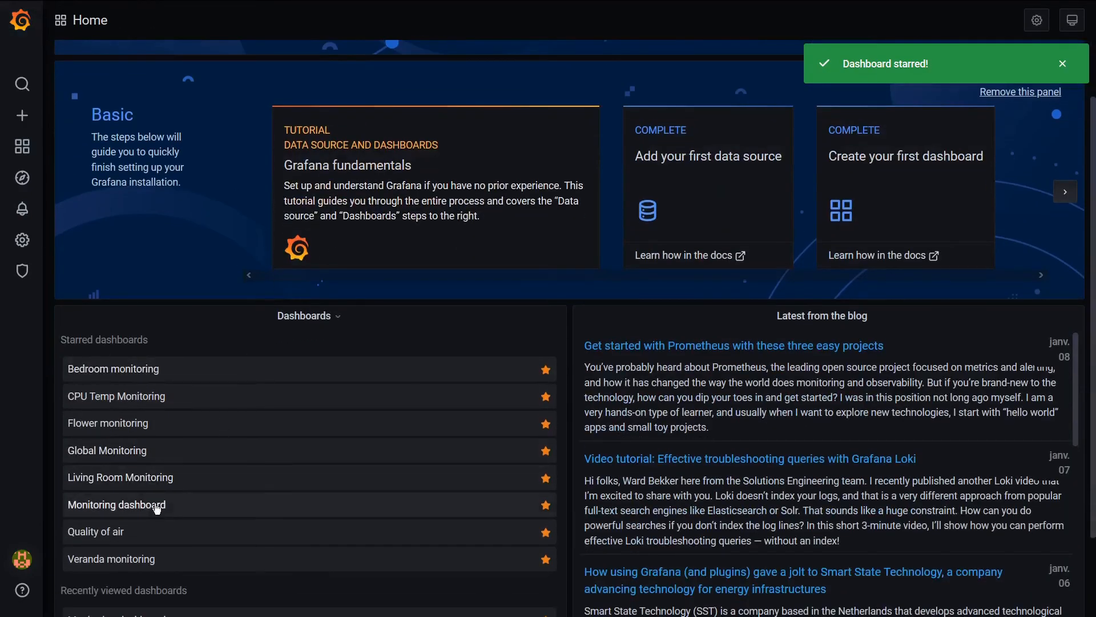
pyautogui.click(156, 504)
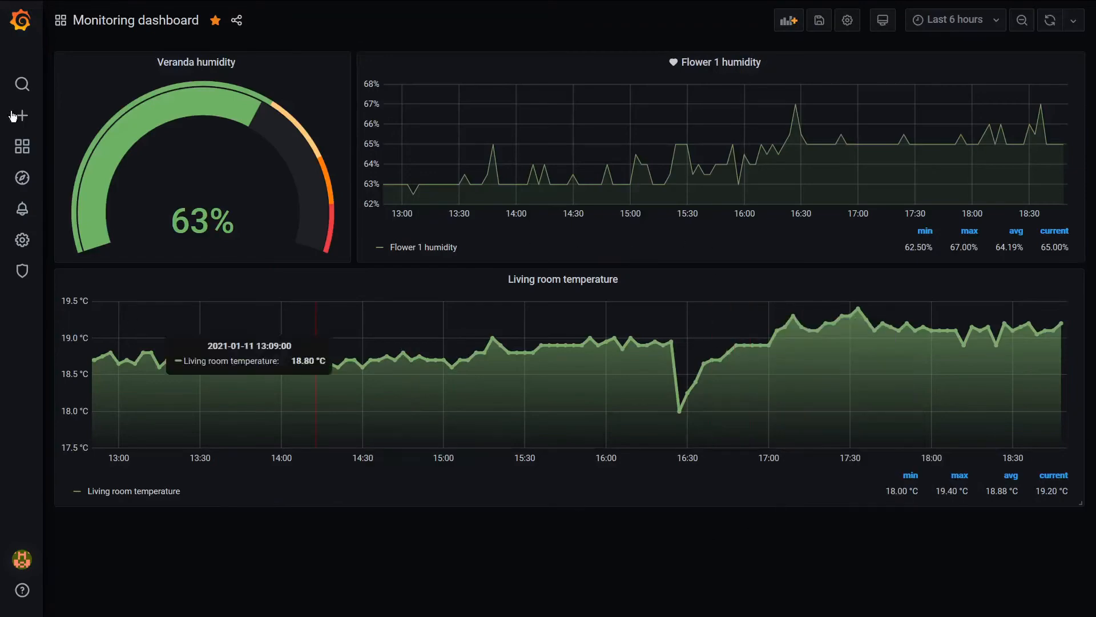
# Open the starred CPU Temp Monitoring dashboard and view its data for the last 30 days
pyautogui.moveTo(9, 0)
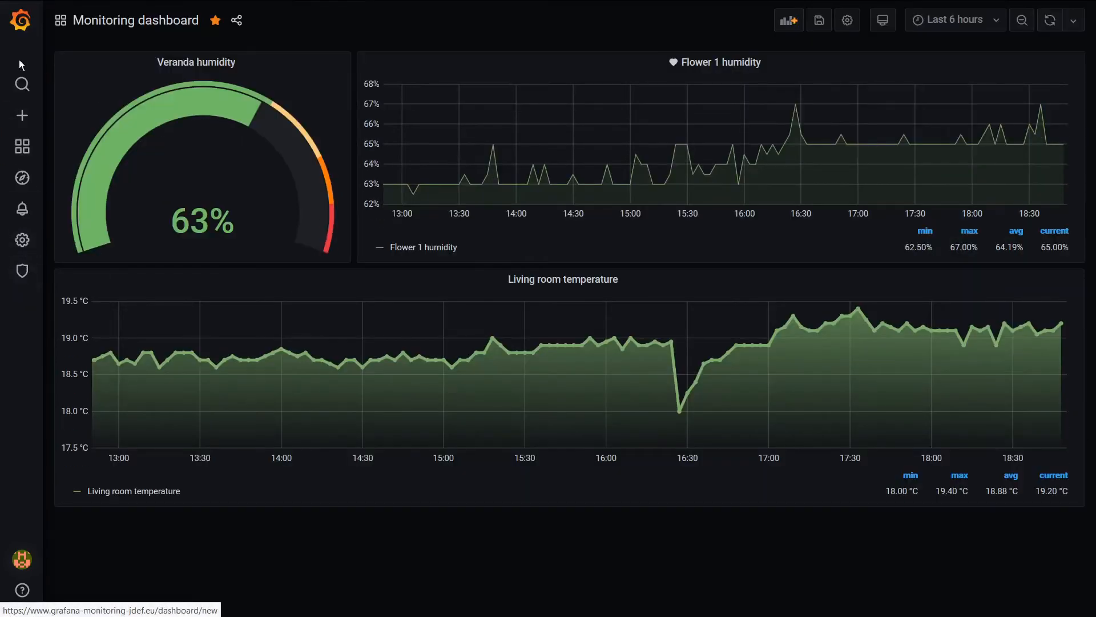
pyautogui.click(21, 20)
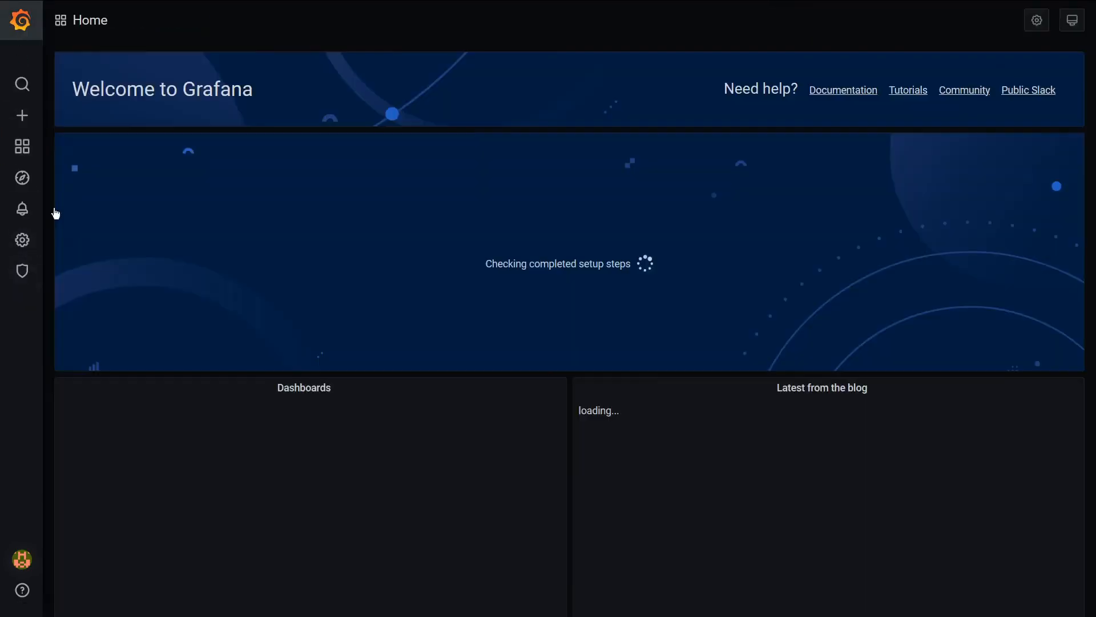
pyautogui.click(135, 468)
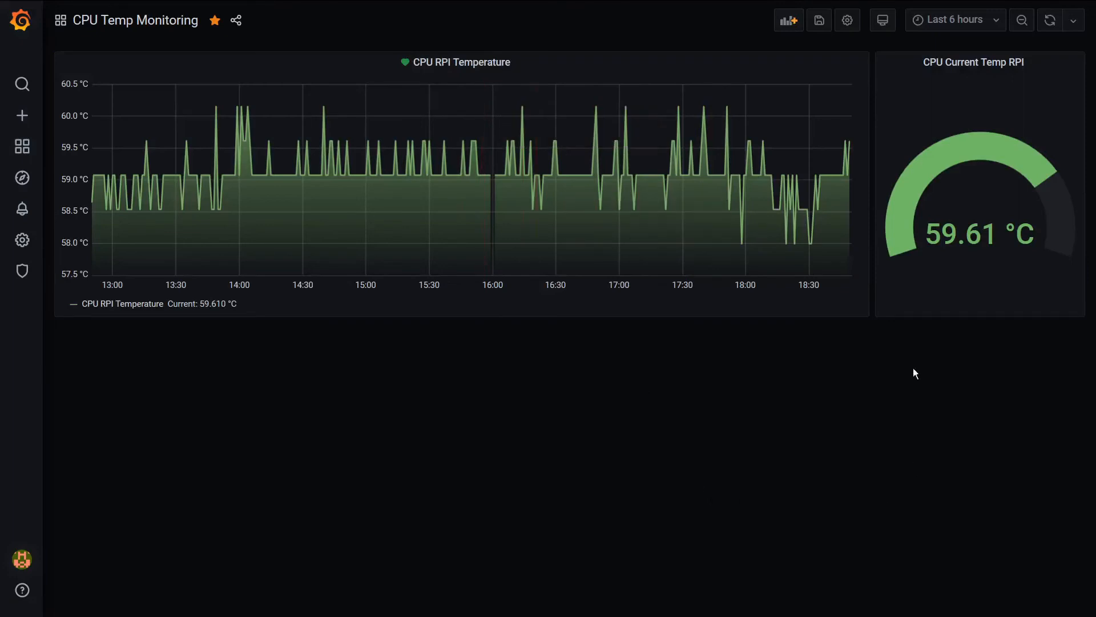
pyautogui.click(942, 21)
pyautogui.scroll(-4, 936, 331)
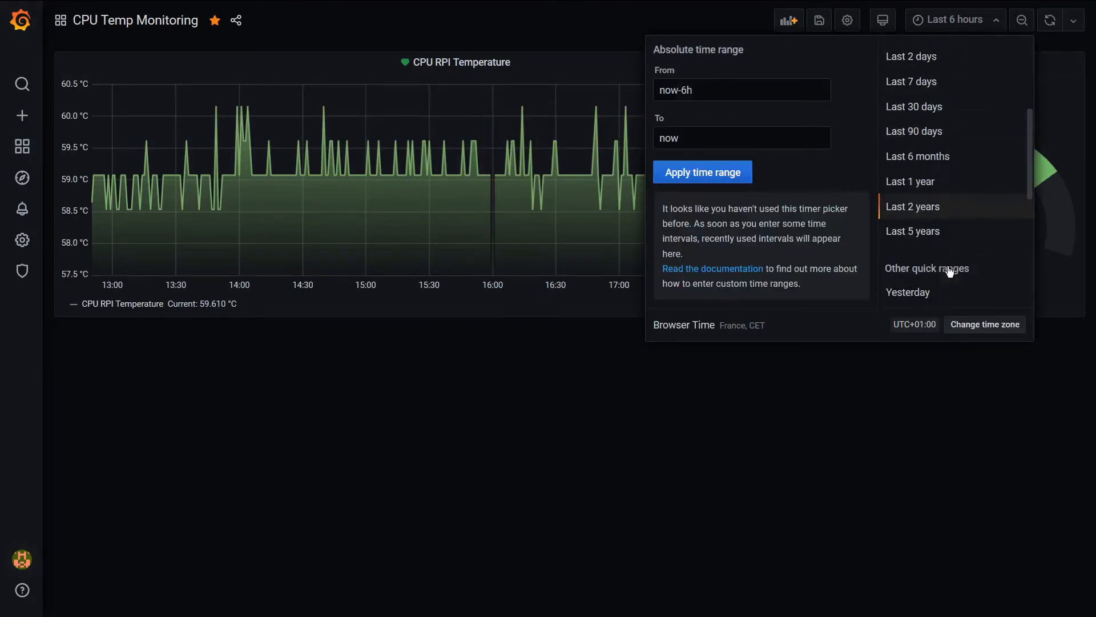
pyautogui.click(931, 107)
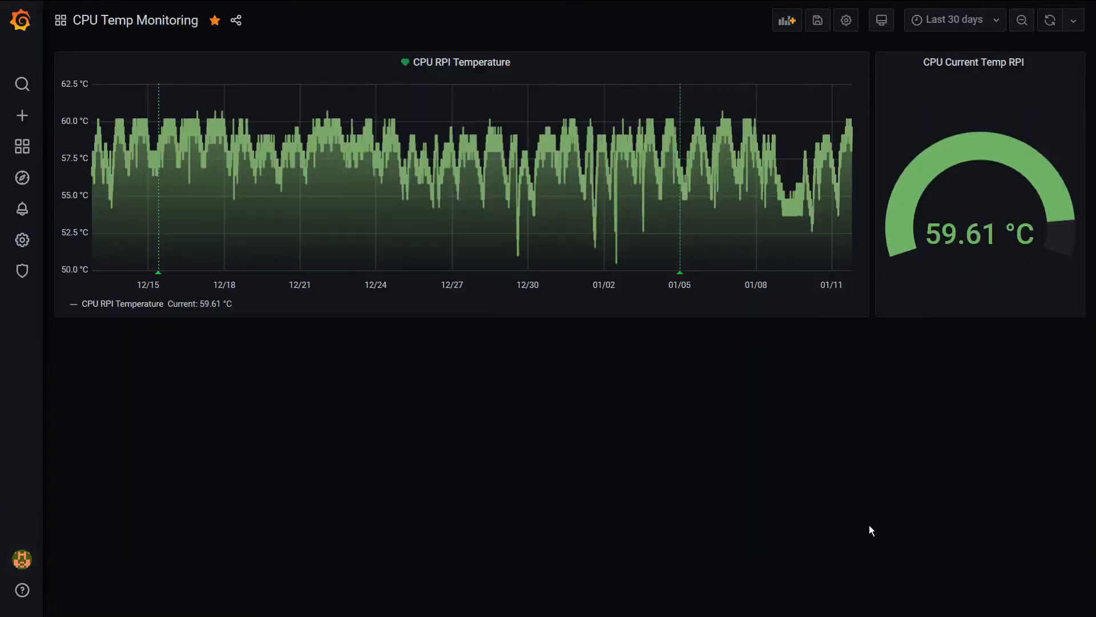
# View the CPU temperature over the last 2 days and over the last 7 days
pyautogui.click(953, 17)
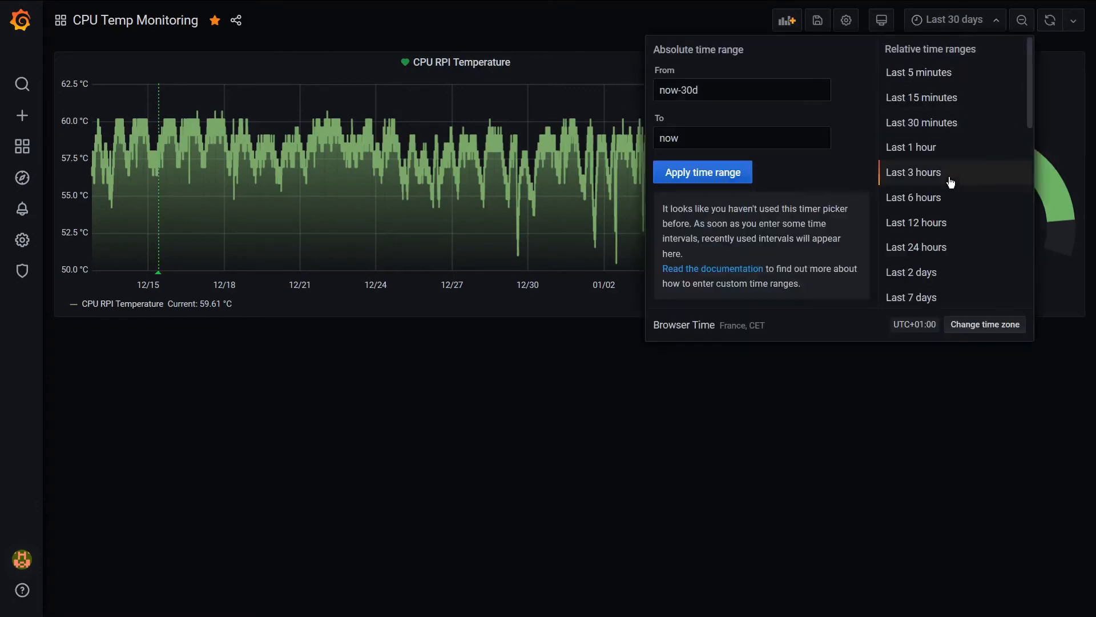
pyautogui.click(933, 275)
pyautogui.click(948, 19)
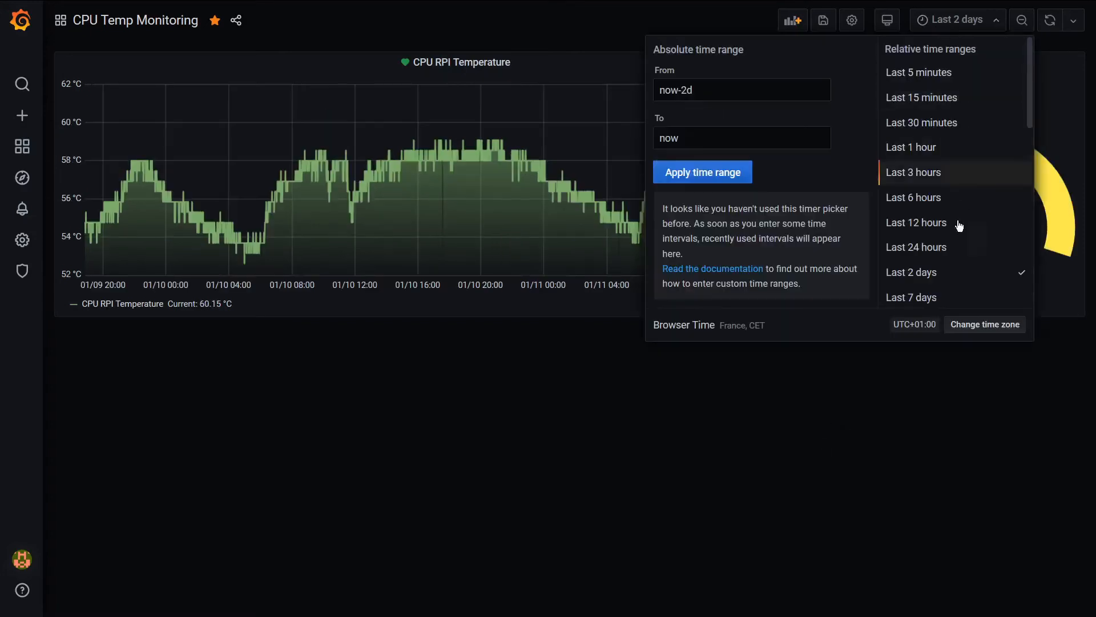
pyautogui.click(912, 362)
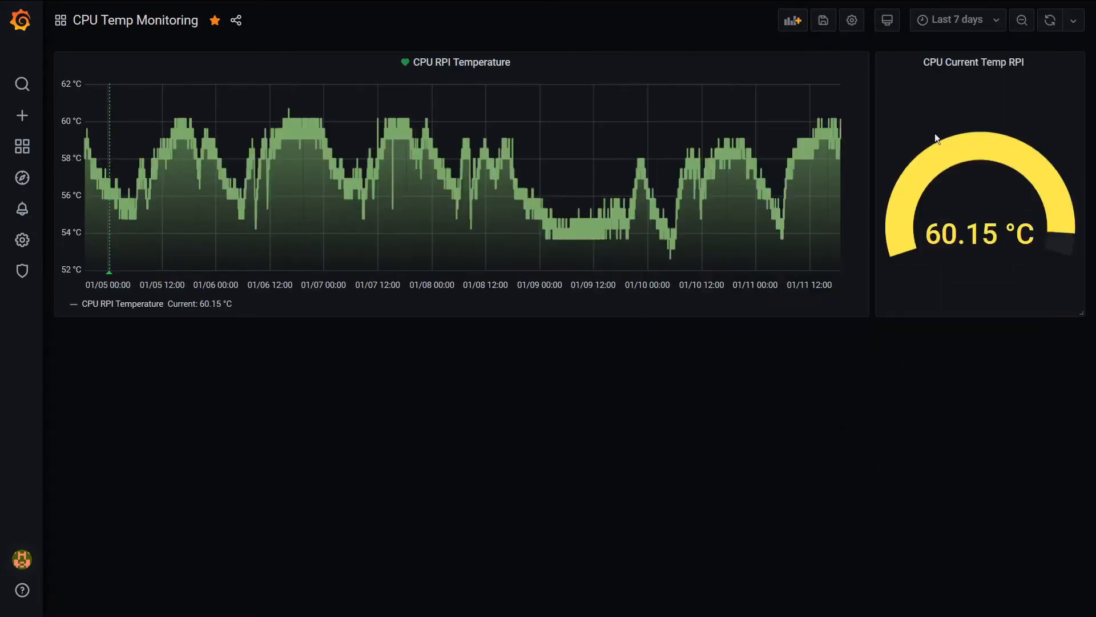
# View the CPU temperature history over the last 90 days
pyautogui.click(940, 20)
pyautogui.scroll(-3, 963, 194)
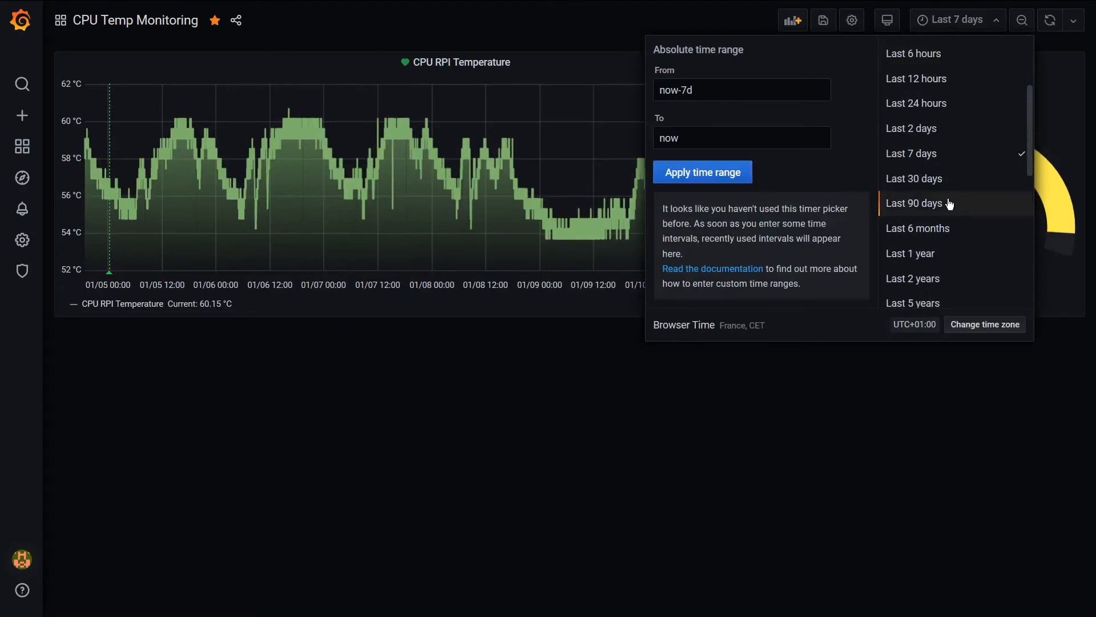
pyautogui.click(913, 200)
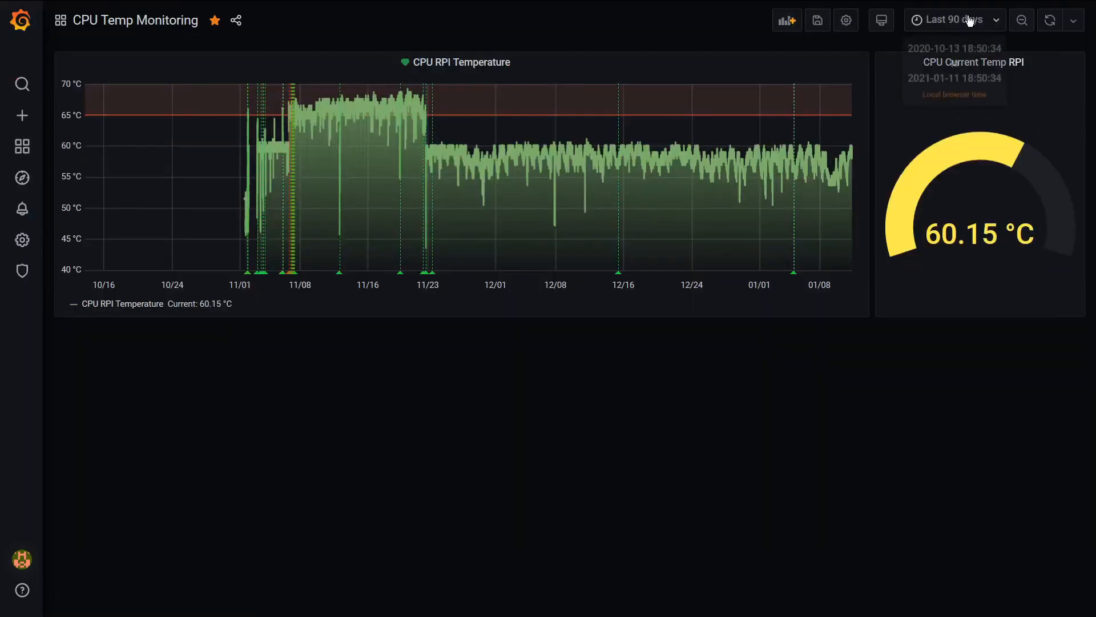
pyautogui.click(965, 20)
pyautogui.click(933, 98)
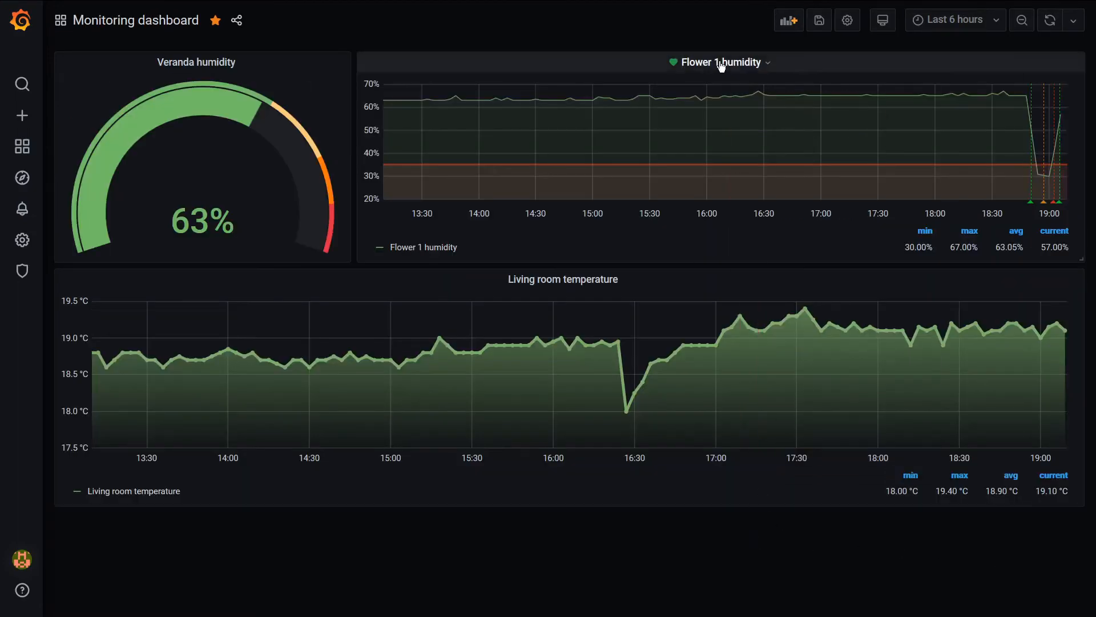
# View the Flower 1 humidity graph on its own, narrowed to about 18:34:40 to 19:09:42 on 2021-01-11
pyautogui.click(721, 64)
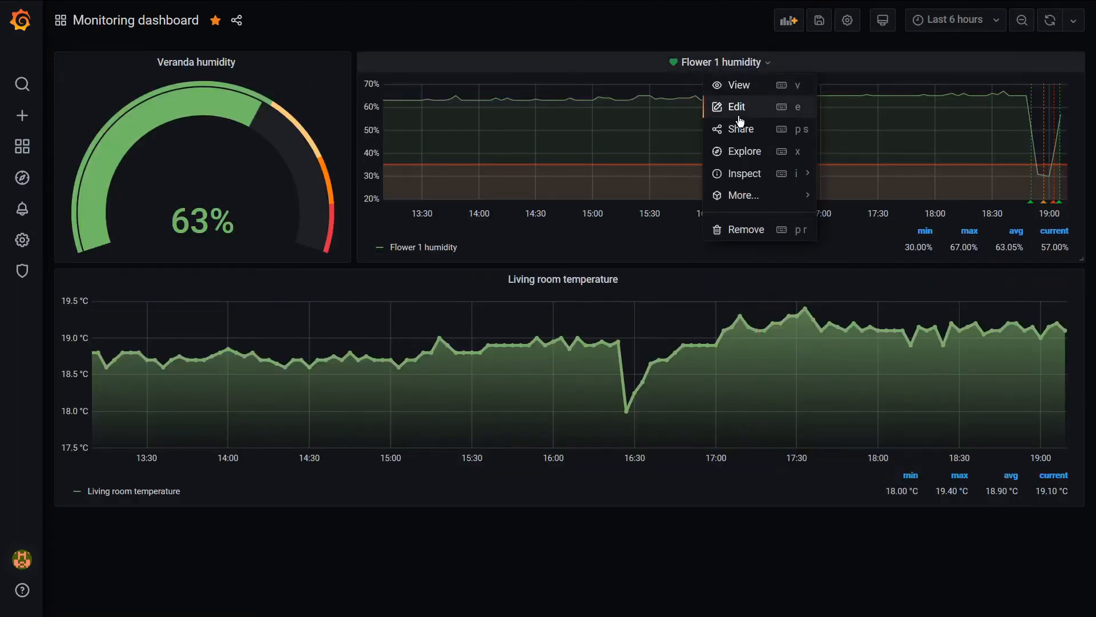
pyautogui.click(740, 85)
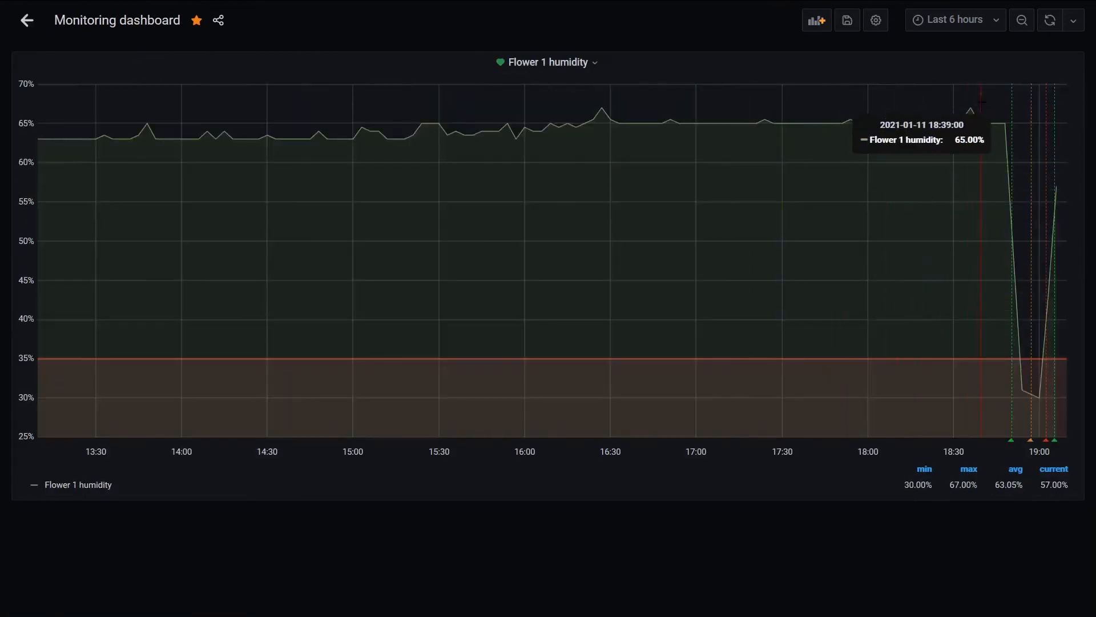
pyautogui.moveTo(967, 103); pyautogui.dragTo(1081, 347)
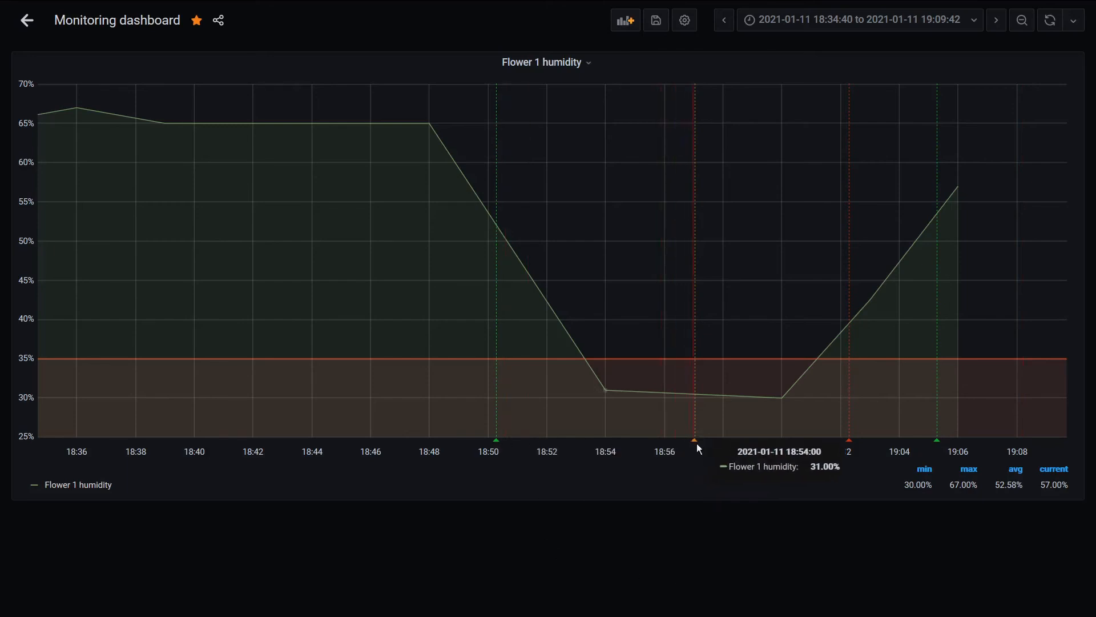
# Examine the alert state markers on the Flower 1 humidity graph and return to the full dashboard
pyautogui.moveTo(698, 446)
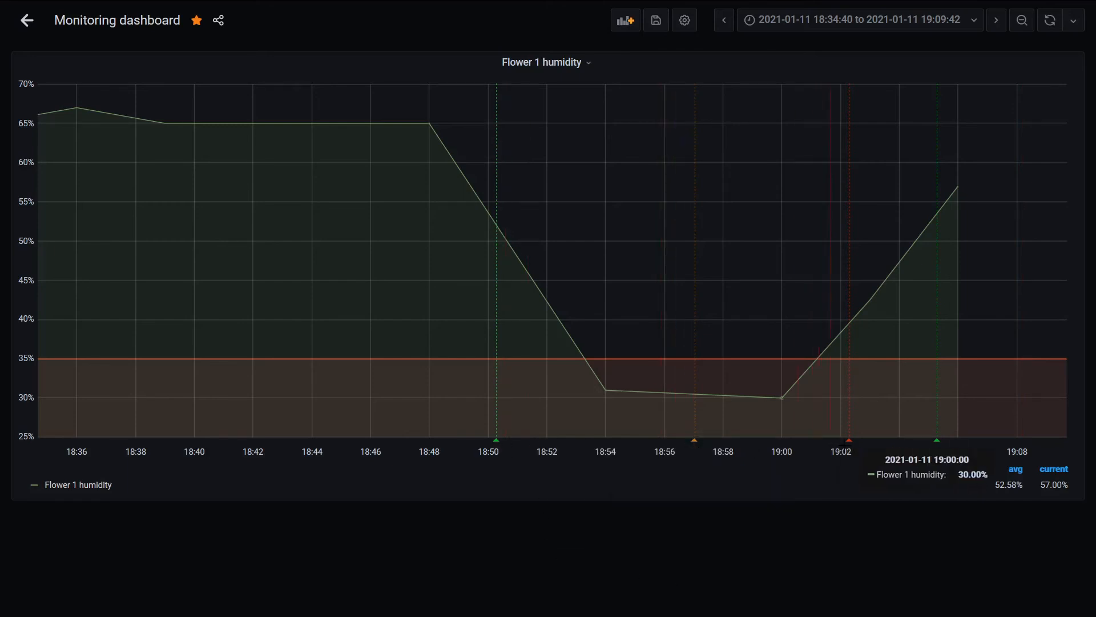
pyautogui.moveTo(850, 443)
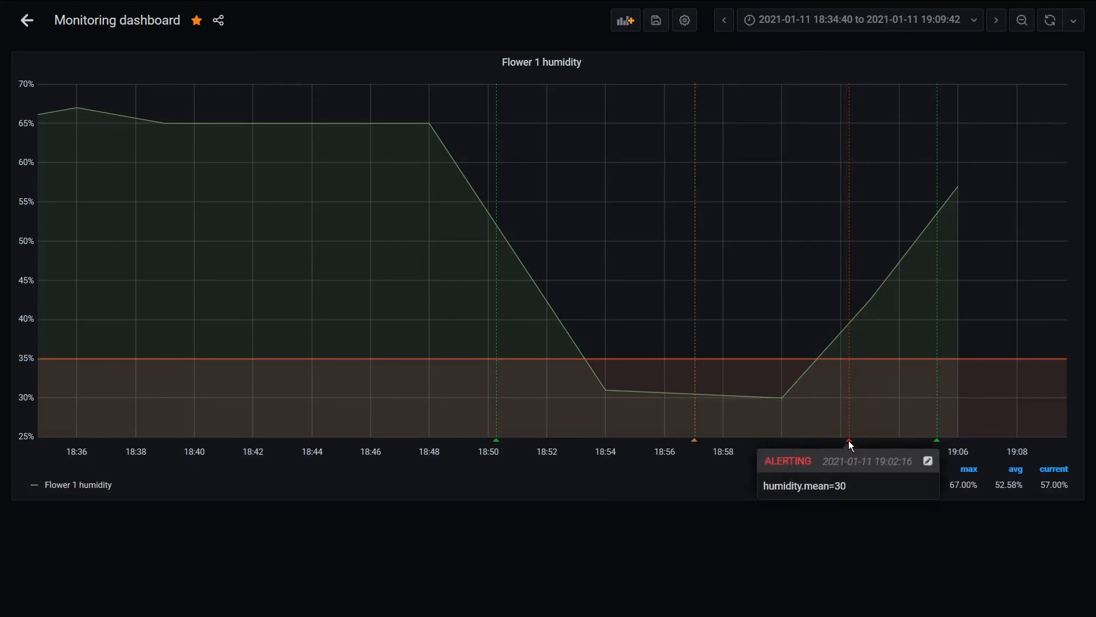
pyautogui.moveTo(940, 441)
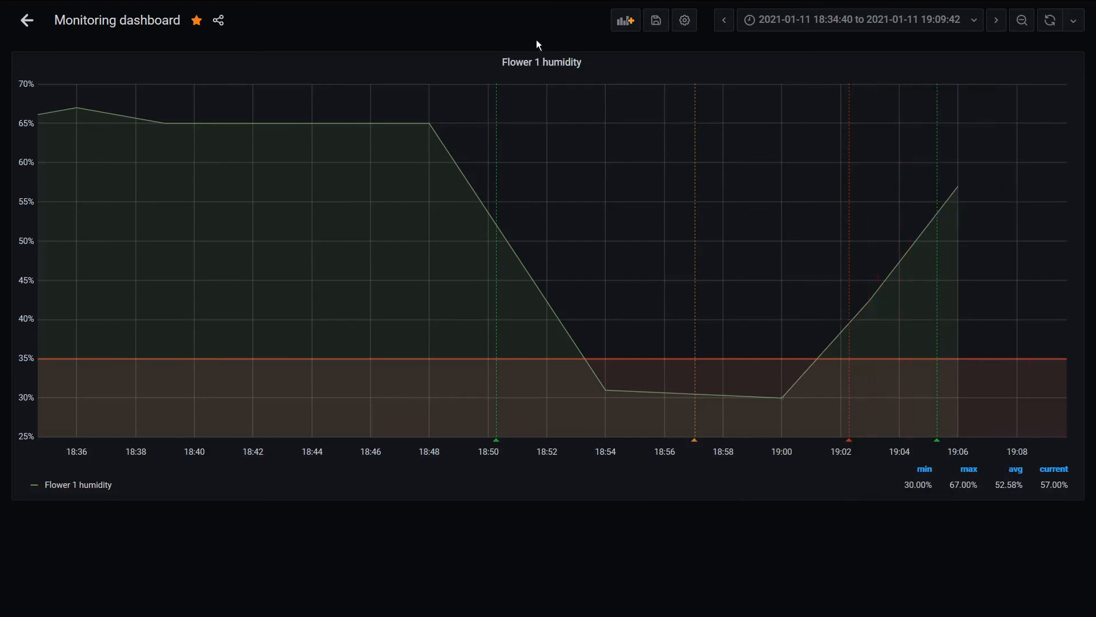
pyautogui.click(27, 21)
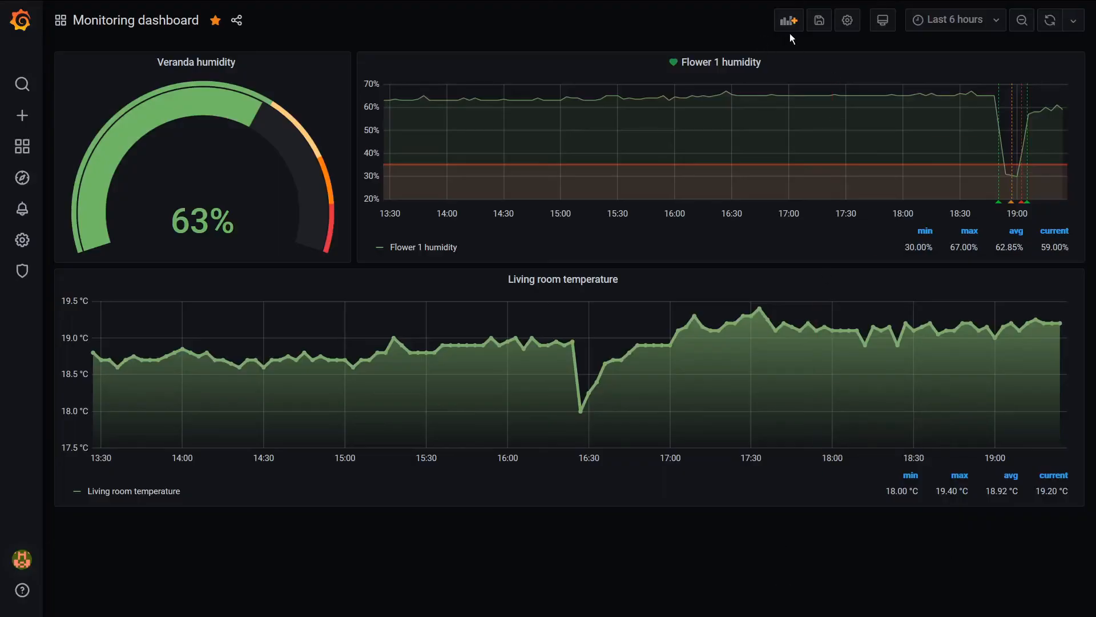
# Add a new panel titled "All temperatures" that queries the temperature measurement
pyautogui.click(789, 23)
pyautogui.click(360, 140)
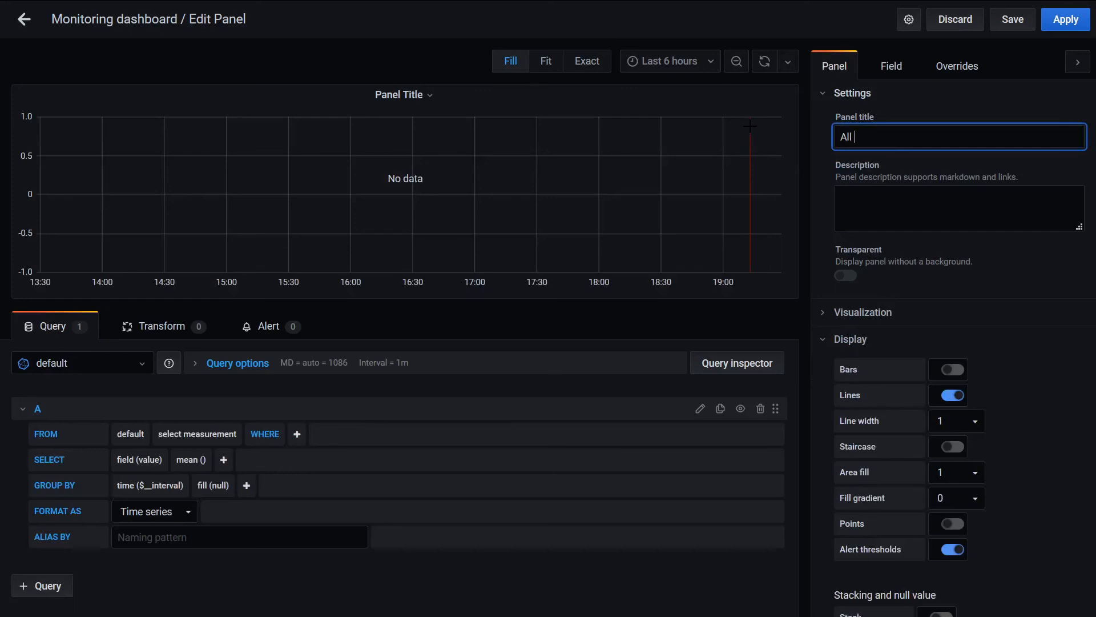
pyautogui.write('temperatures')
pyautogui.click(226, 434)
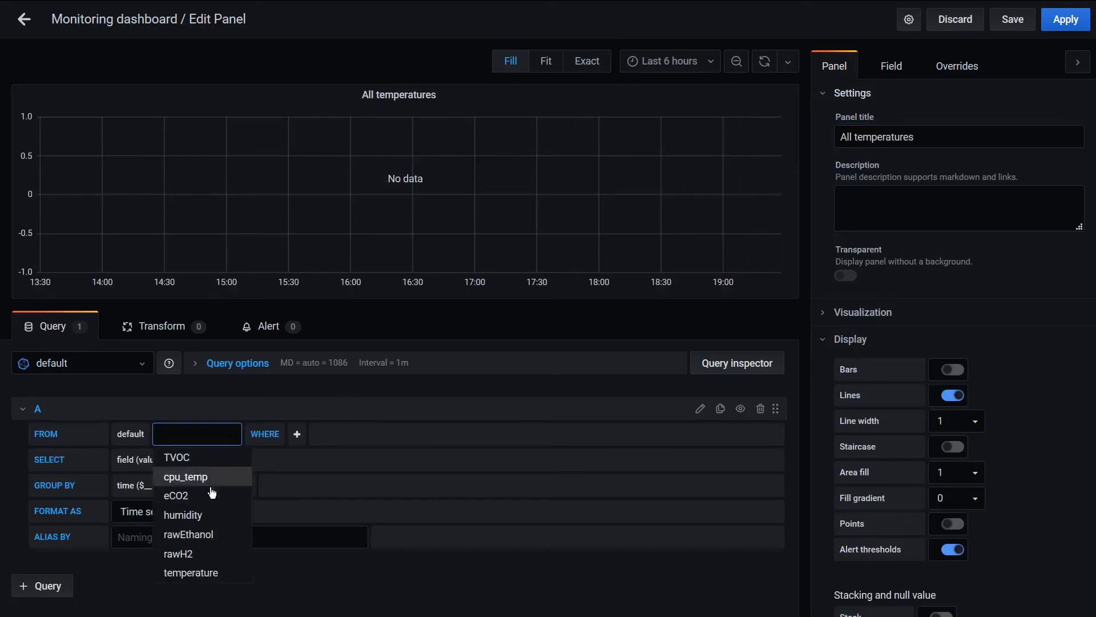
pyautogui.click(207, 572)
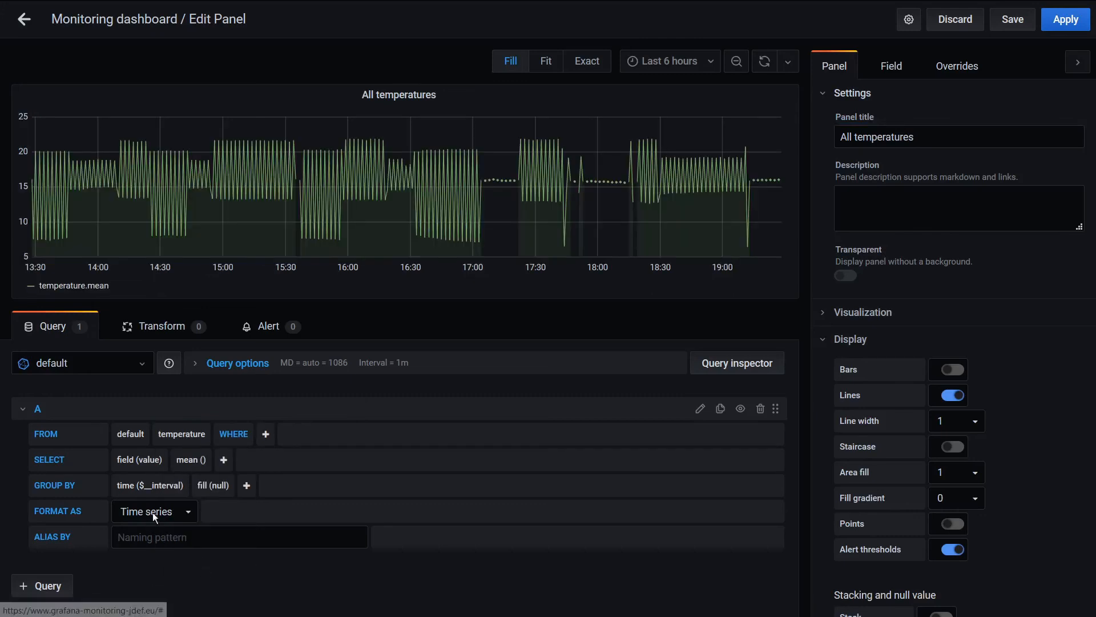
# Group the temperature query by 3m time intervals and the location tag, removing the fill(null) part
pyautogui.click(168, 486)
pyautogui.write('3m')
pyautogui.press('Return')
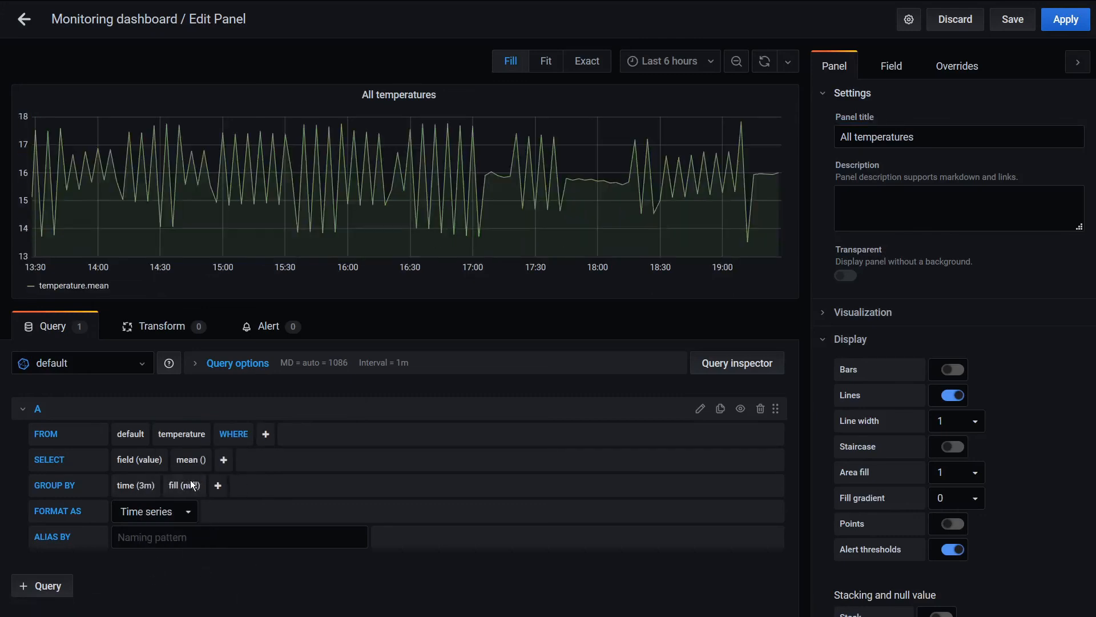
pyautogui.click(185, 485)
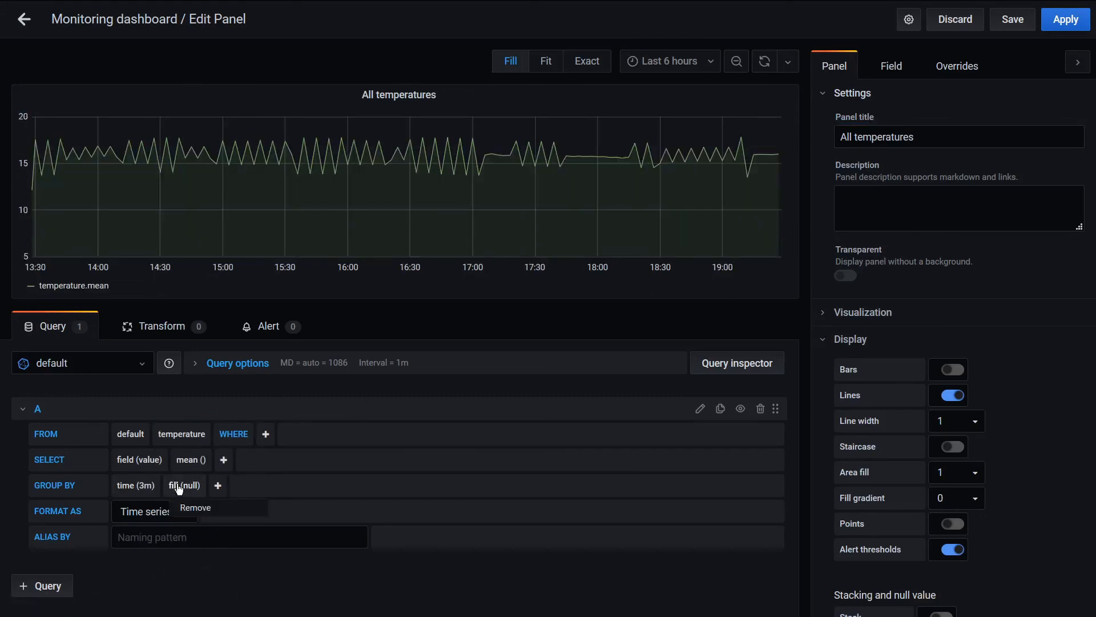
pyautogui.click(193, 508)
pyautogui.click(172, 486)
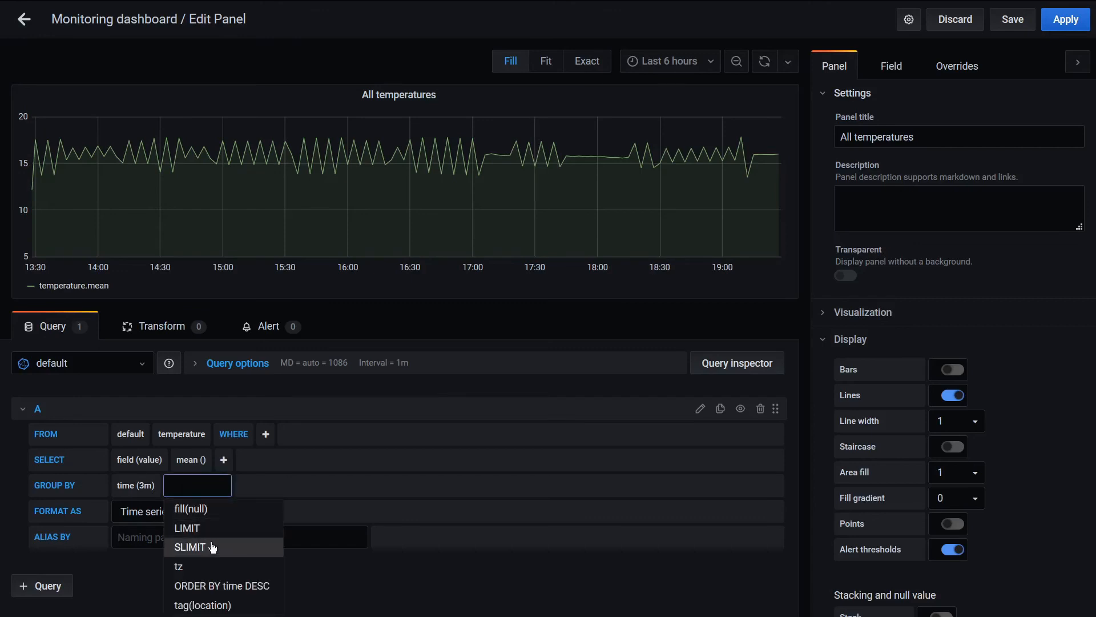
pyautogui.click(215, 606)
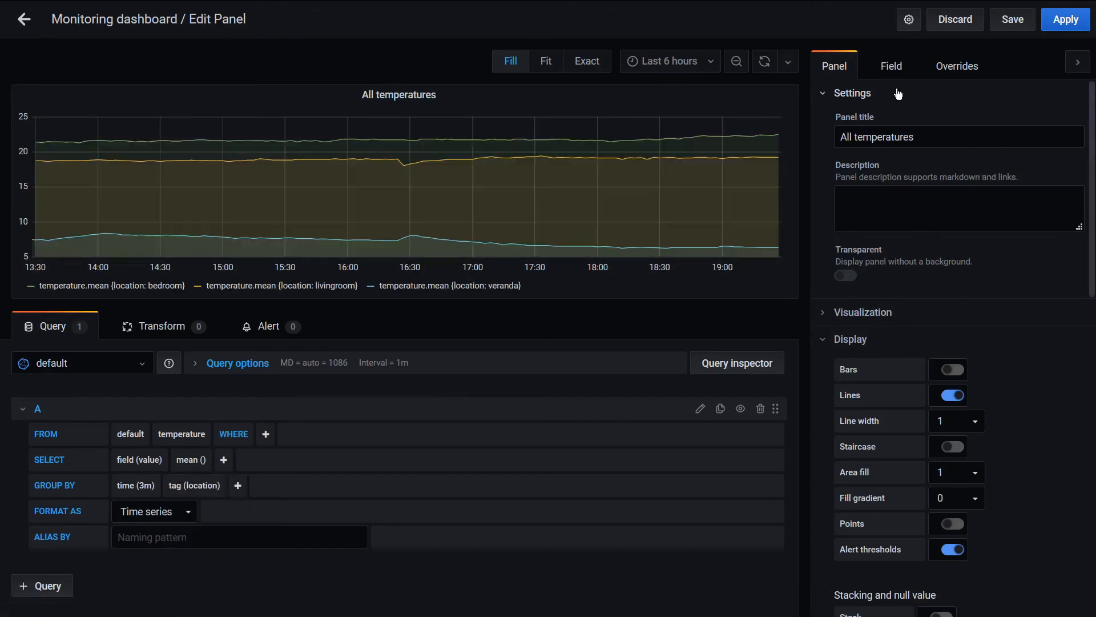
# Set the unit of the All temperatures panel to Celsius (°C)
pyautogui.click(892, 72)
pyautogui.click(913, 196)
pyautogui.scroll(-5, 880, 274)
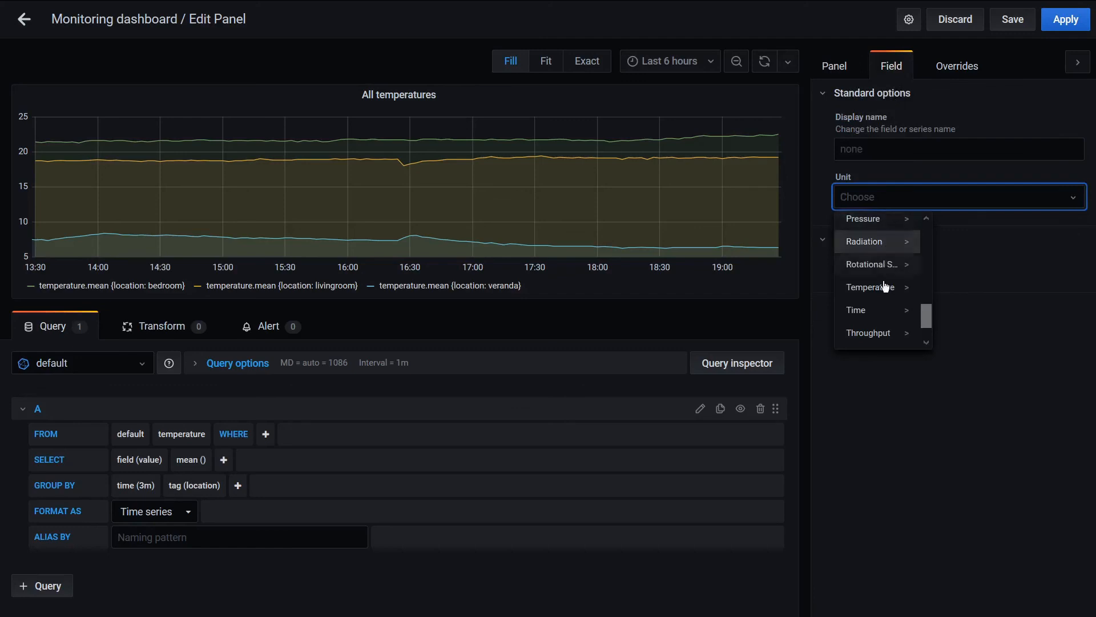
pyautogui.scroll(-2, 873, 320)
pyautogui.scroll(3, 870, 314)
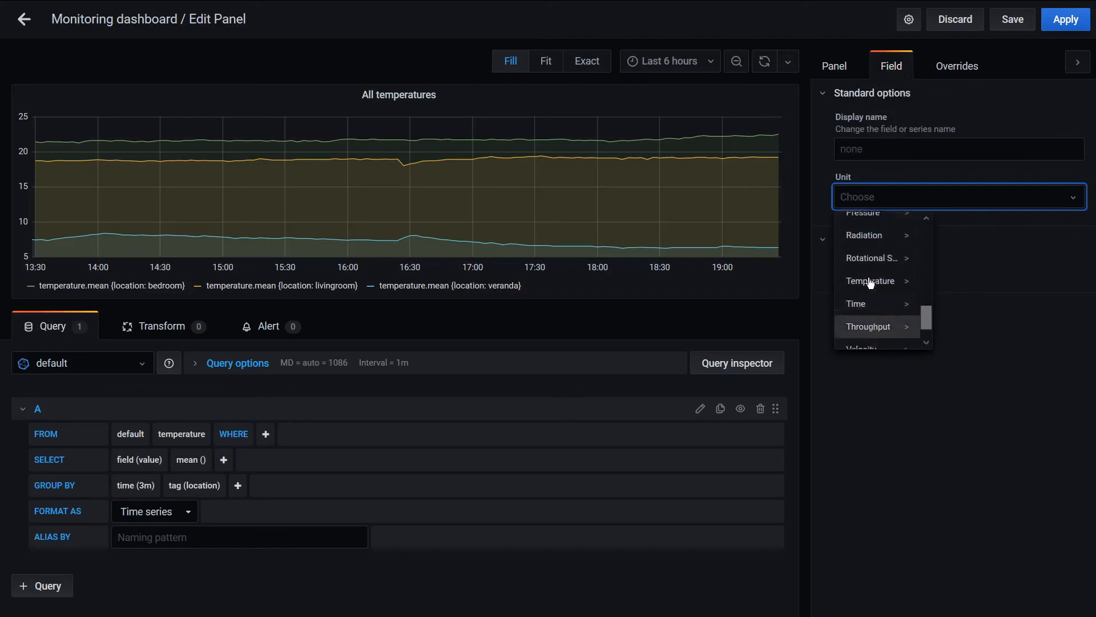
pyautogui.click(868, 312)
pyautogui.click(948, 222)
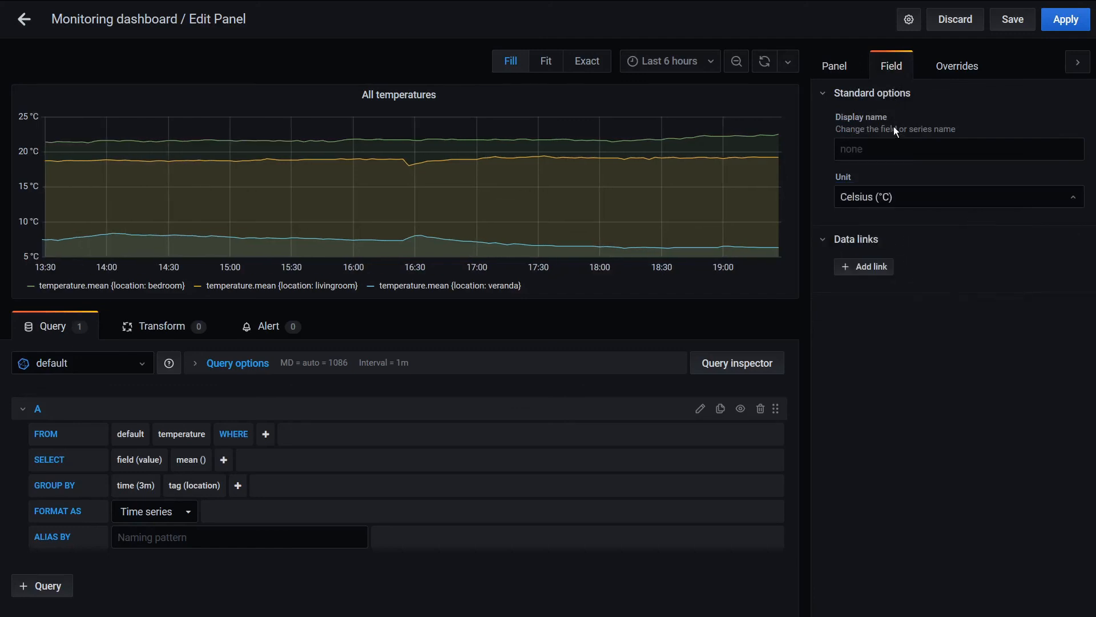
# Set the line width of the All temperatures graph to 2
pyautogui.click(844, 64)
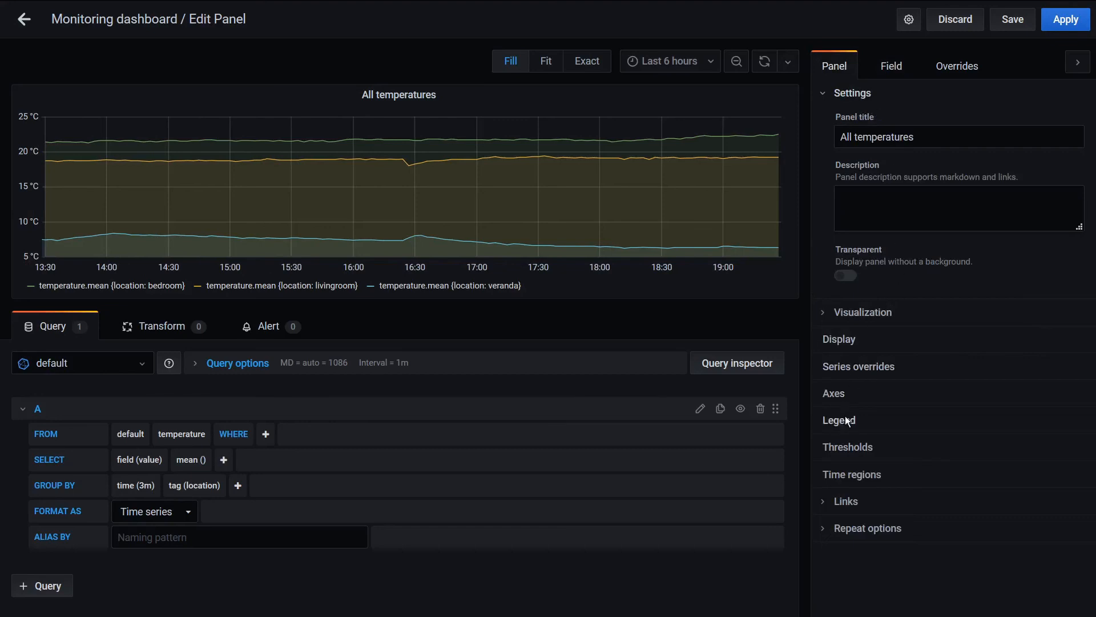
pyautogui.click(850, 339)
pyautogui.scroll(-3, 854, 343)
pyautogui.click(957, 205)
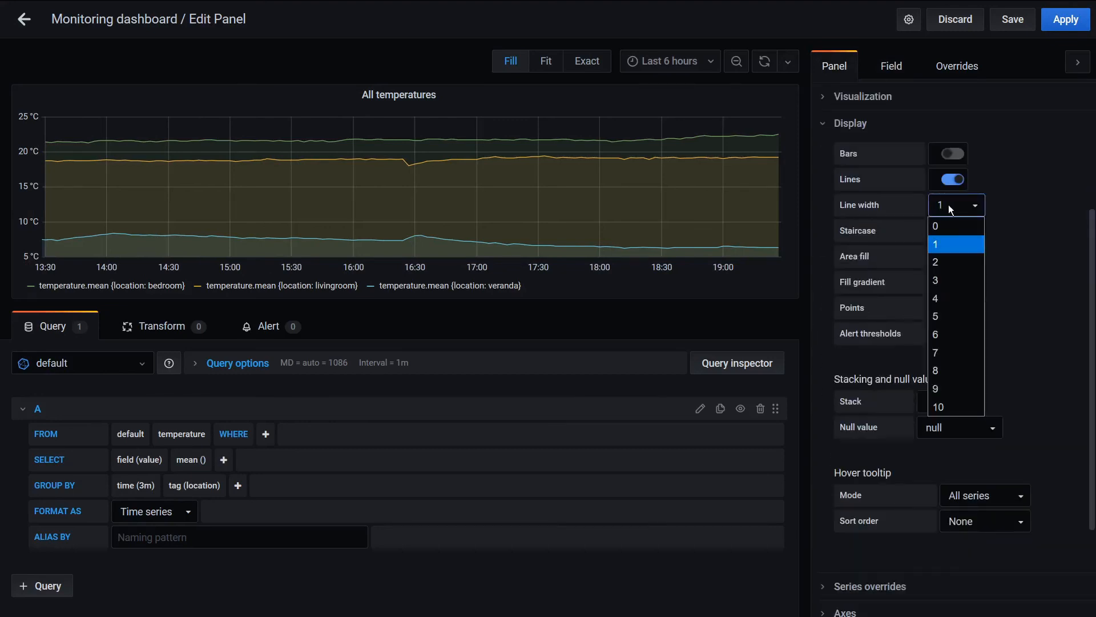
pyautogui.click(942, 261)
# Show min, max and avg values with 2 decimals in the legend, laid out as a table to the right of the graph
pyautogui.scroll(-1, 941, 296)
pyautogui.click(864, 567)
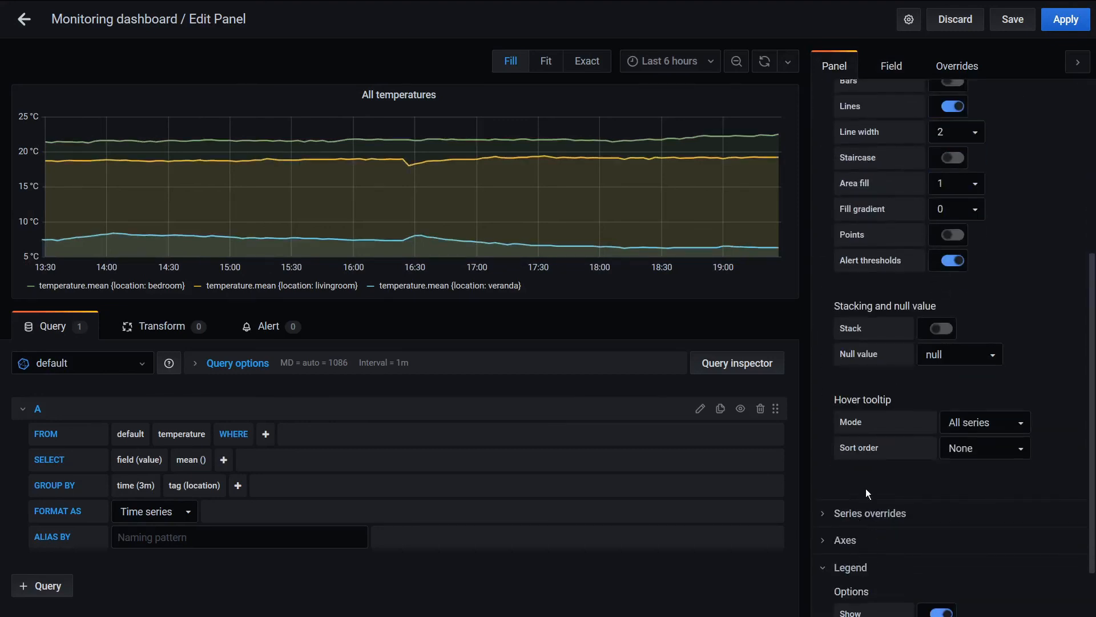
pyautogui.scroll(-4, 928, 457)
pyautogui.click(942, 522)
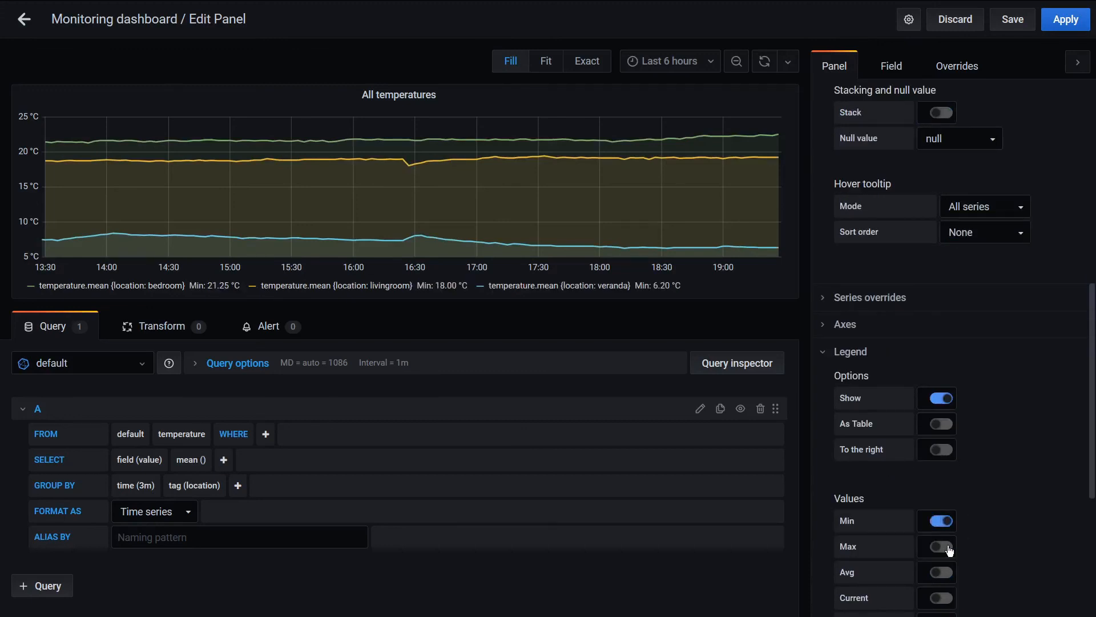
pyautogui.click(942, 547)
pyautogui.scroll(-4, 949, 565)
pyautogui.click(945, 433)
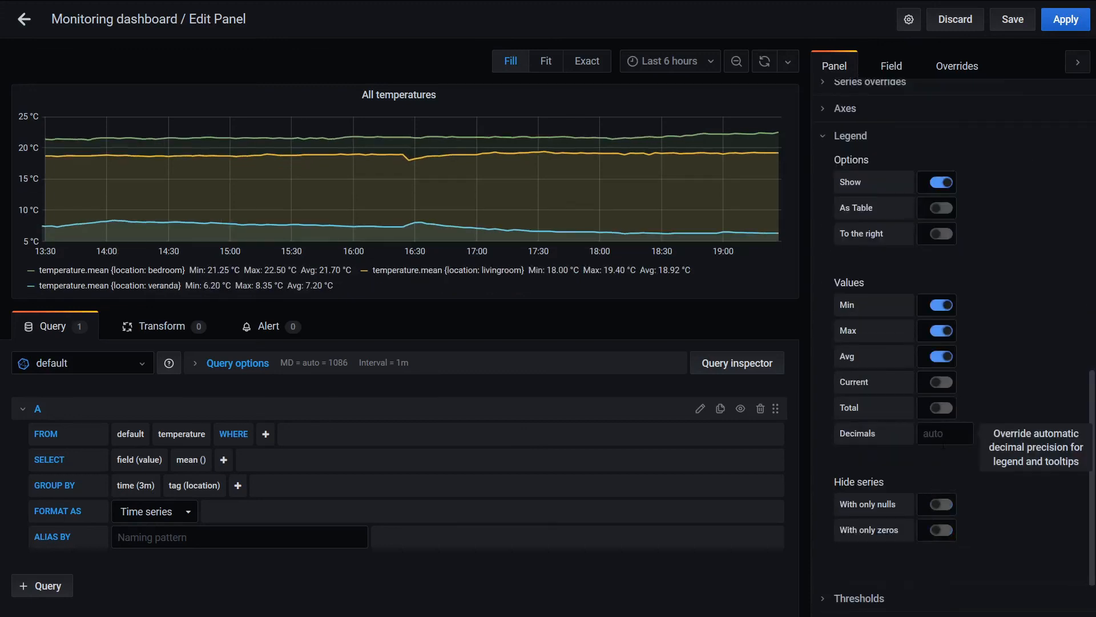
pyautogui.write('2')
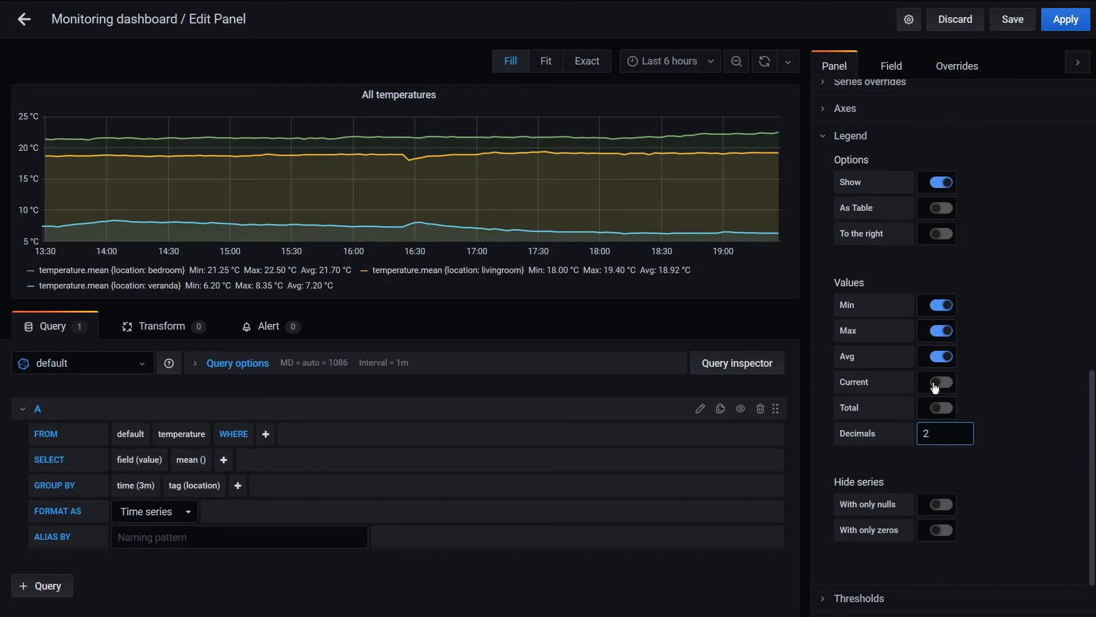
pyautogui.click(941, 208)
pyautogui.click(942, 234)
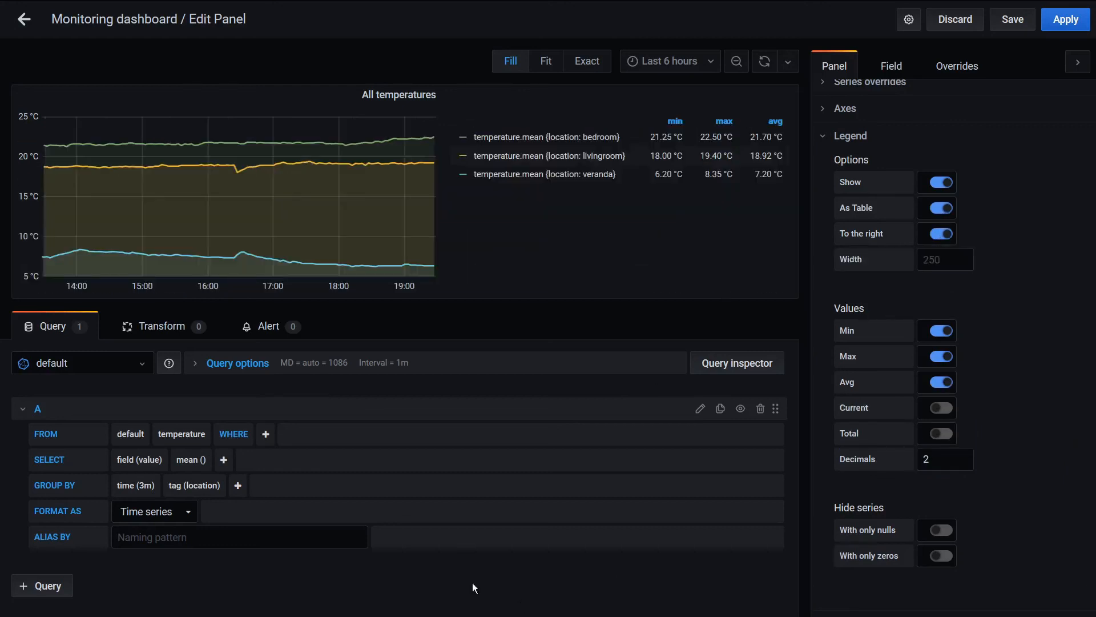
# Set the query alias to $tag_location so each series is named by its location
pyautogui.click(239, 537)
pyautogui.write('$tag_location')
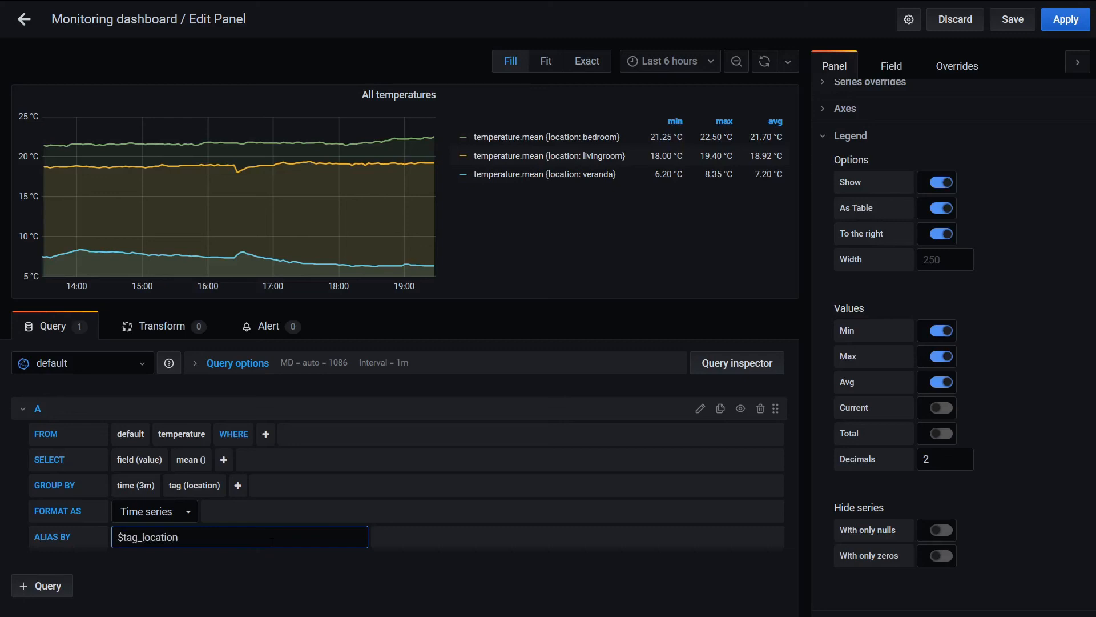
pyautogui.click(331, 569)
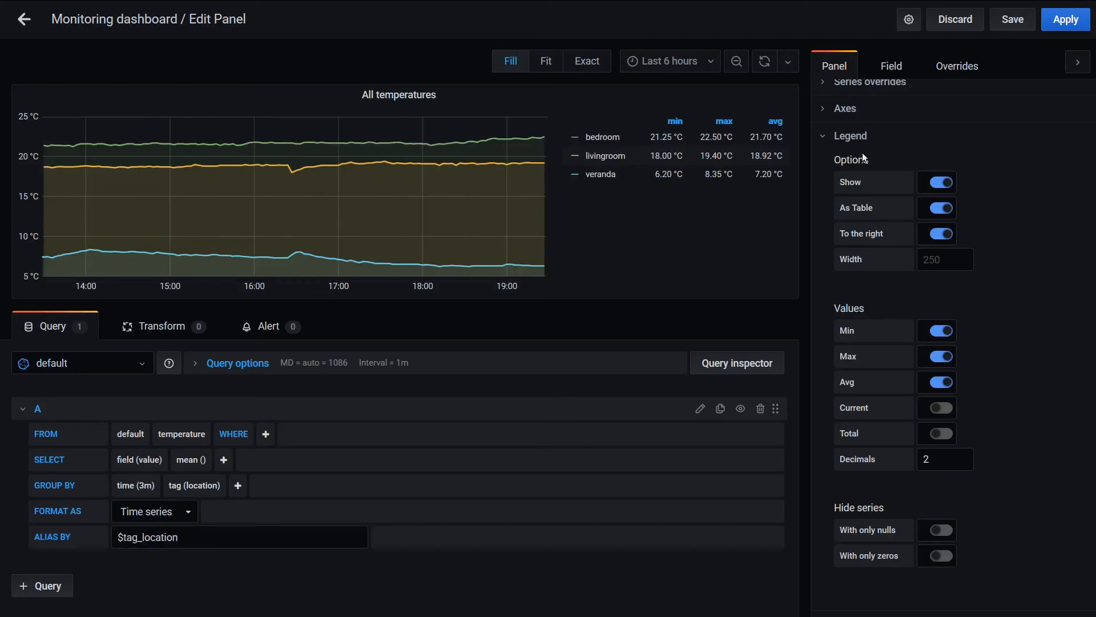
# Save the dashboard, overwriting the conflicting version, and widen the All temperatures panel to the full dashboard width
pyautogui.click(1013, 21)
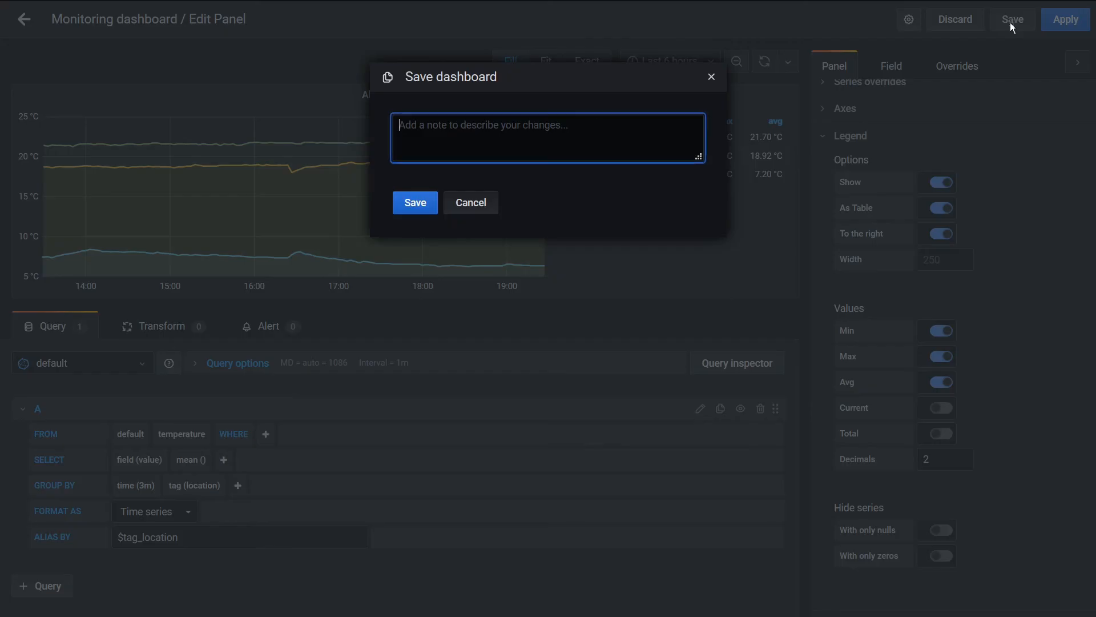
pyautogui.click(415, 201)
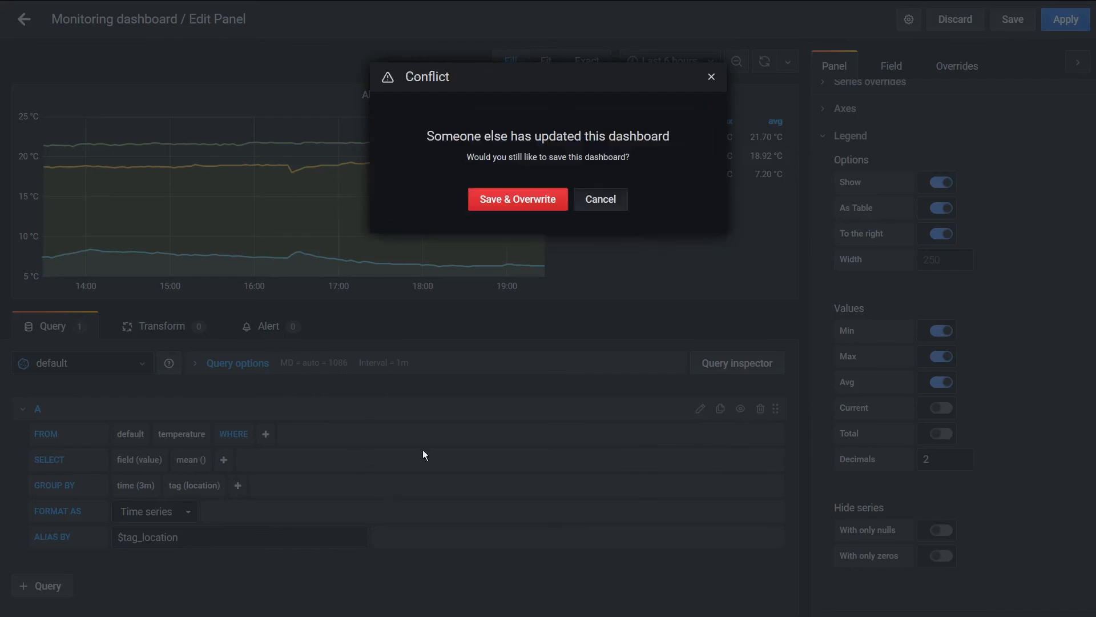
pyautogui.click(531, 201)
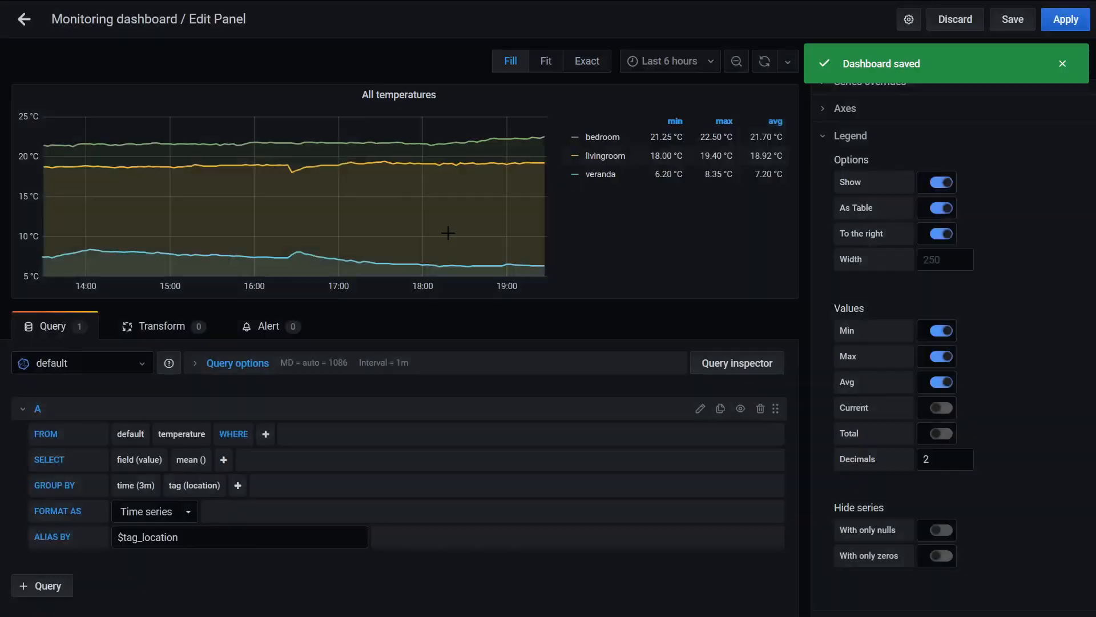
pyautogui.click(23, 21)
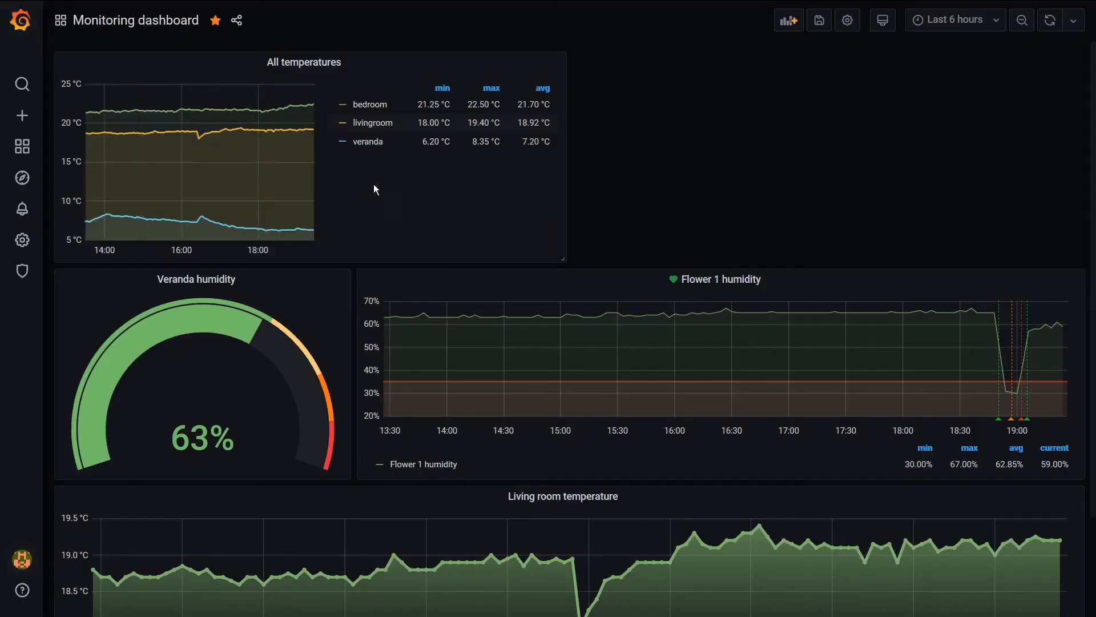
pyautogui.moveTo(559, 260); pyautogui.dragTo(1081, 261)
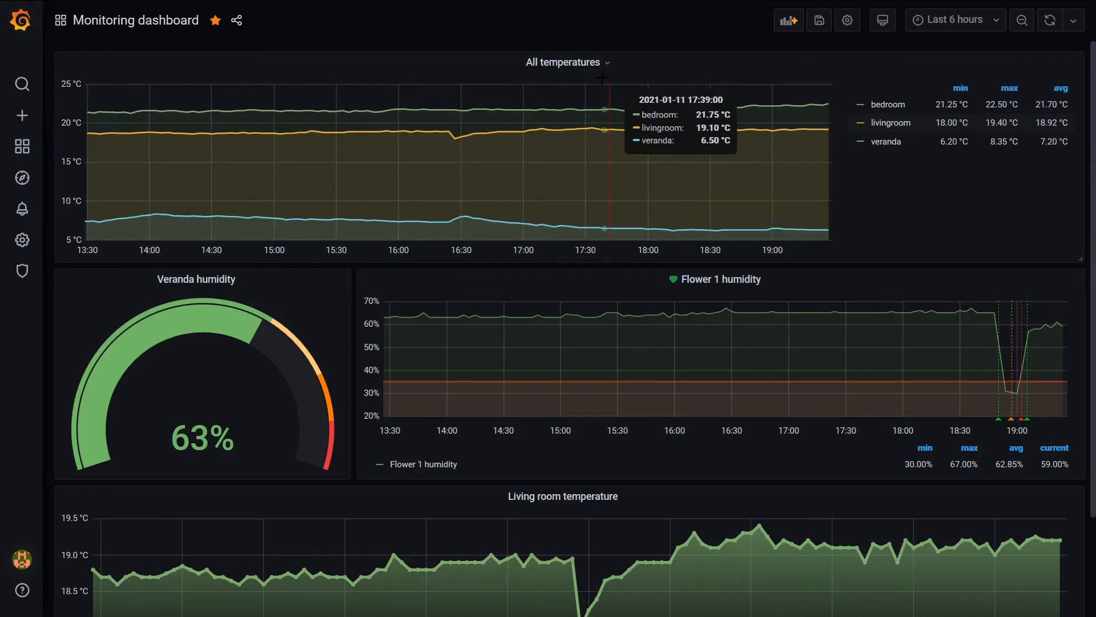
# View the All temperatures panel on its own, isolating the bedroom, livingroom and veranda series in turn before showing all series again
pyautogui.click(573, 67)
pyautogui.click(577, 85)
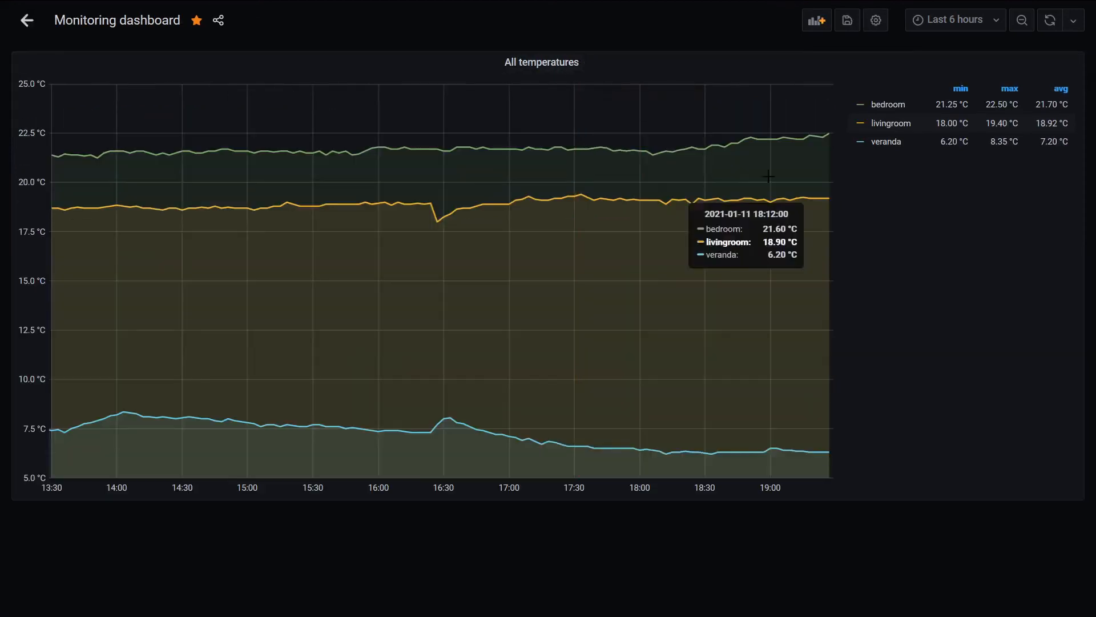
pyautogui.click(882, 106)
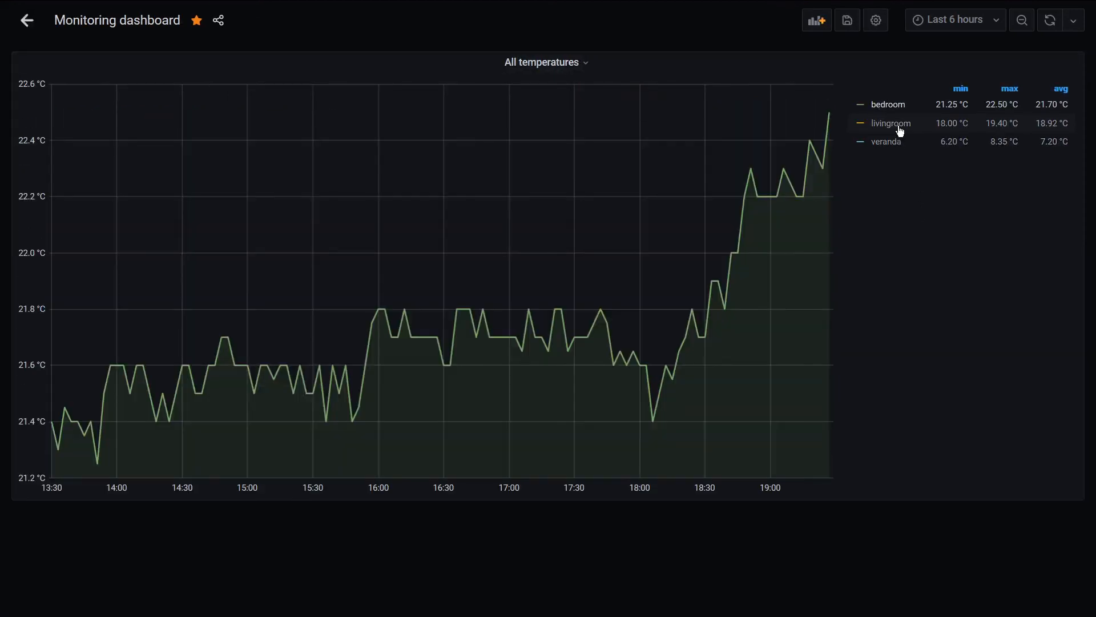
pyautogui.click(899, 126)
pyautogui.click(902, 152)
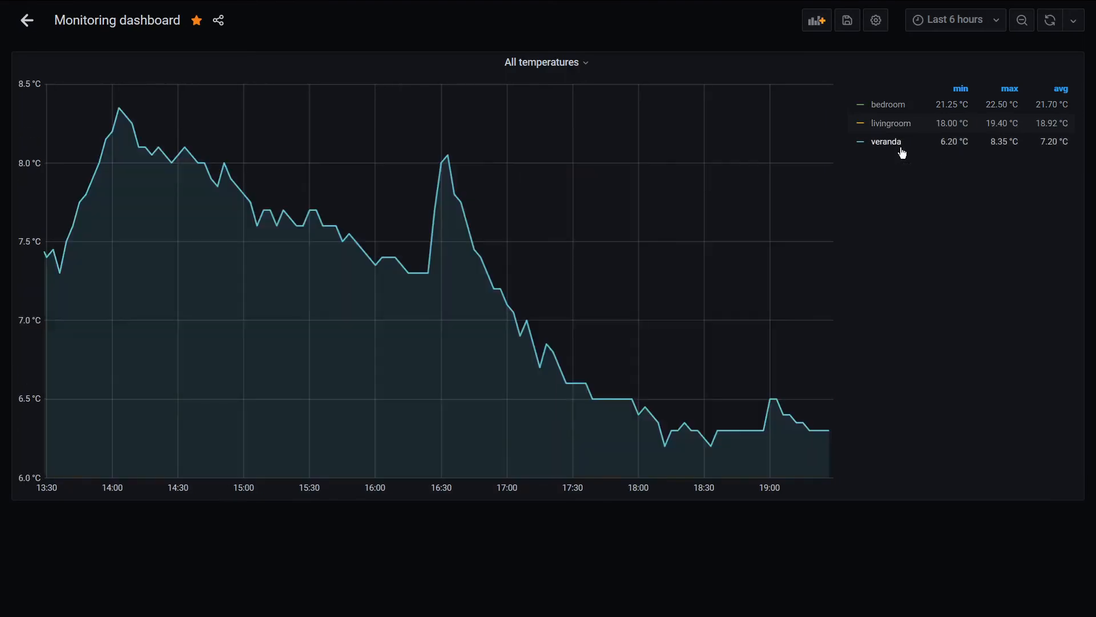
pyautogui.click(901, 151)
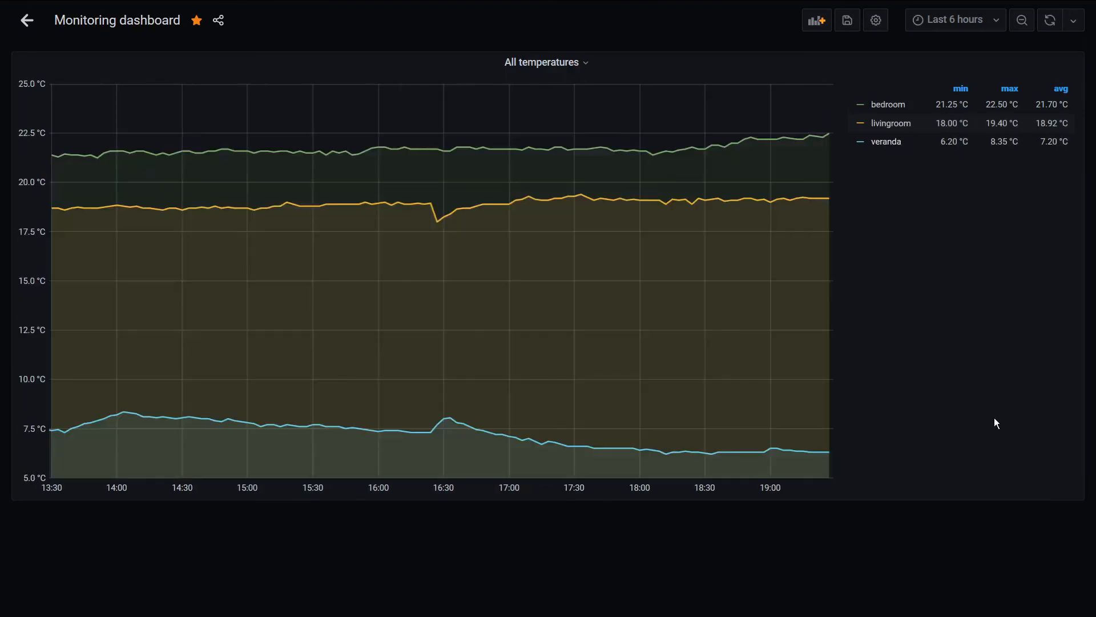